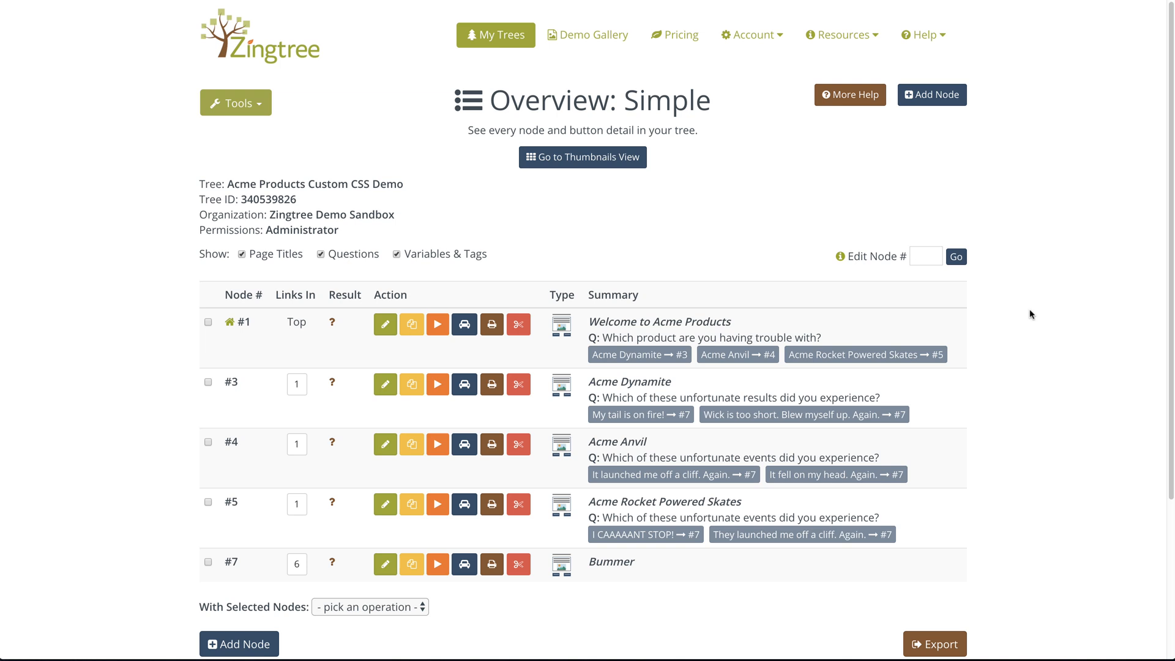
Step: Open the preview of the Acme Products Custom CSS Demo tree
scroll(1018, 360, down, 2)
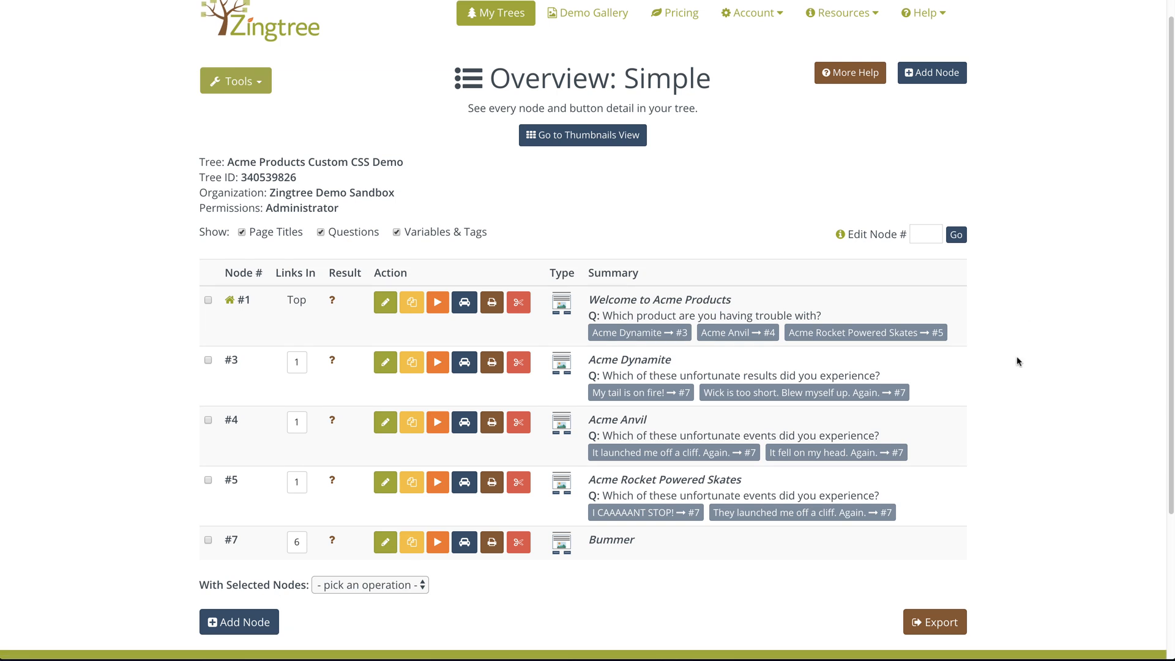
scroll(1018, 361, up, 2)
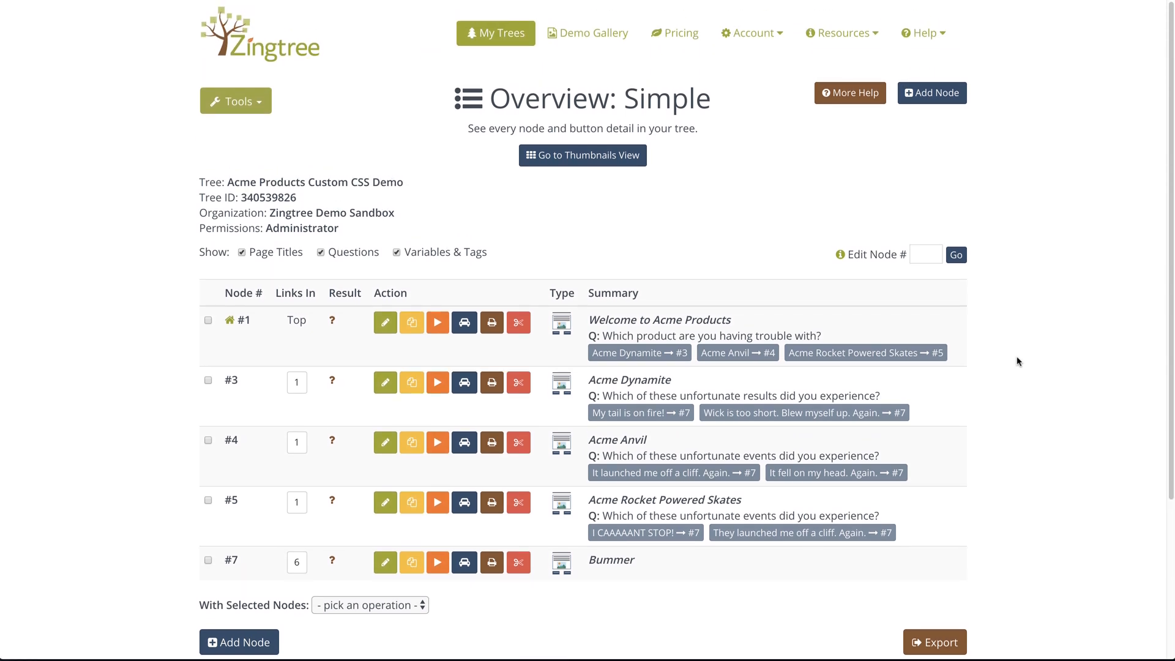
click(259, 104)
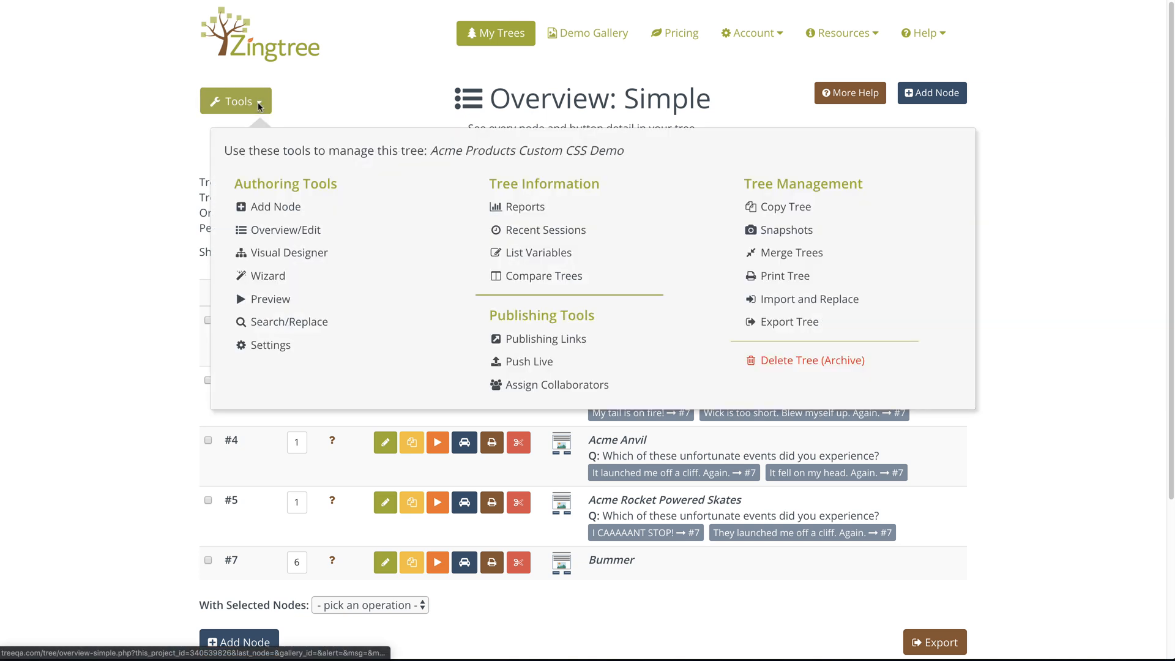
click(269, 300)
Step: Examine the previewed welcome node's content, images, question and answer buttons in the current theme
scroll(1076, 309, down, 5)
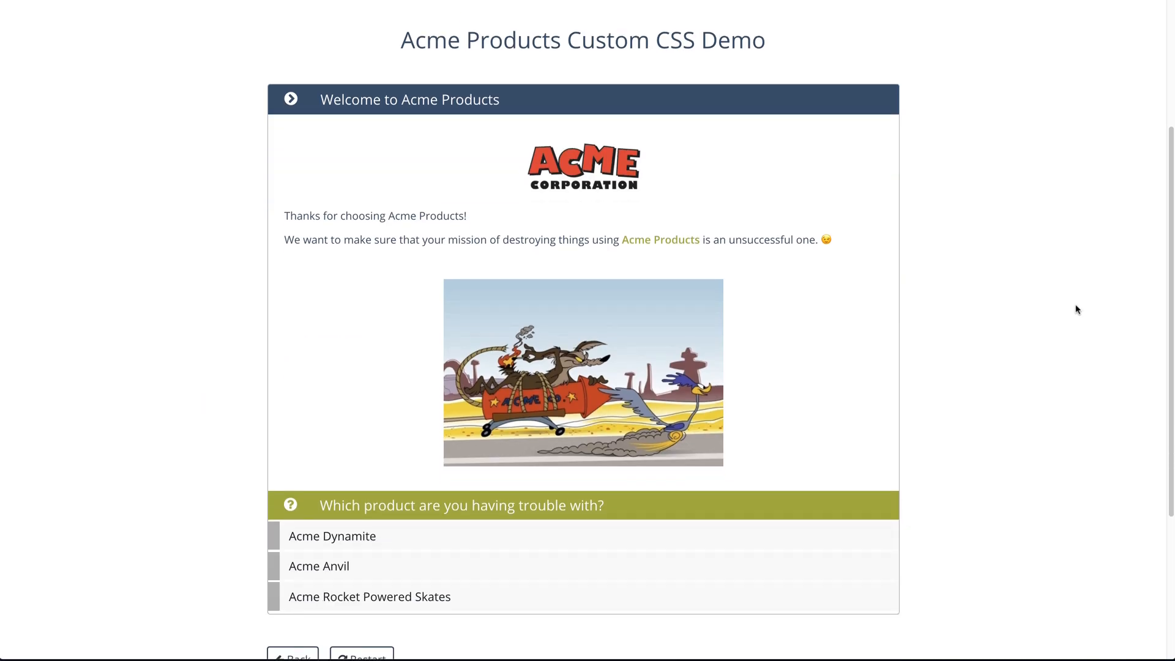
scroll(1078, 310, down, 2)
scroll(1077, 310, up, 2)
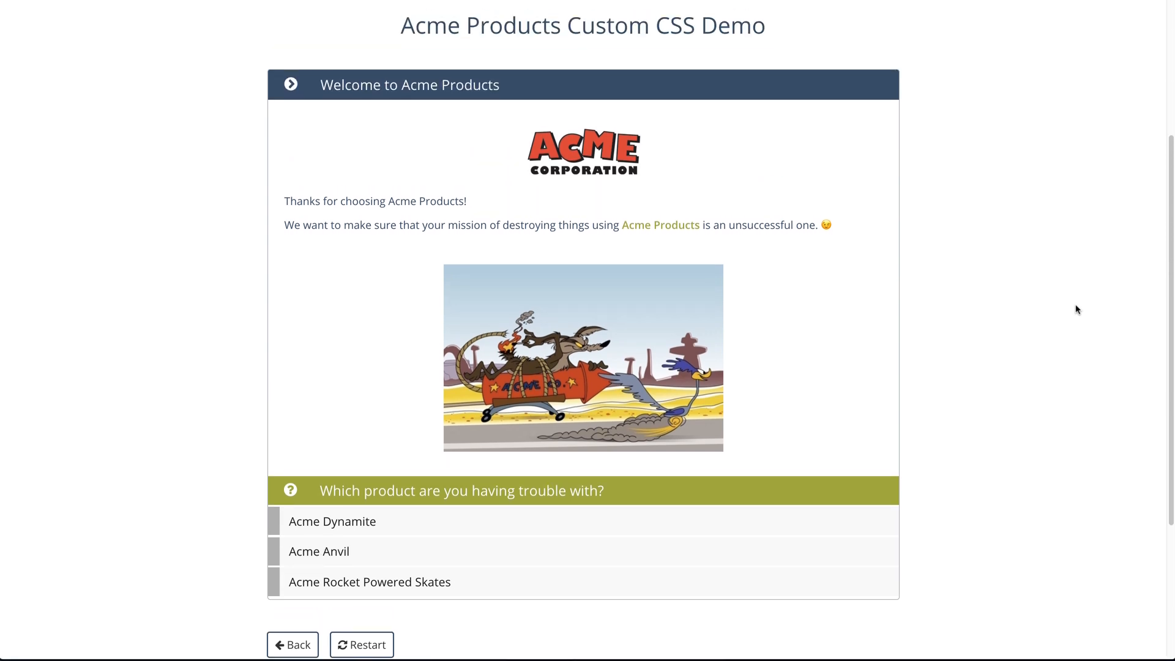
scroll(1078, 309, down, 2)
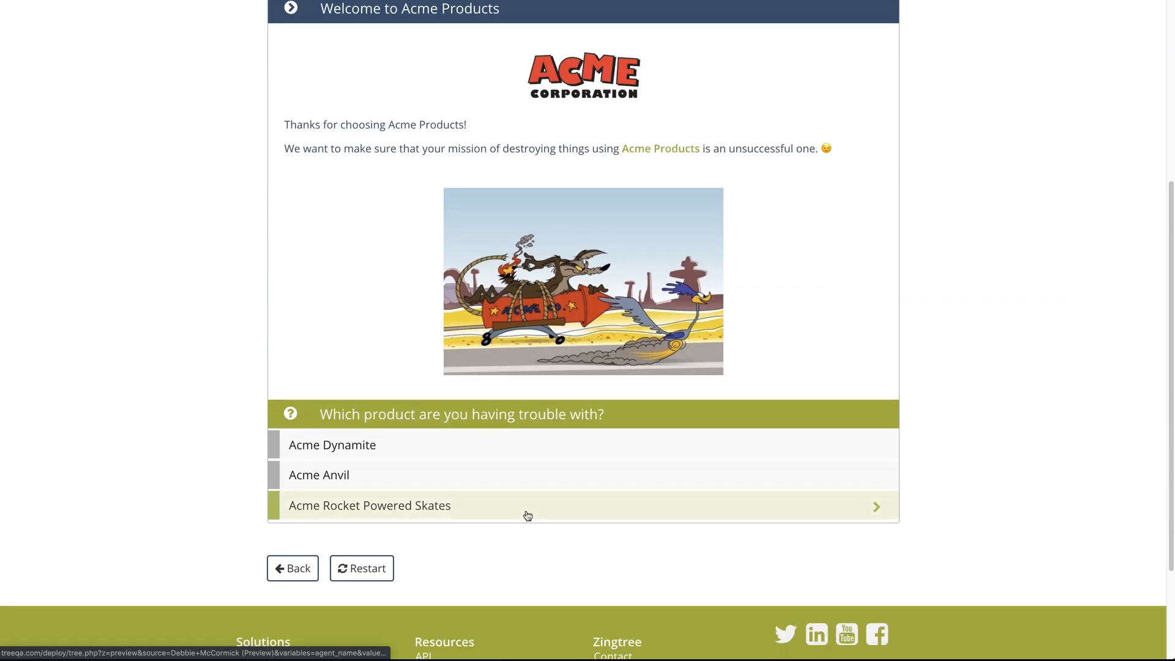
scroll(1102, 404, up, 2)
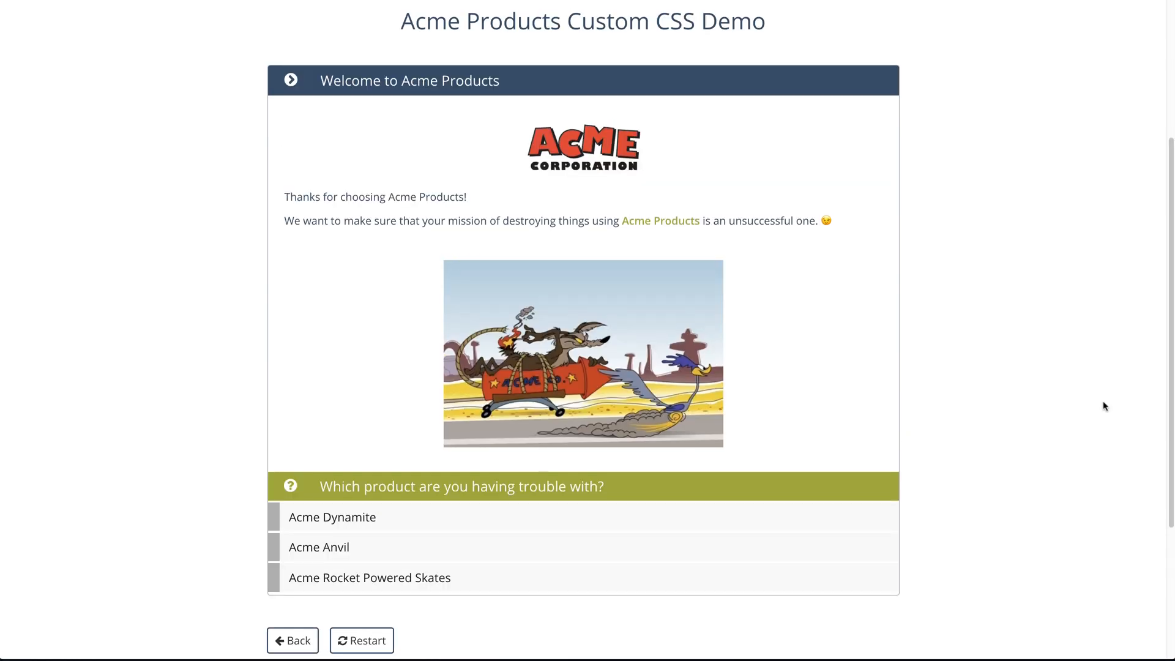
scroll(1105, 405, up, 2)
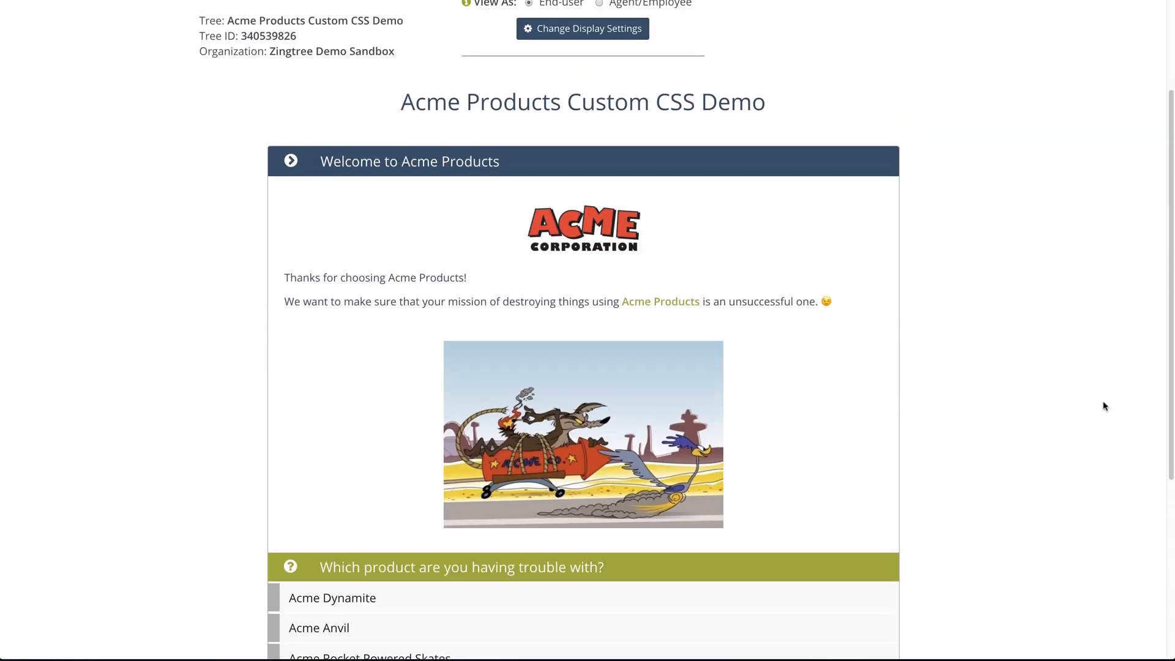
scroll(1105, 406, down, 2)
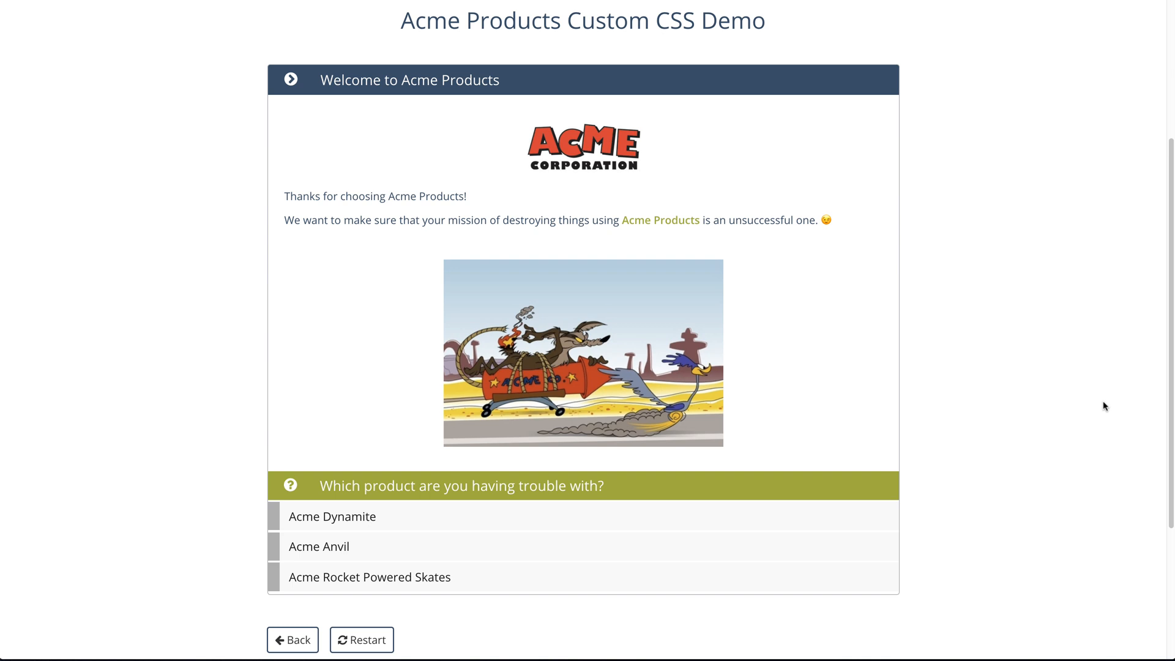
Step: Open node #1 for editing from the tree preview and go to its content area
scroll(1105, 407, up, 4)
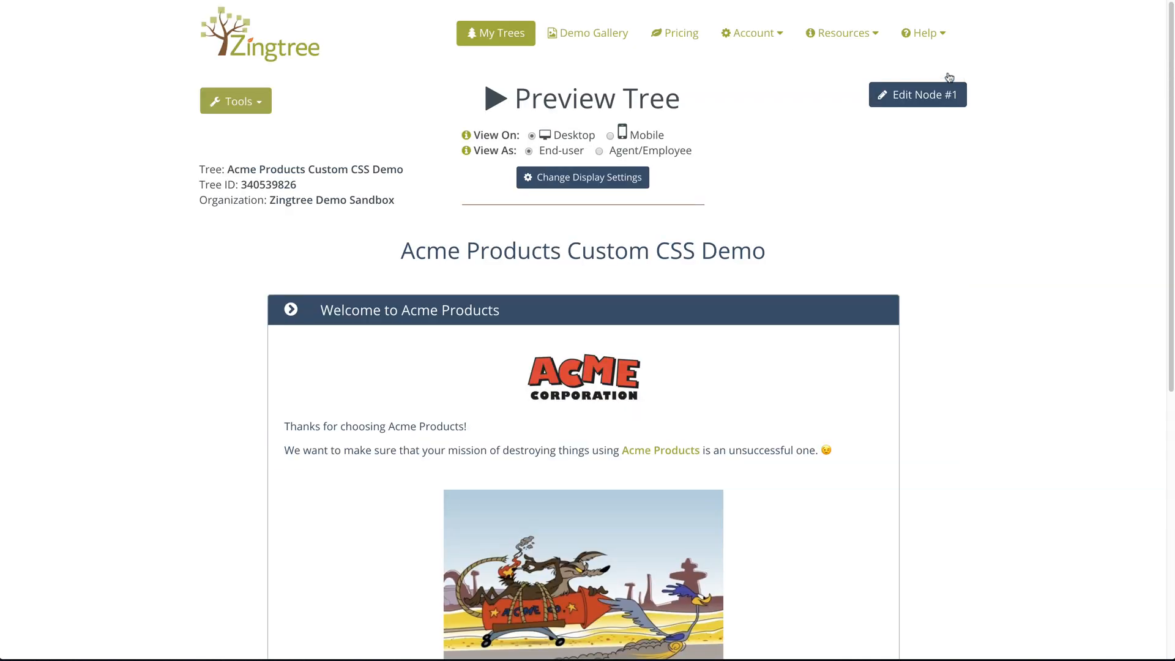
click(909, 95)
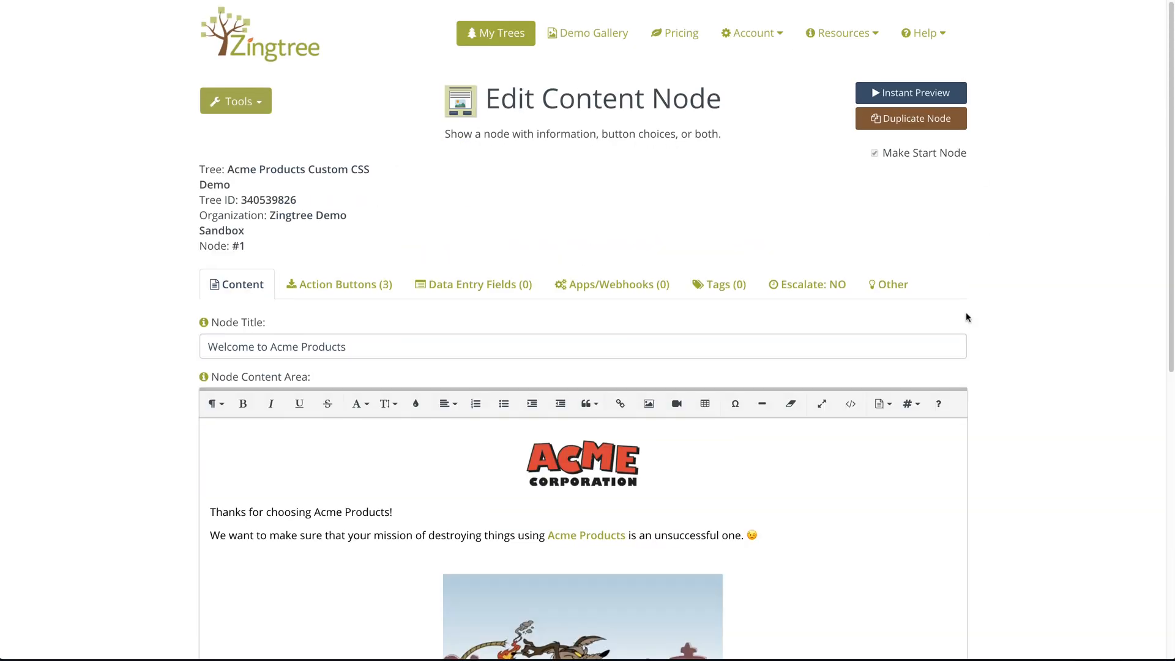
scroll(968, 318, down, 4)
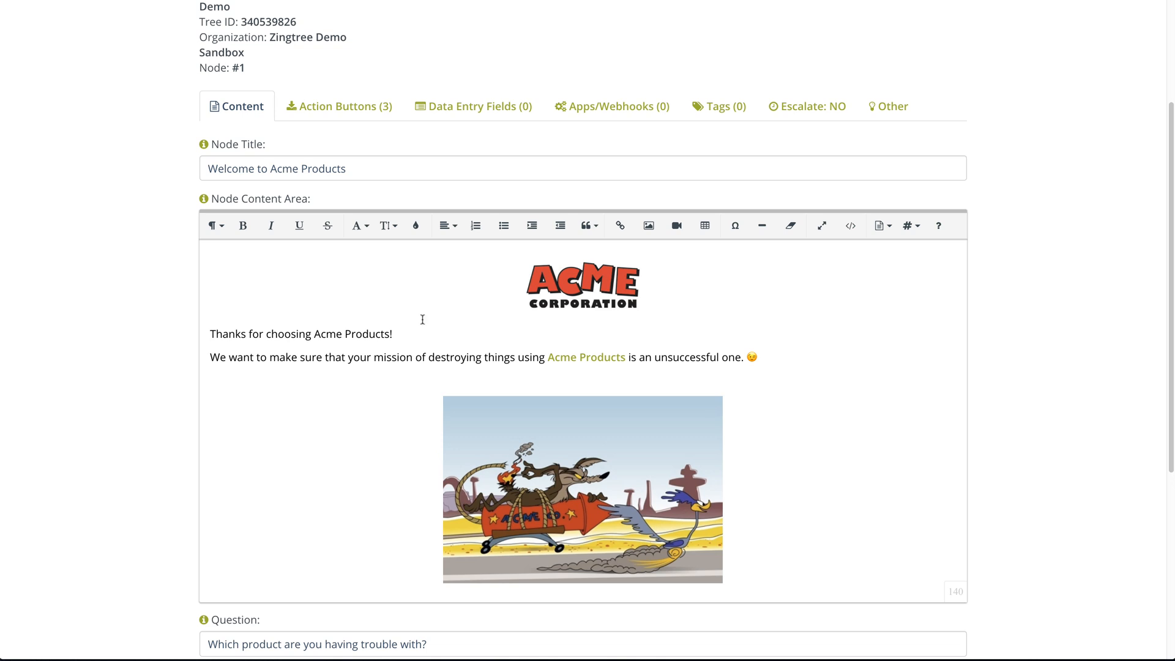
Step: Format the line "Thanks for choosing Acme Products!" in the node content as Heading 1 and centre it
click(408, 333)
drag(392, 334, 196, 335)
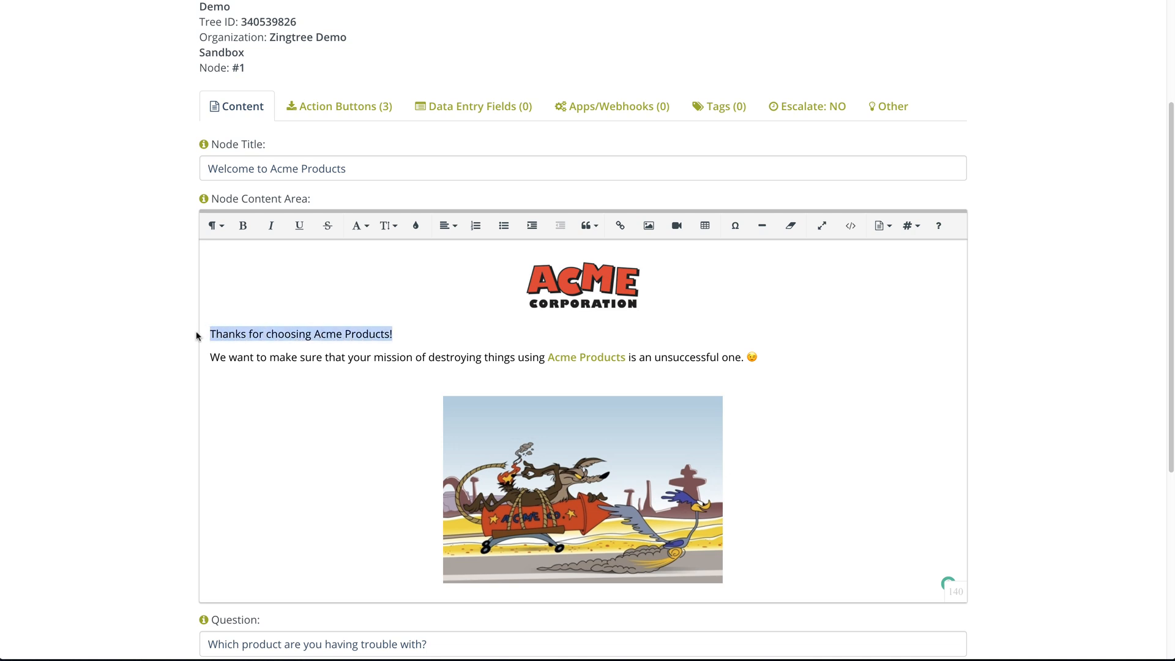
click(215, 225)
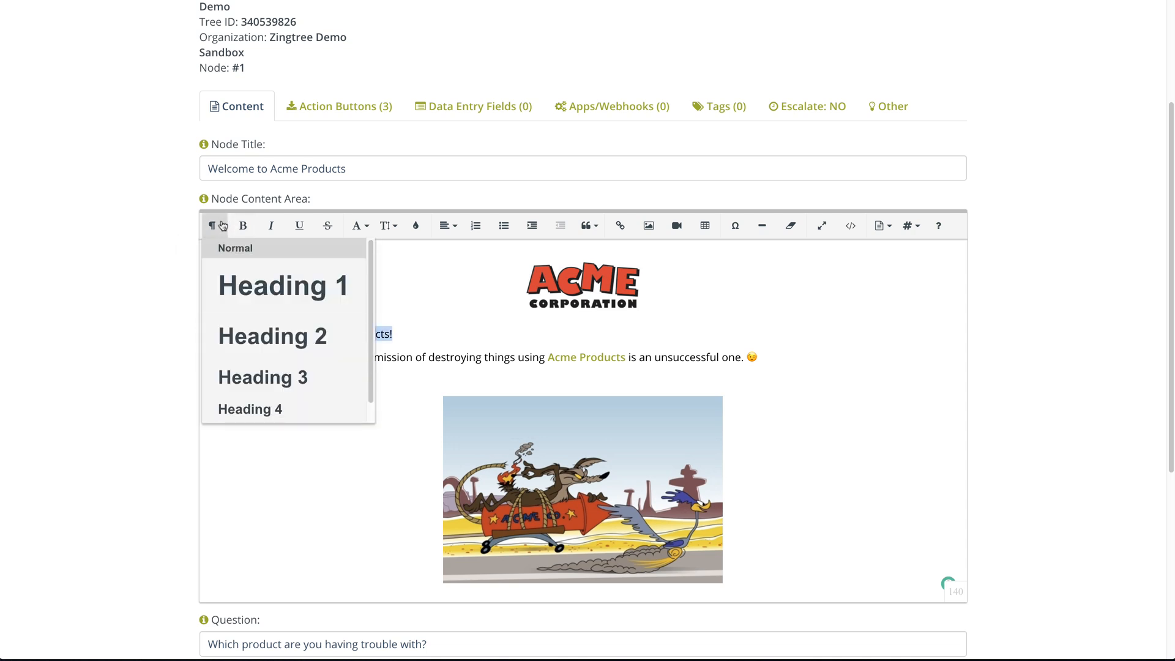
click(248, 297)
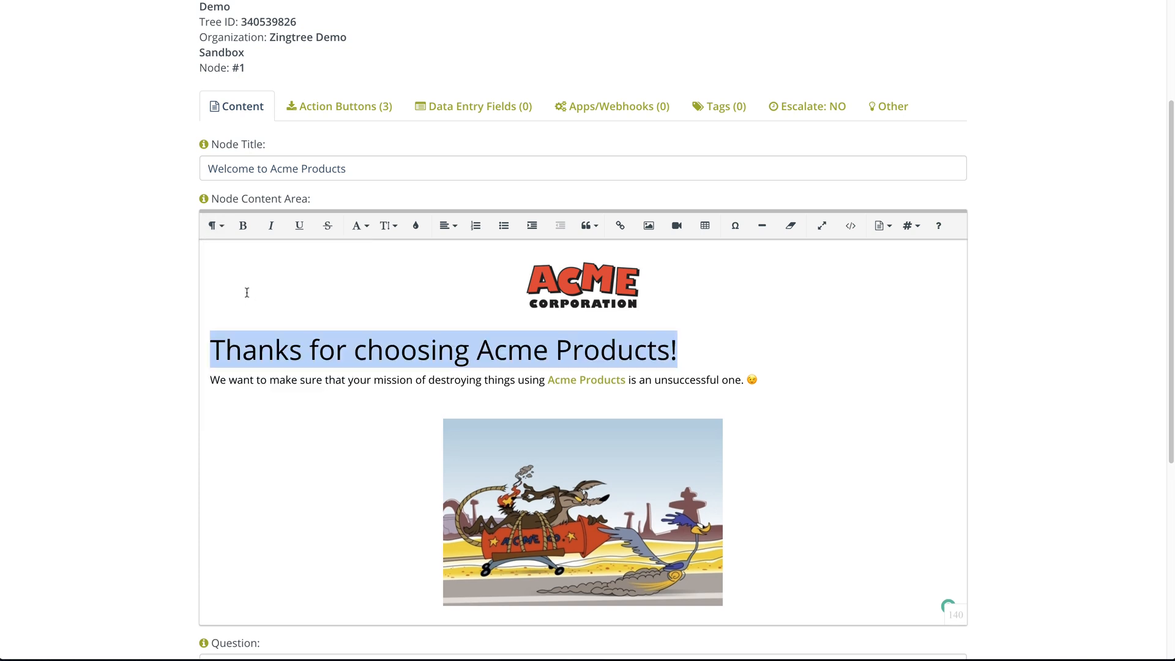
click(457, 228)
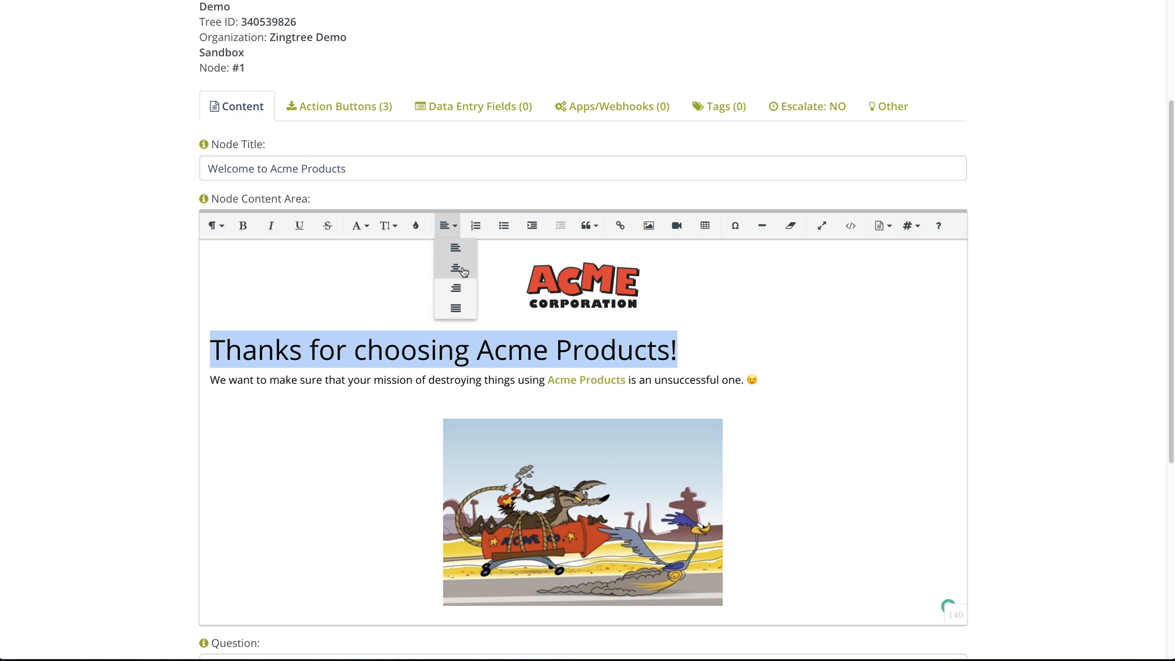
click(464, 271)
click(392, 440)
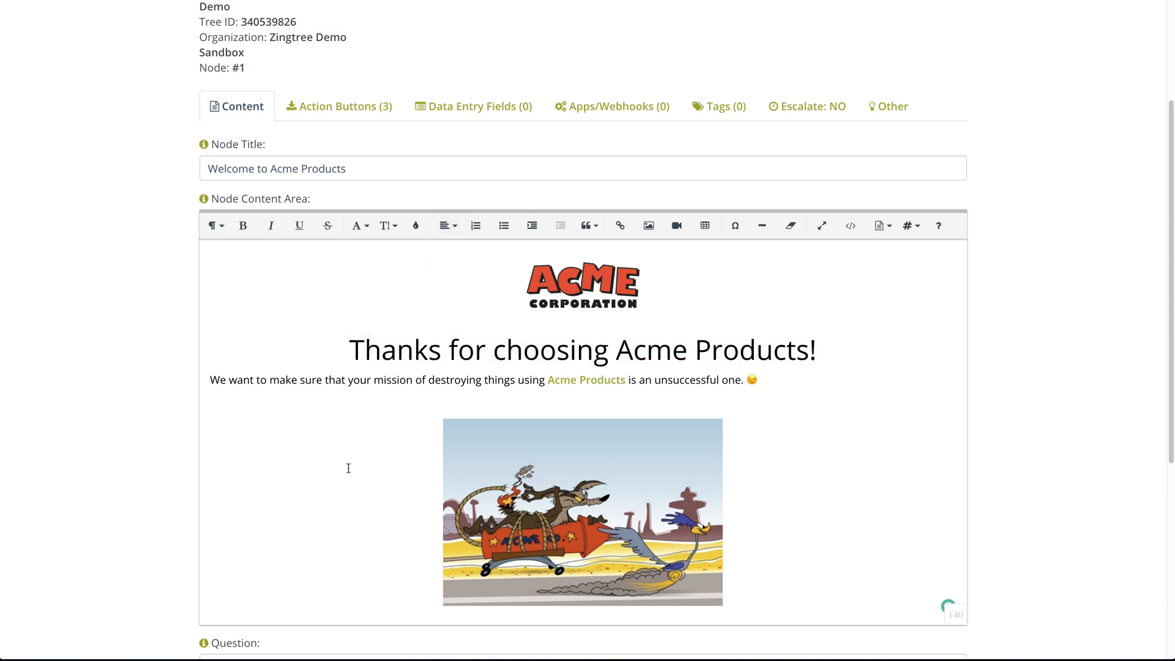
scroll(348, 469, down, 1)
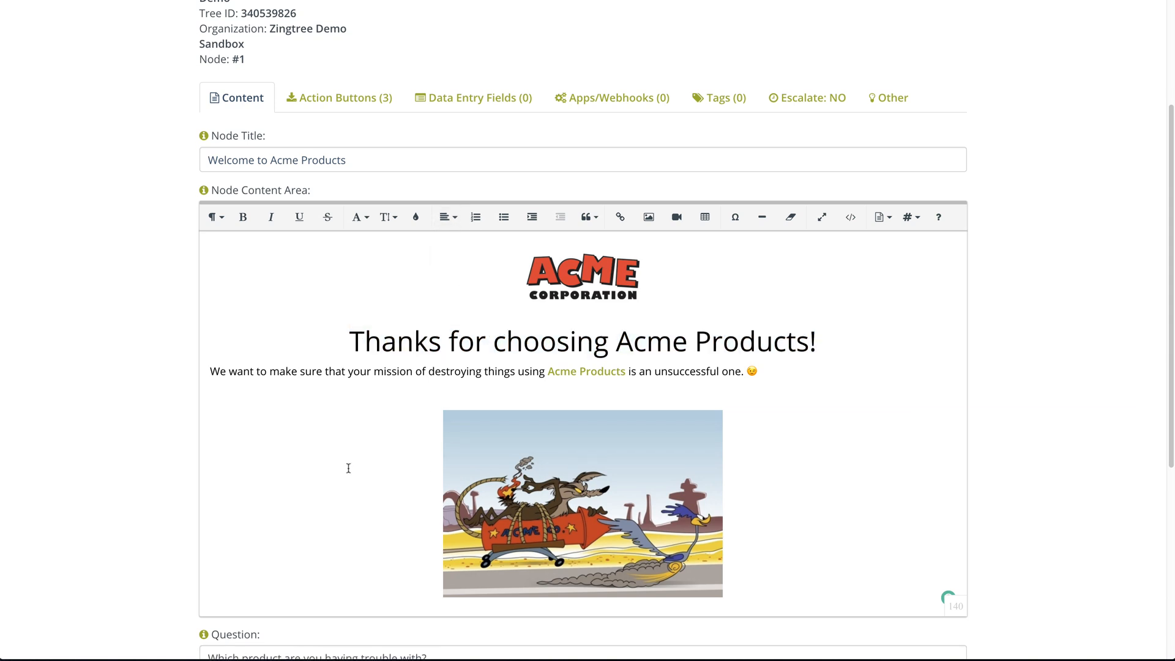
scroll(348, 468, down, 1)
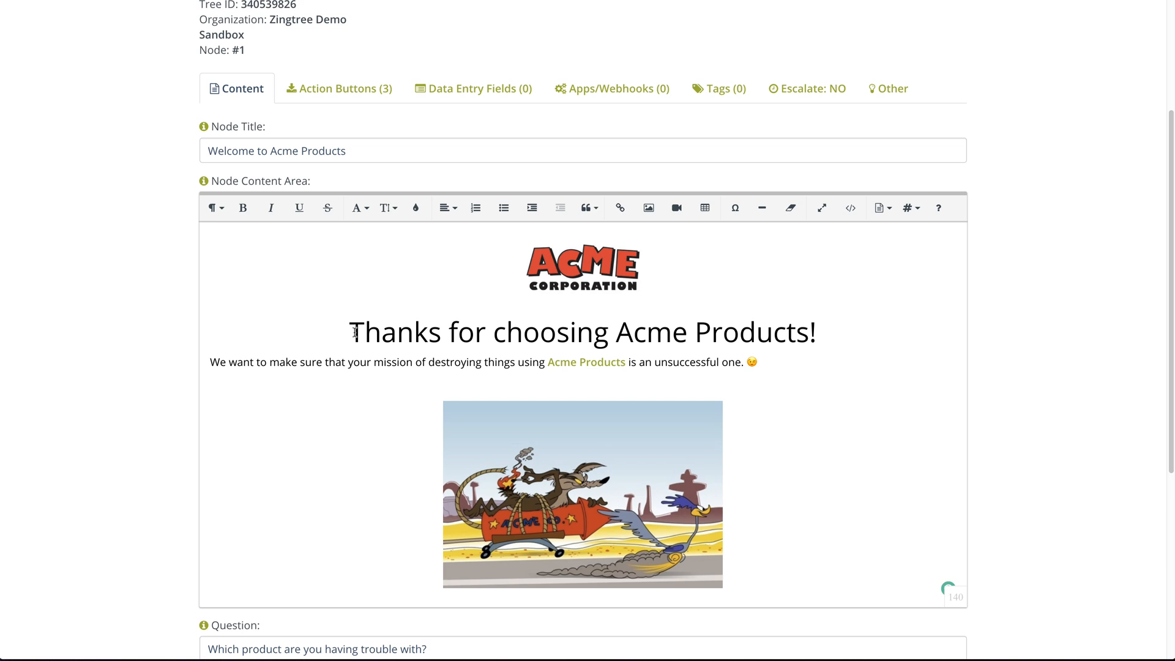
scroll(358, 430, down, 2)
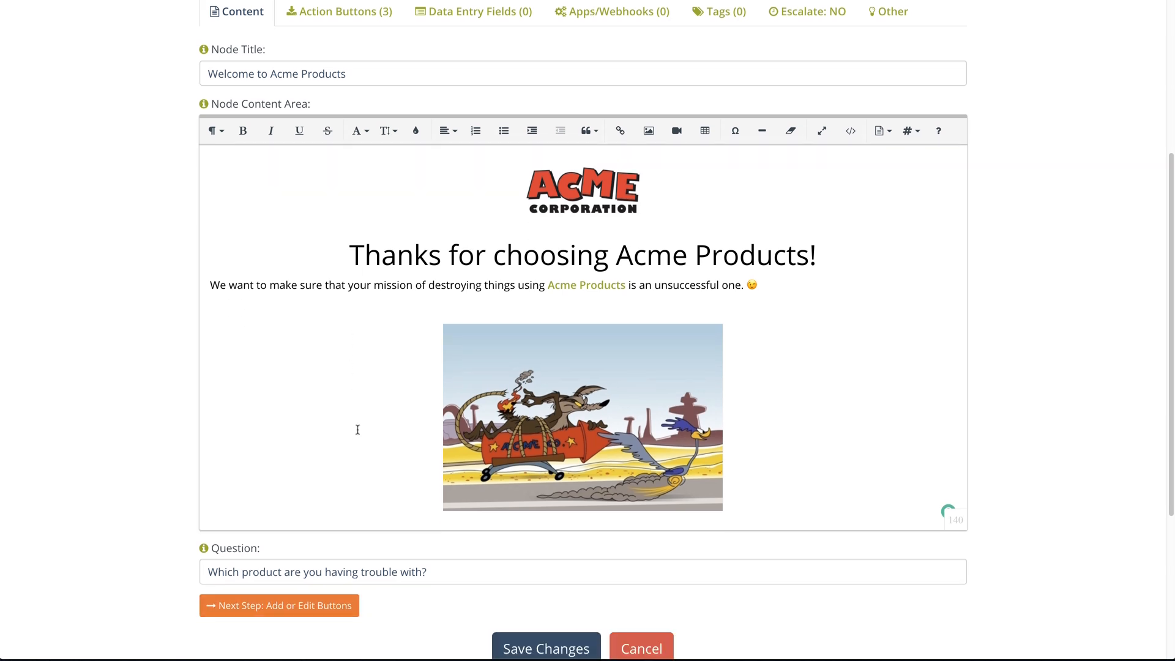
scroll(357, 430, up, 2)
drag(325, 357, 460, 357)
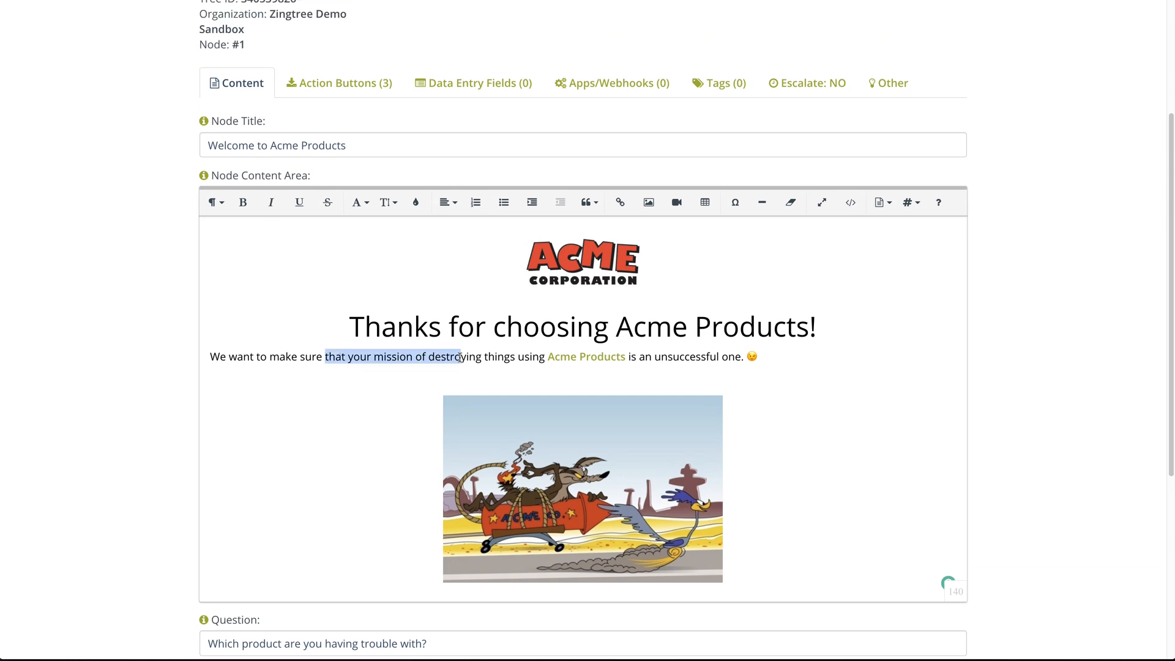
click(396, 390)
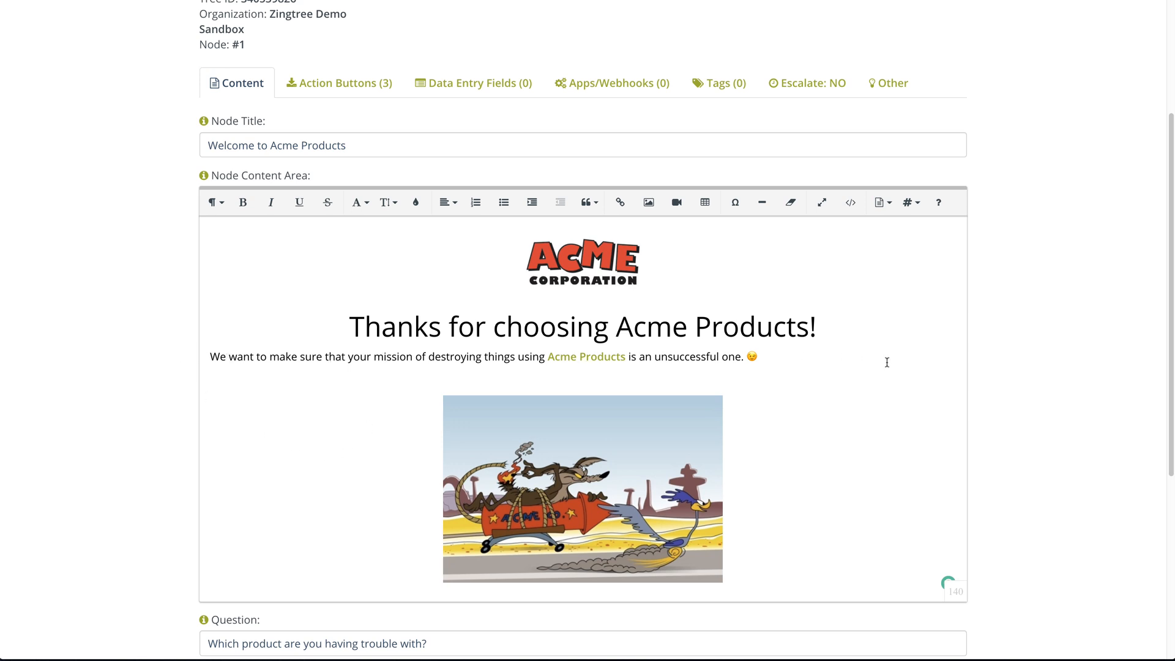
Step: Save the changes to node #1 and check the heading in the tree preview
scroll(887, 362, down, 3)
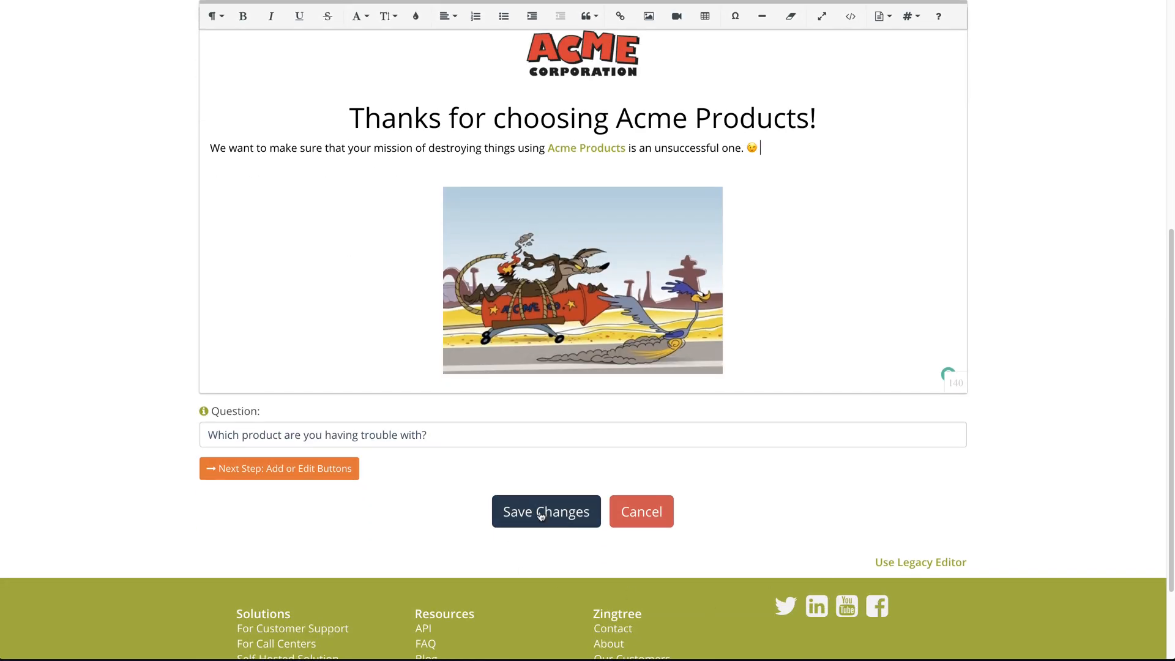
click(542, 515)
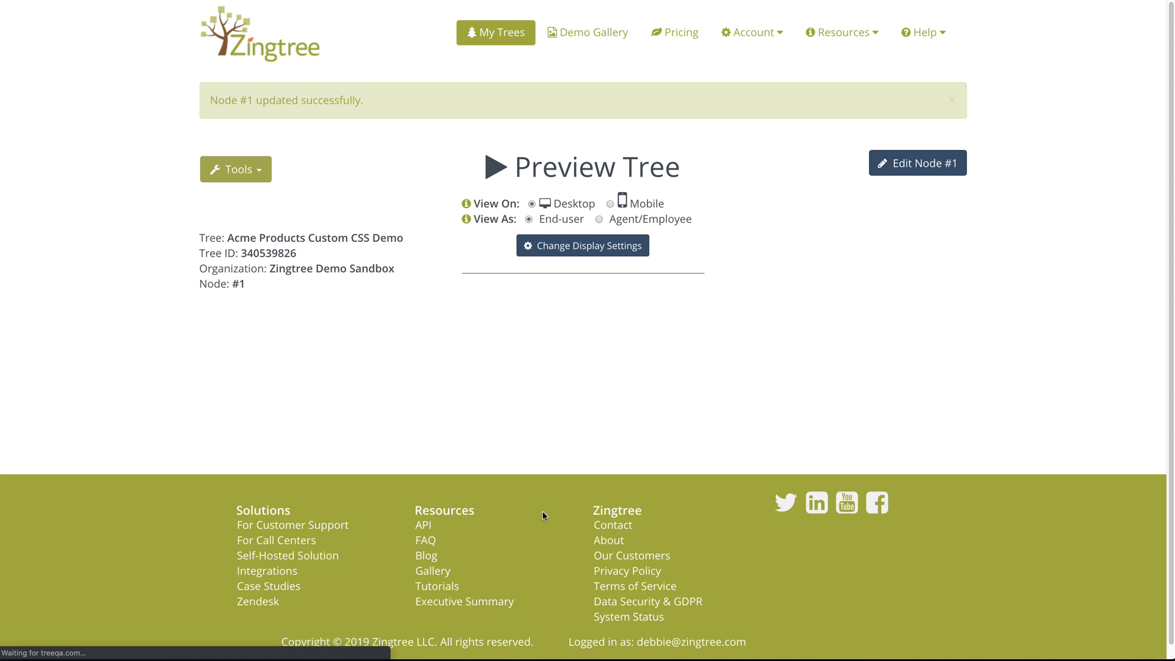
scroll(860, 362, down, 3)
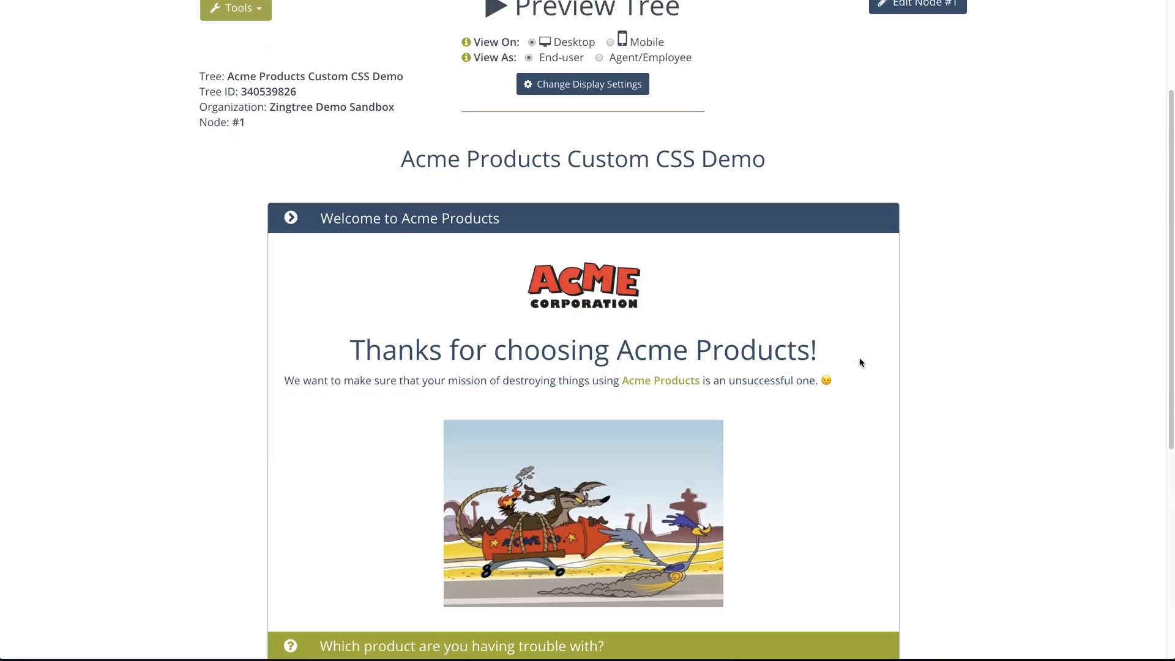
scroll(860, 363, down, 3)
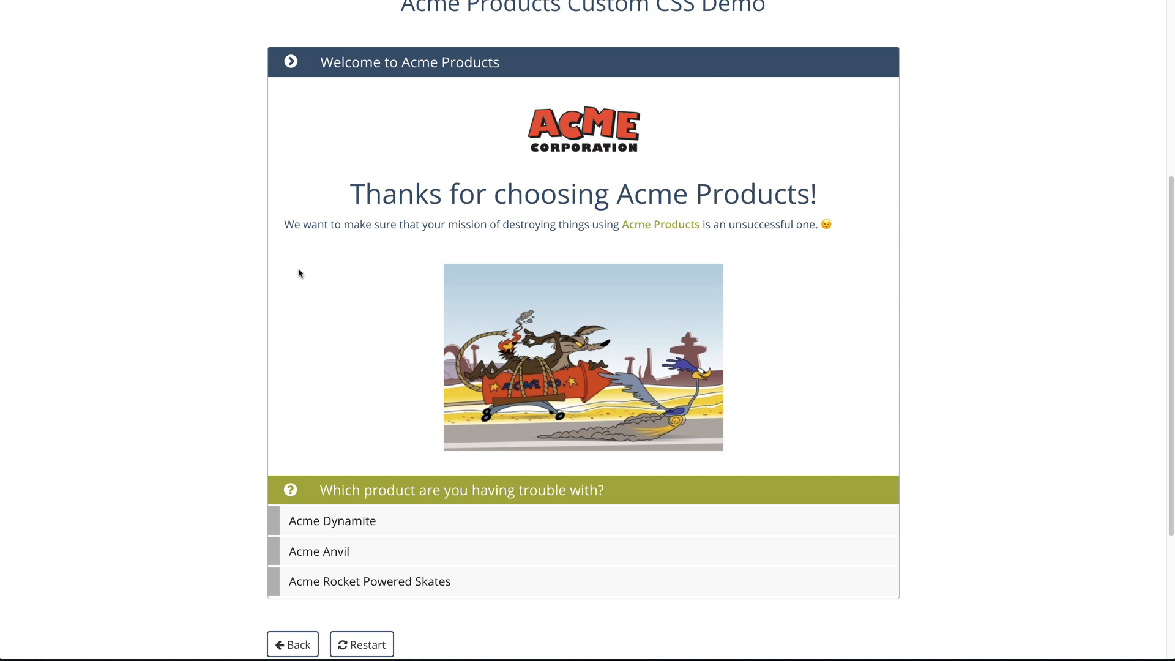
scroll(299, 271, up, 1)
scroll(300, 273, up, 5)
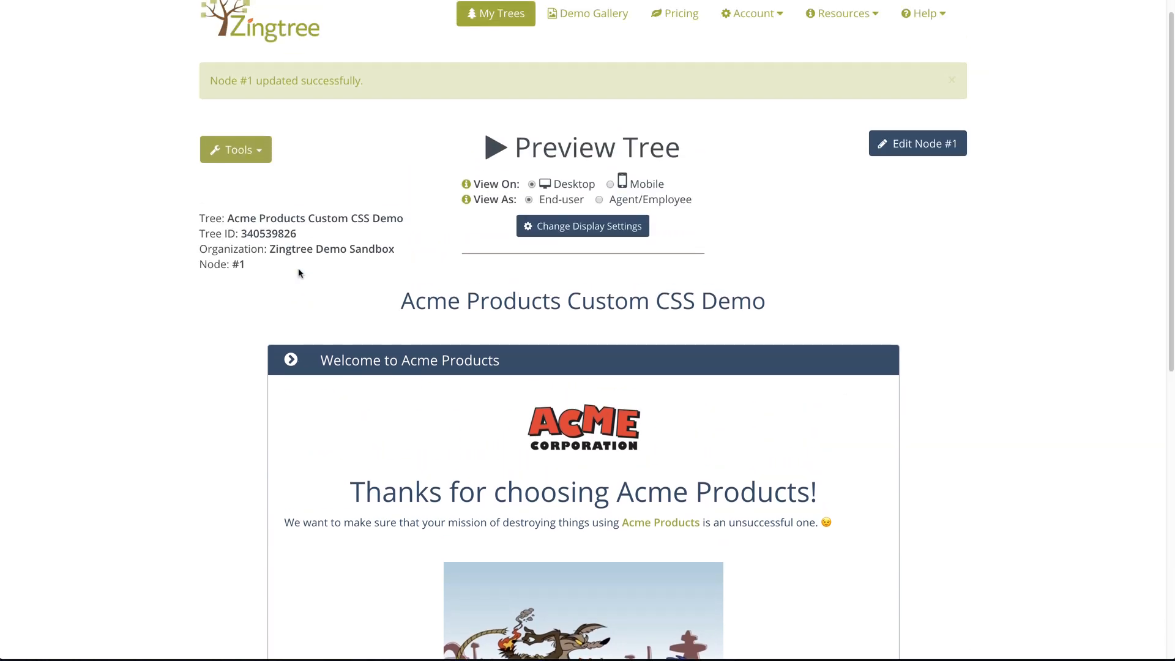
Step: Open the tree's rendering settings and bring up the color theme picker
click(254, 152)
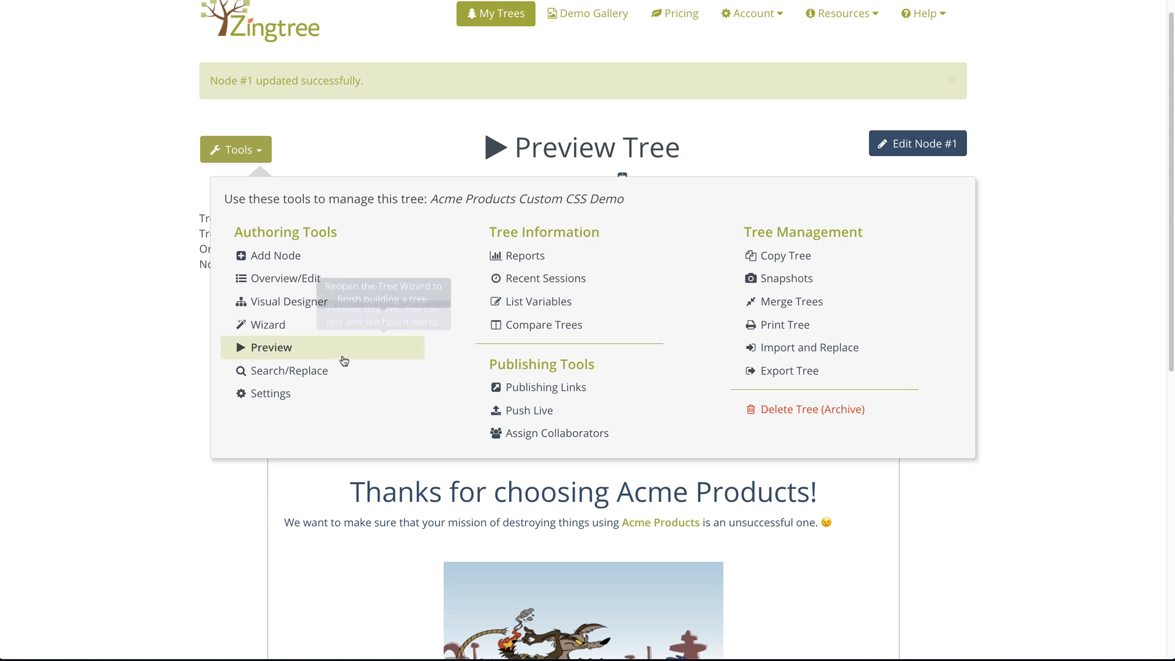
click(273, 395)
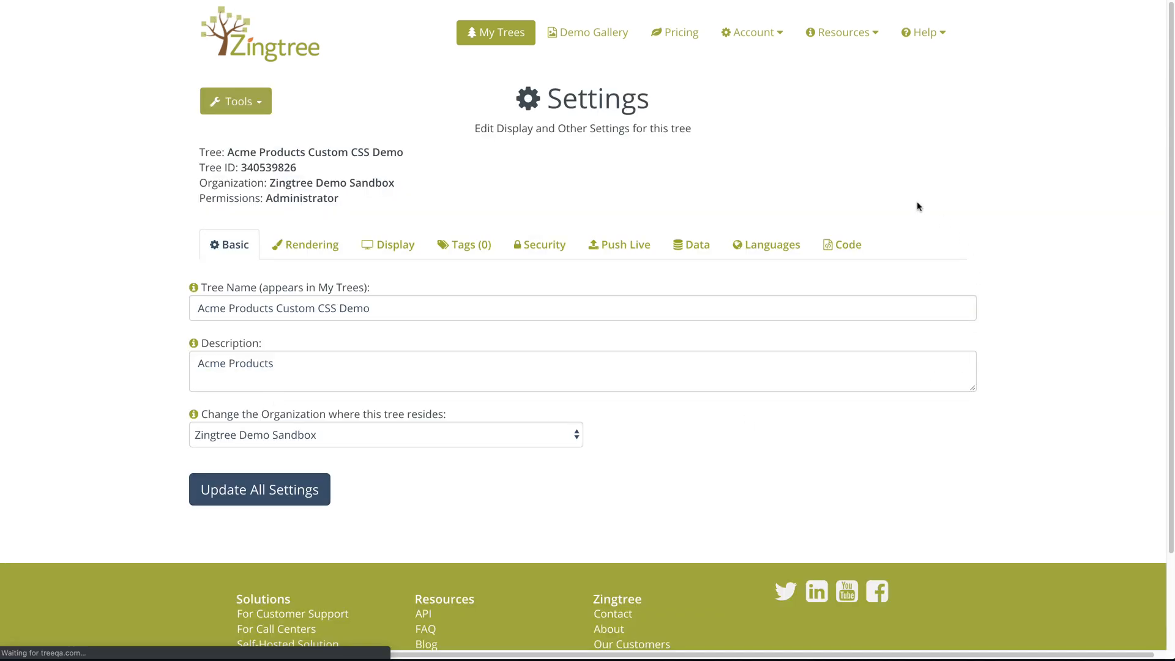
click(325, 247)
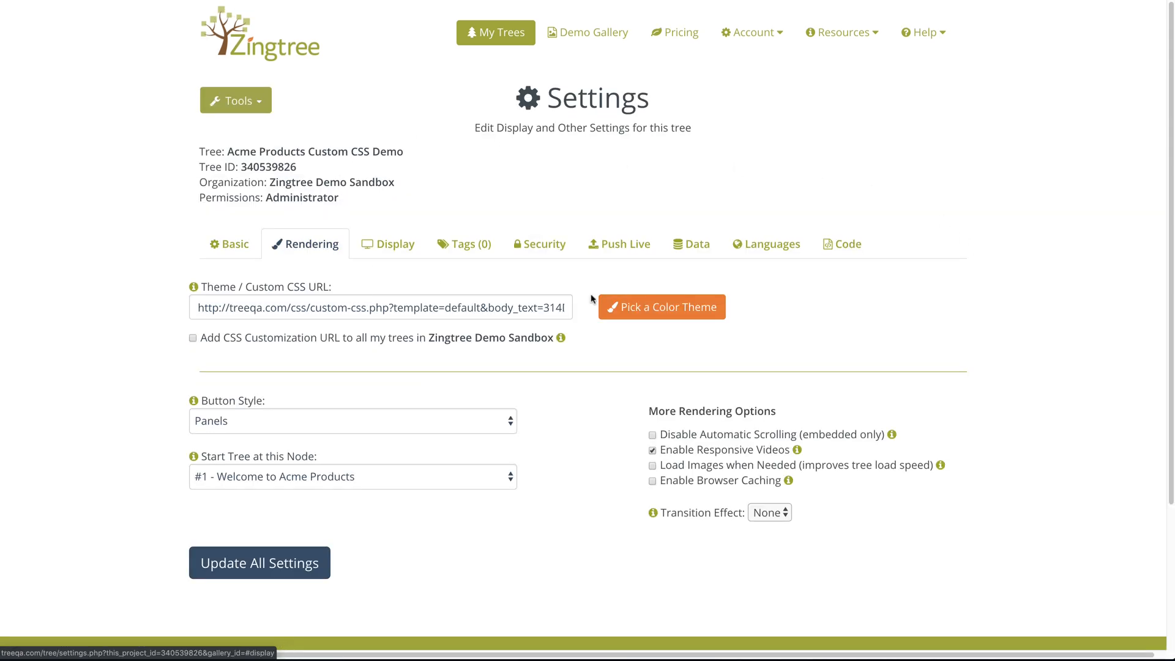
click(650, 309)
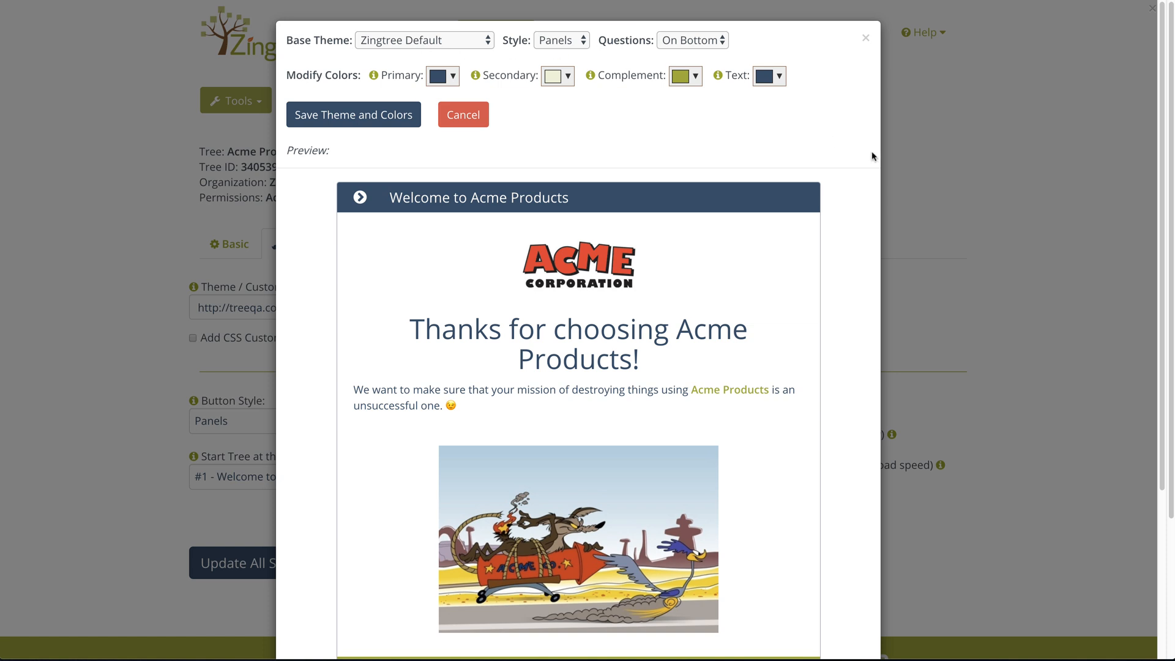
Step: Look over the current preview and set the base theme to Animated Radio Buttons
scroll(843, 226, down, 3)
scroll(843, 226, up, 3)
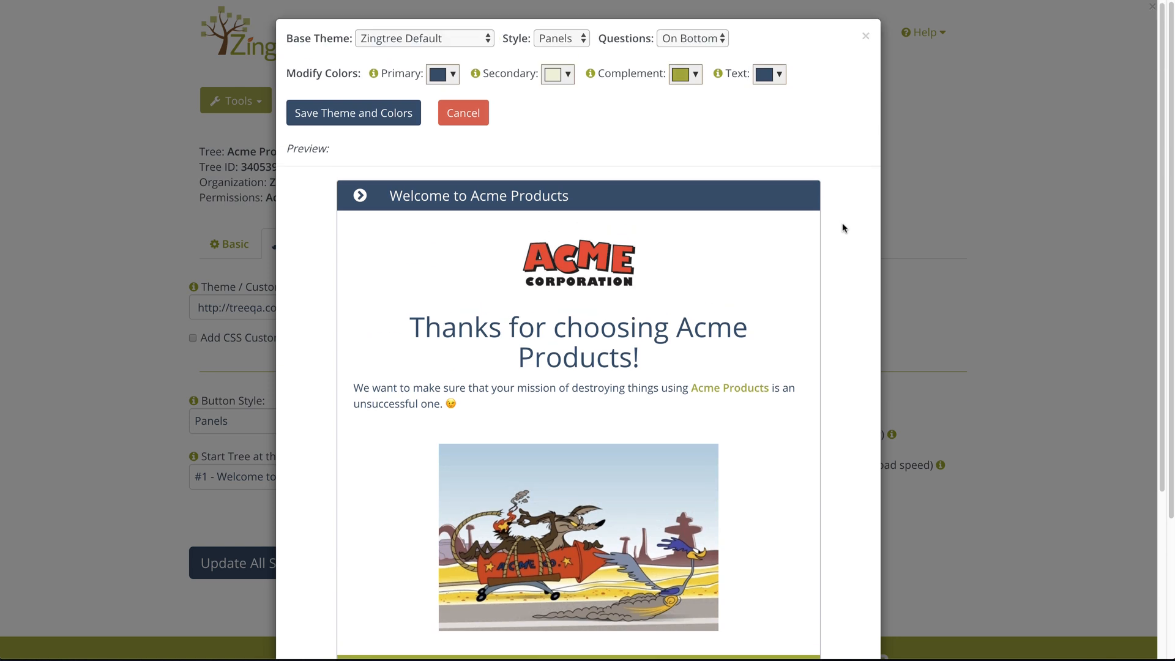
scroll(843, 228, down, 4)
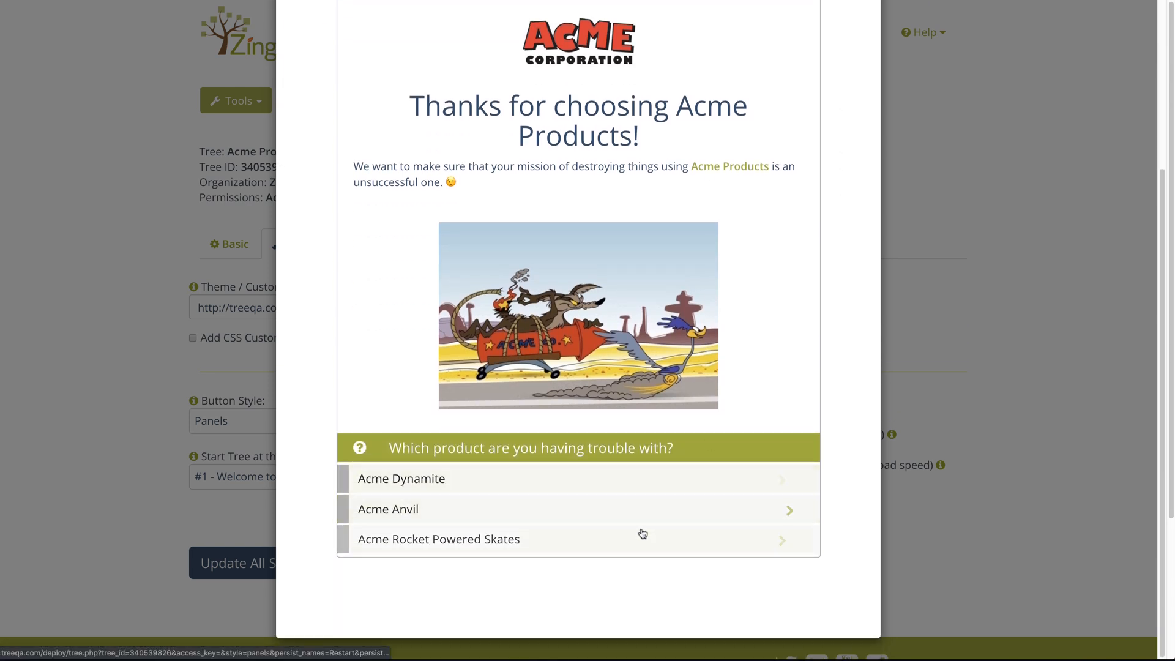
scroll(839, 210, up, 4)
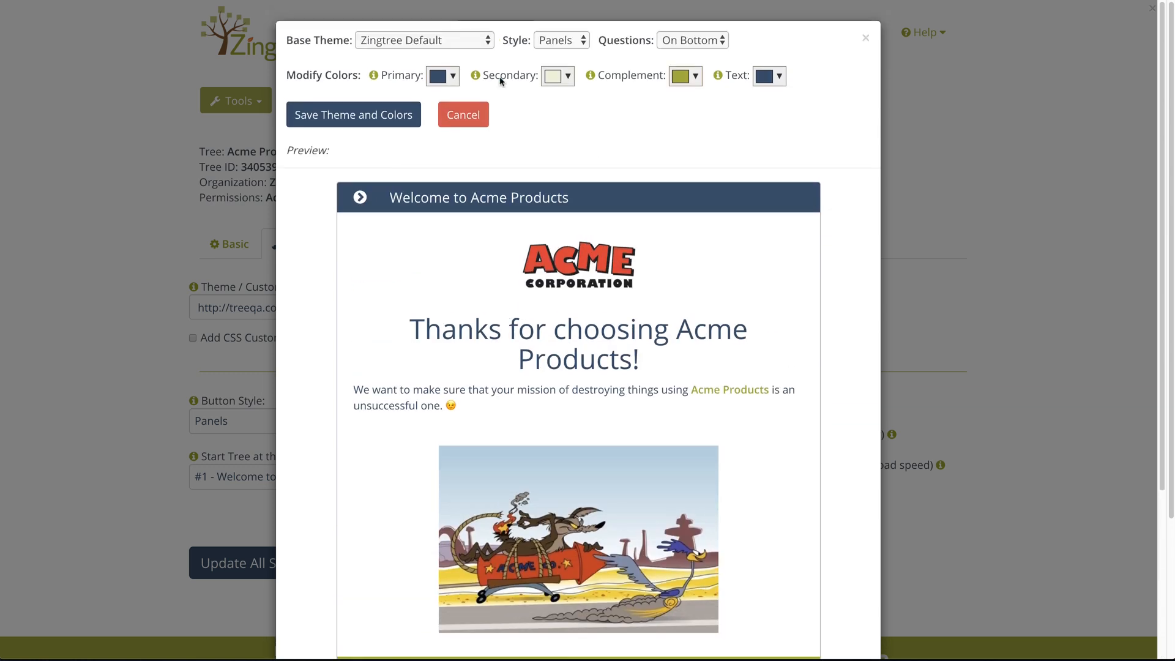
click(474, 40)
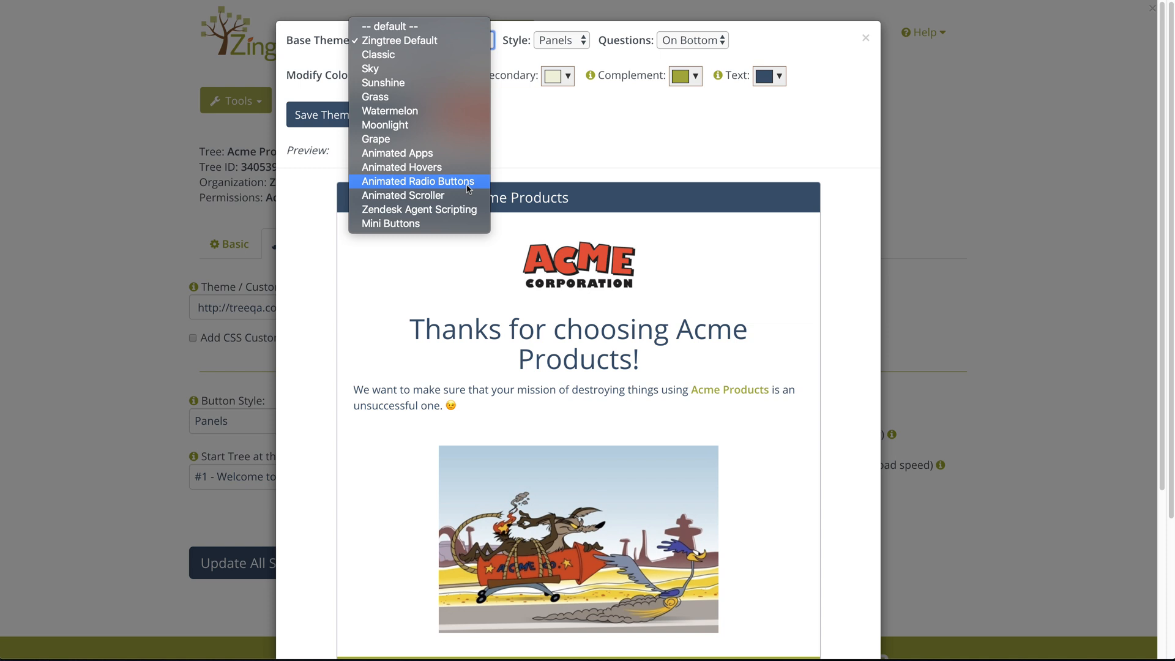
click(375, 184)
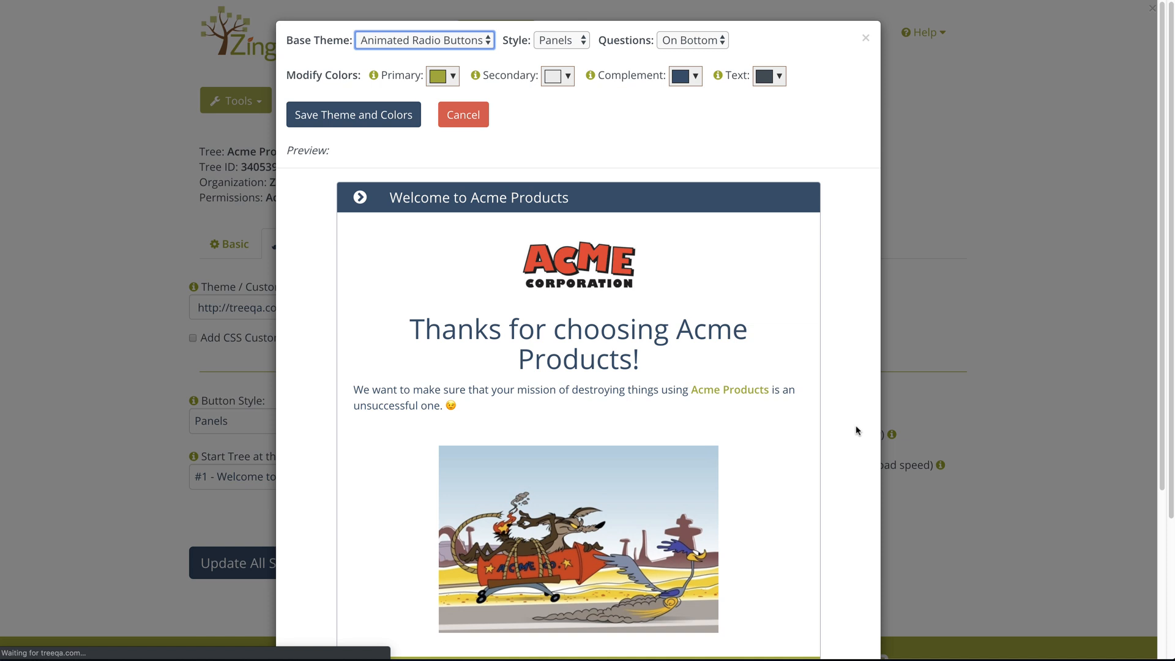
Step: Examine the Animated Radio Buttons preview, including the highlighting of the three product answers and the header and logo area
scroll(857, 430, down, 5)
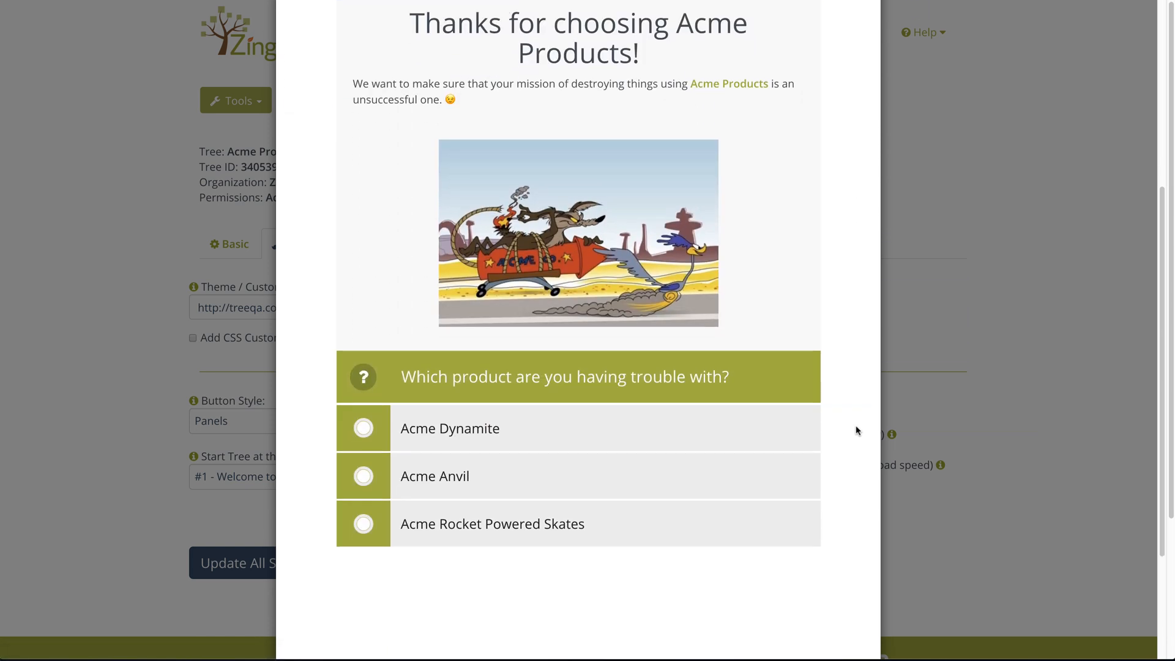
click(441, 542)
click(446, 487)
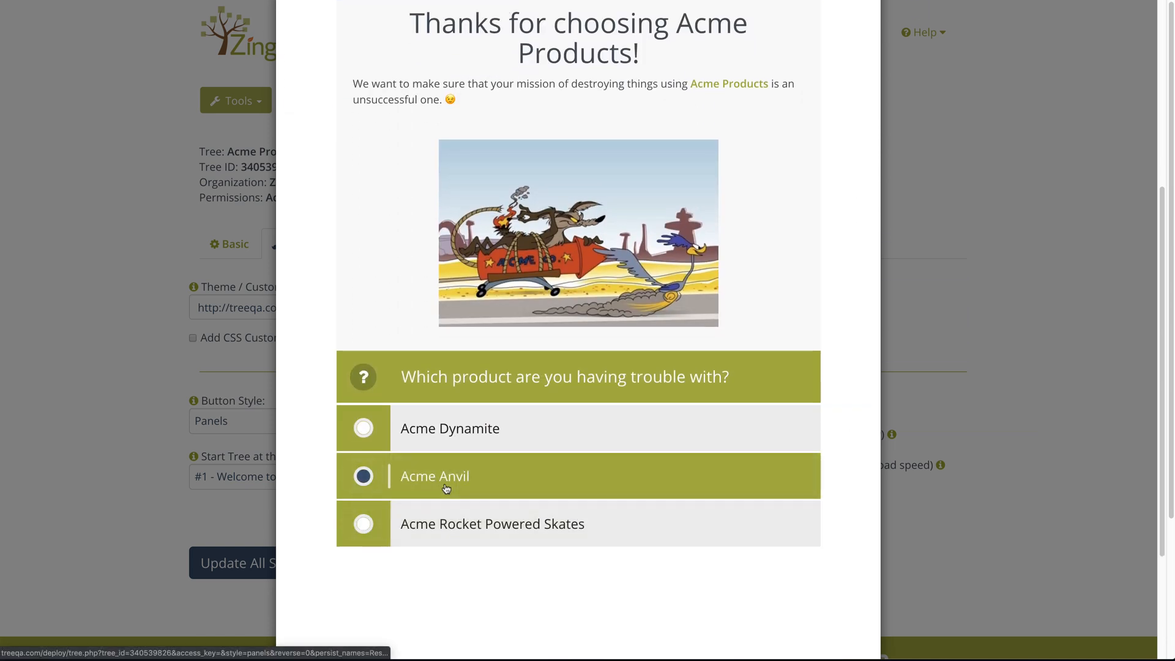
click(450, 435)
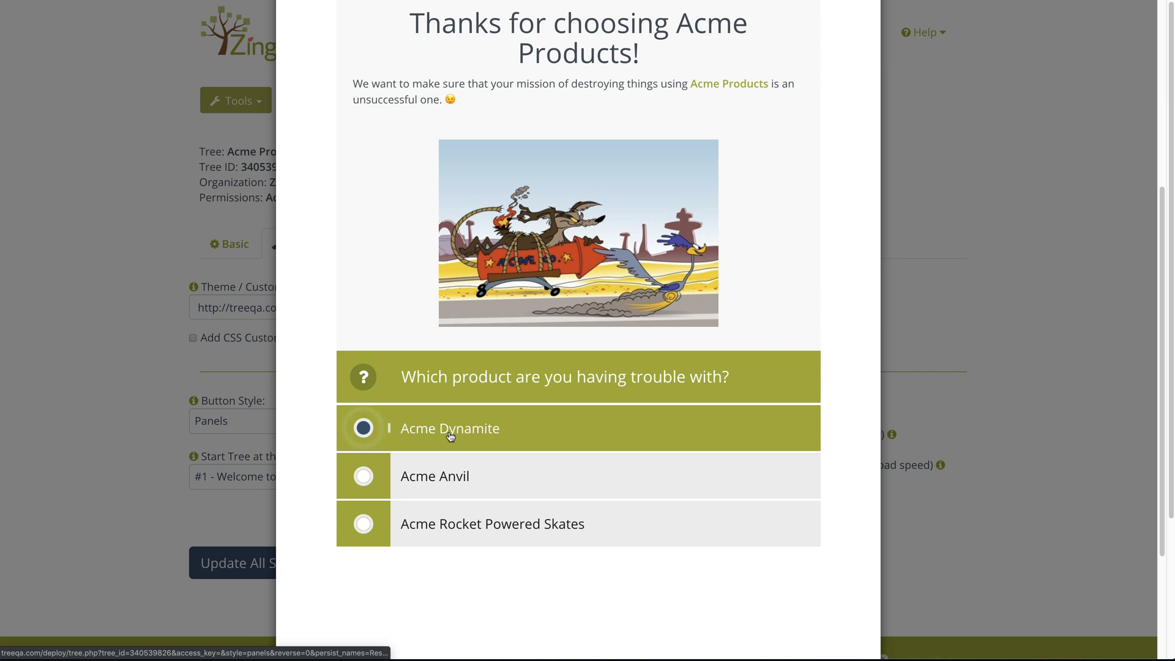
click(452, 474)
click(448, 523)
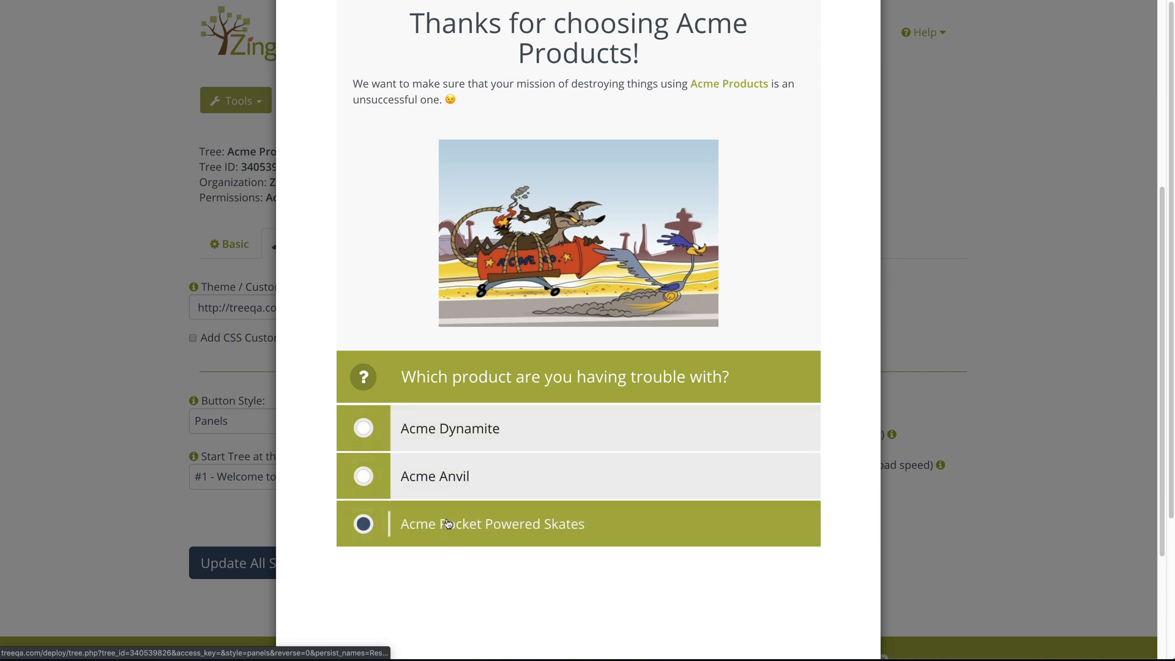
scroll(849, 365, up, 5)
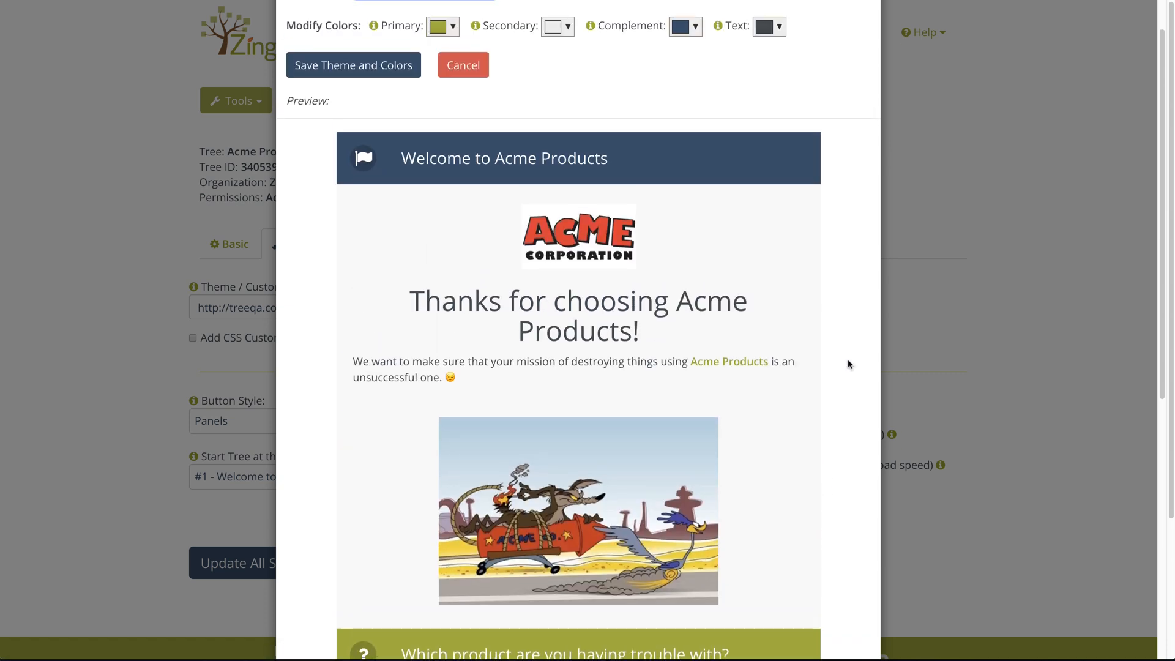
scroll(849, 365, up, 1)
scroll(848, 365, up, 1)
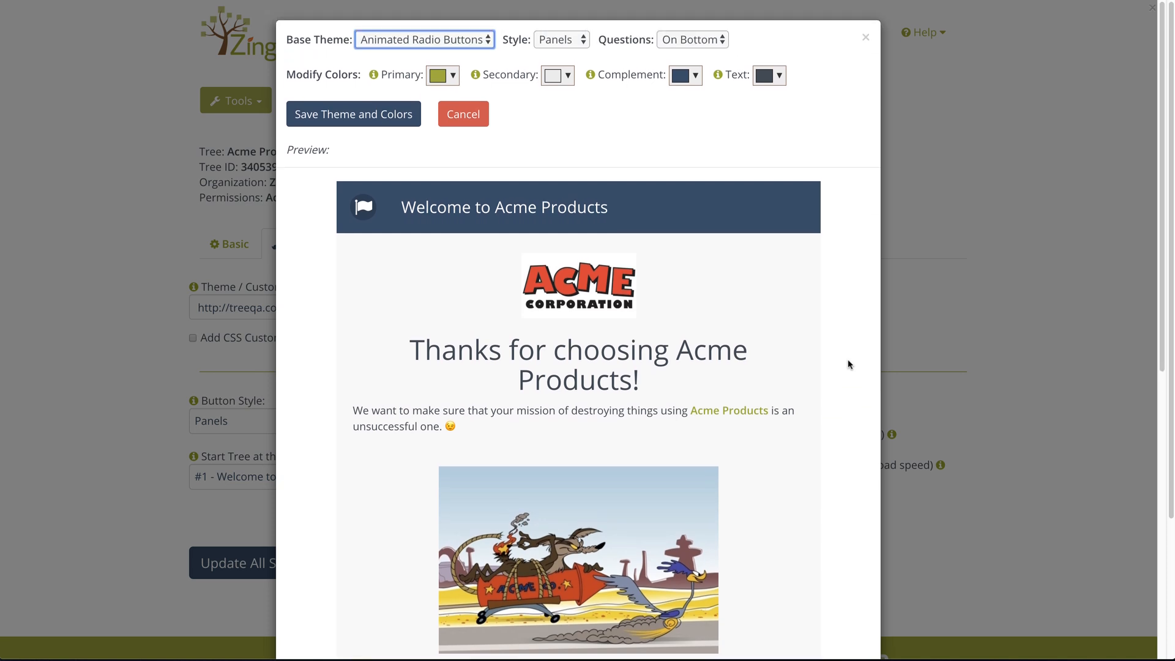
scroll(848, 365, down, 3)
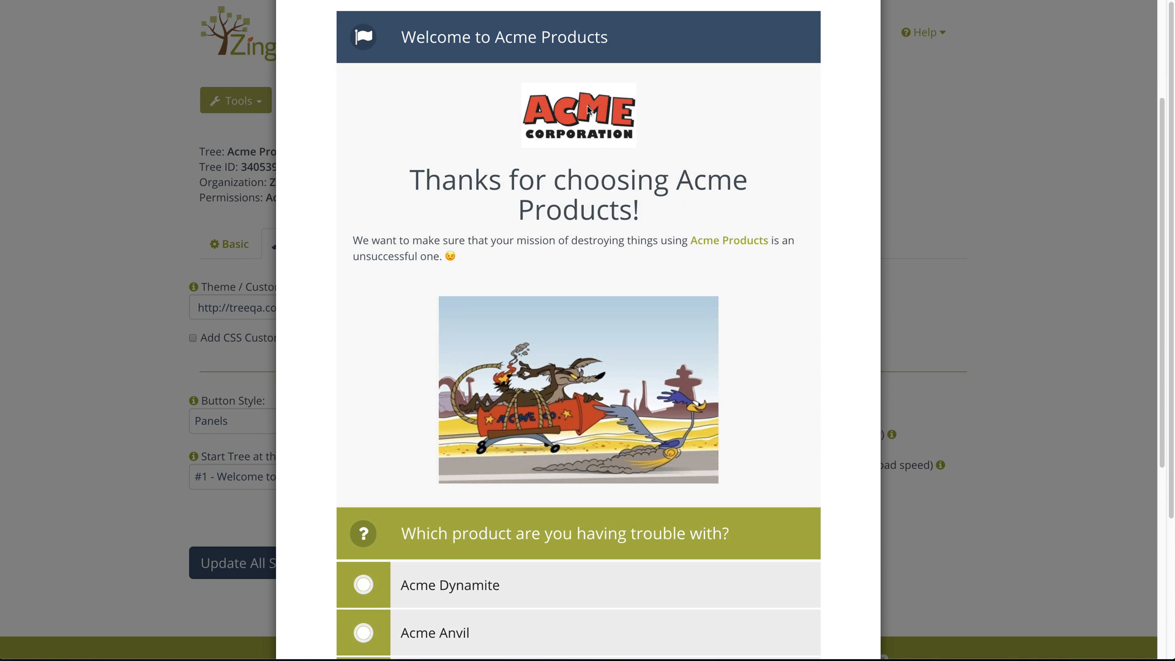
scroll(800, 344, up, 3)
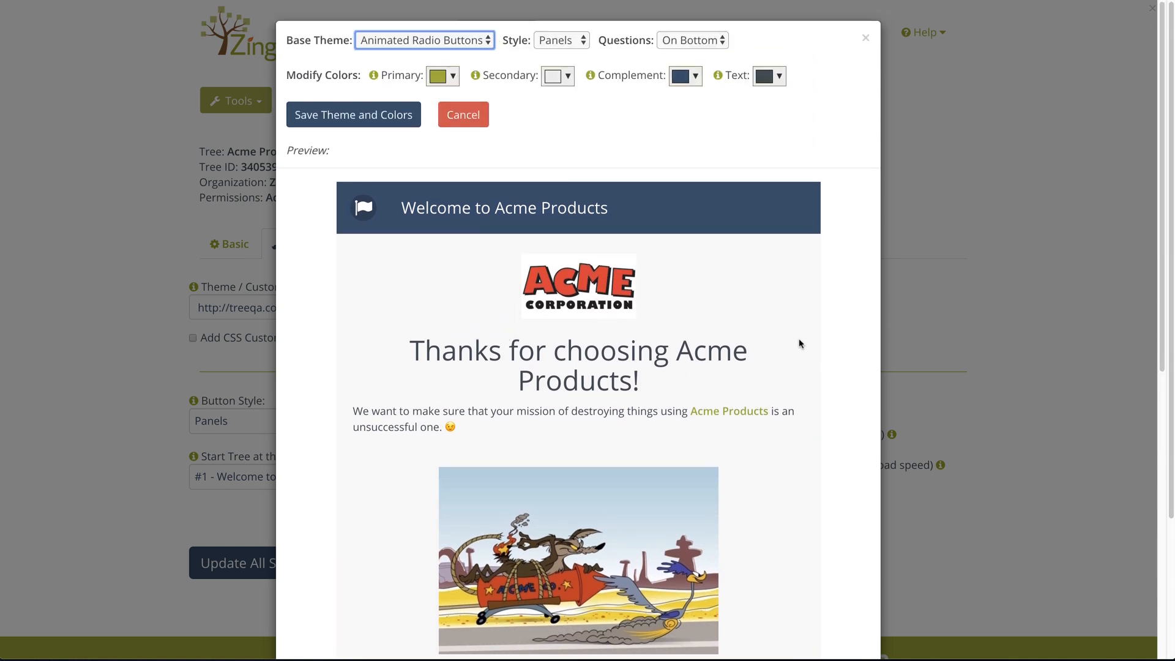
Step: Set the theme's primary color to #d14237 and confirm the choice
click(684, 76)
click(1069, 0)
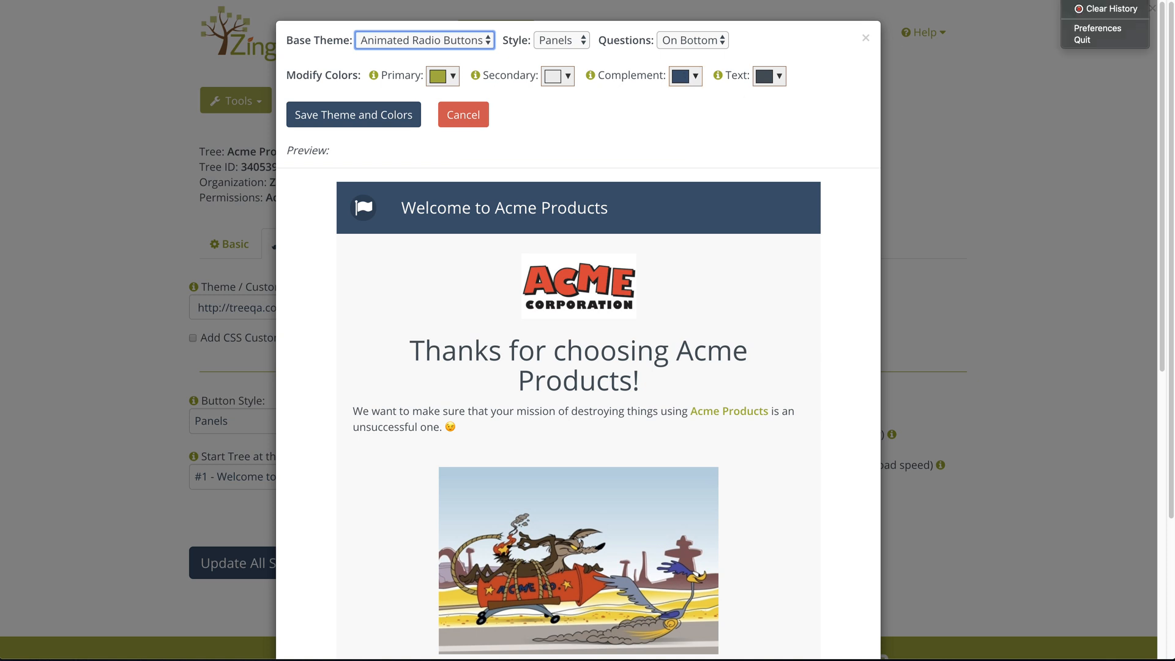
click(919, 255)
click(848, 136)
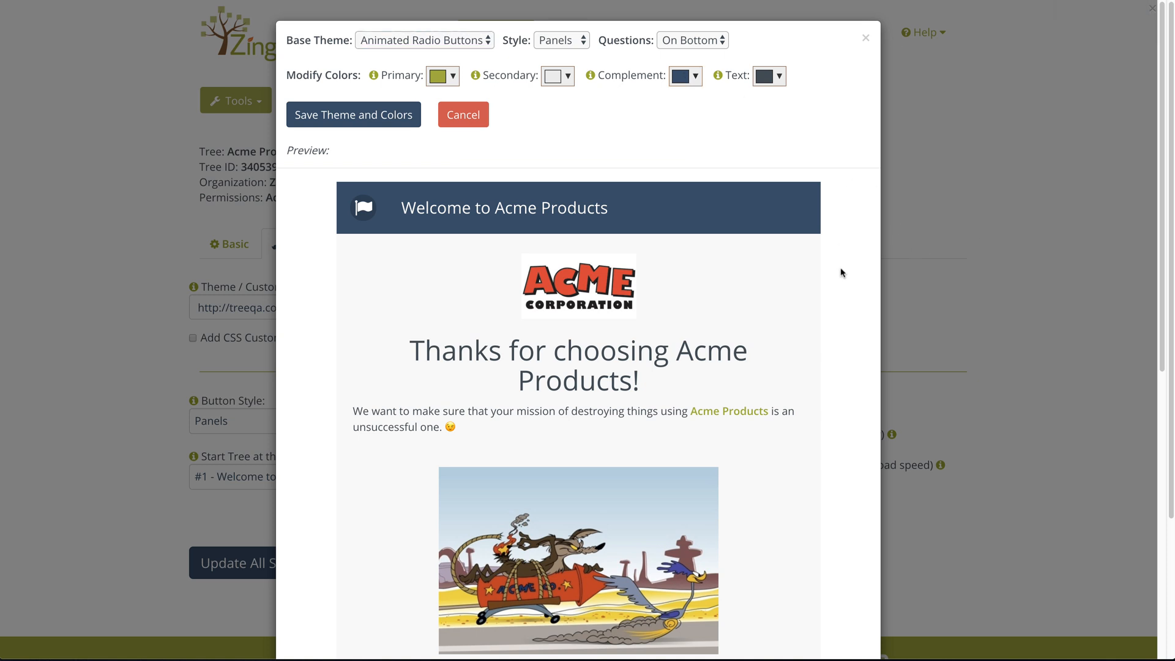
scroll(800, 283, down, 3)
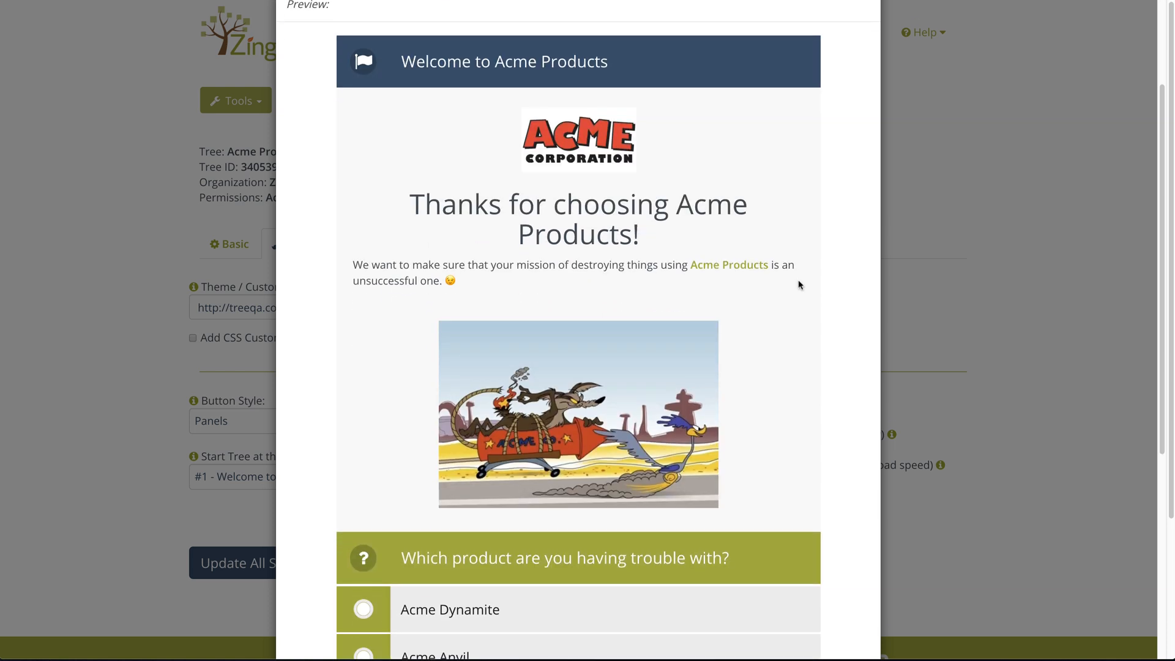
scroll(800, 283, up, 3)
click(451, 53)
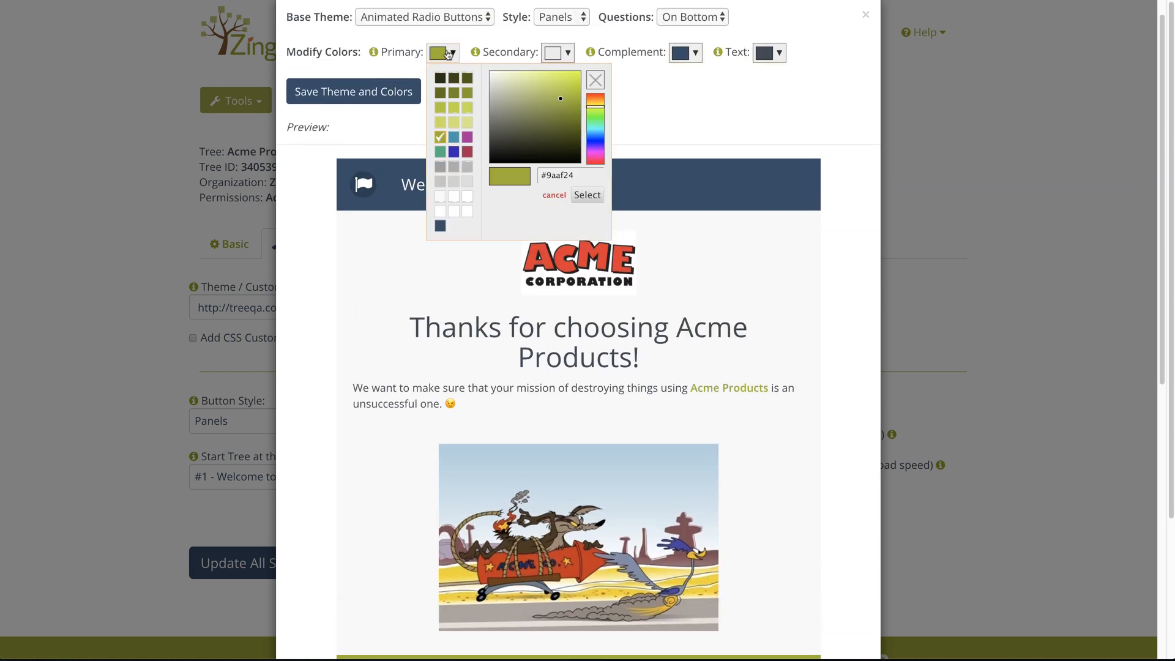
double_click(562, 176)
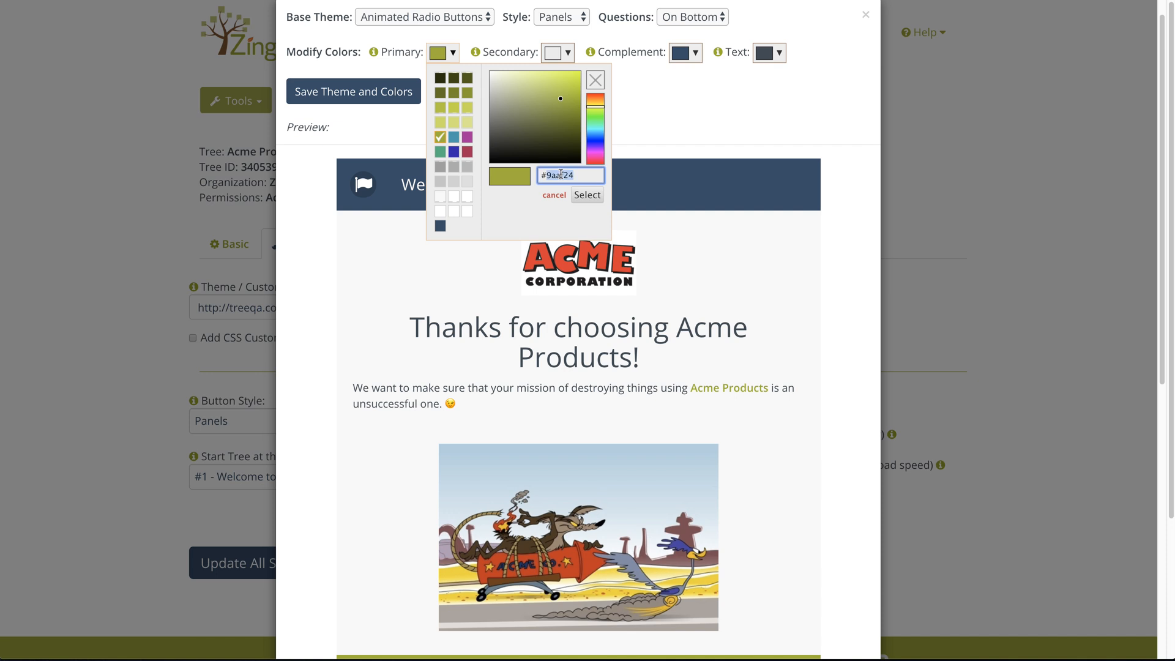
right_click(561, 175)
click(586, 272)
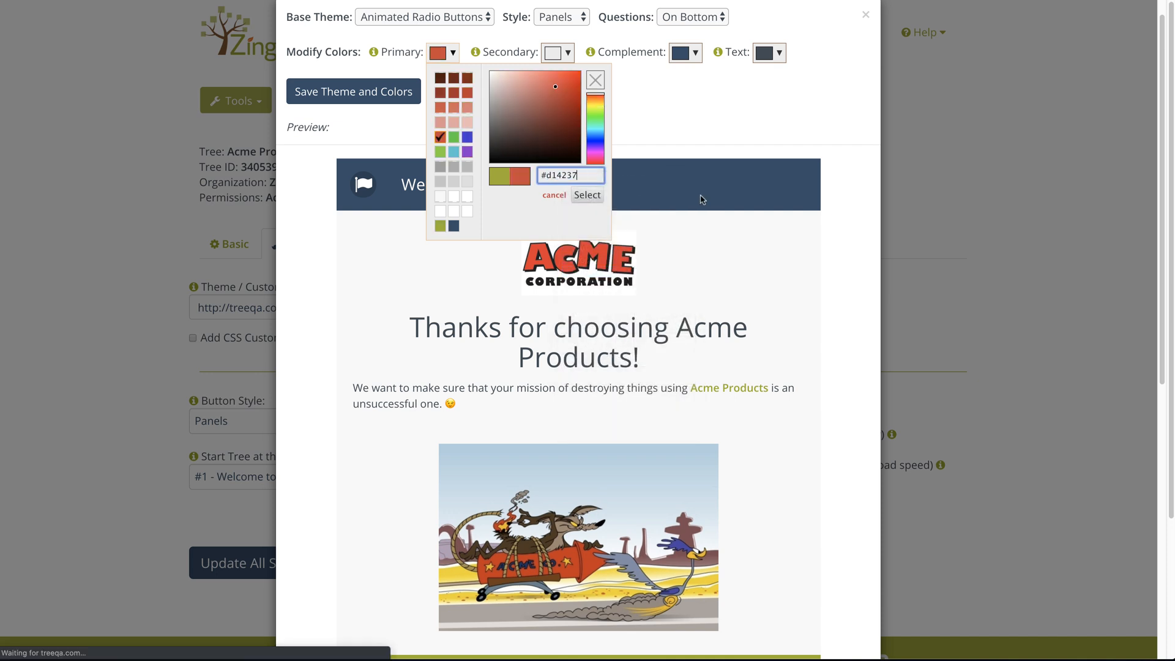
click(586, 194)
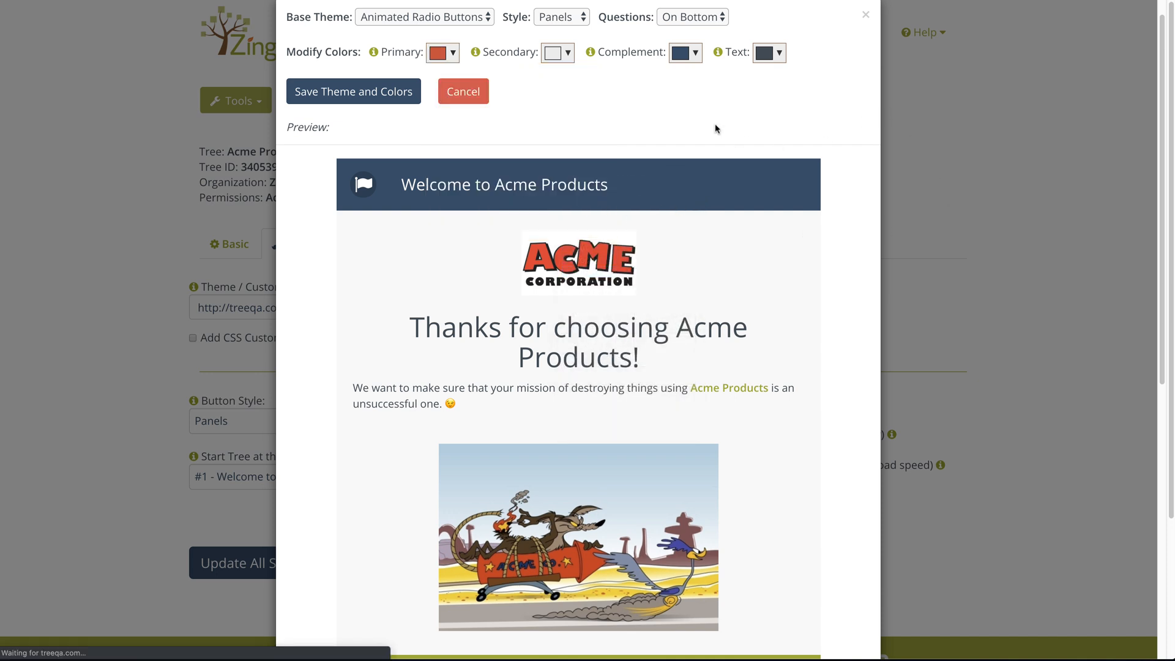
Step: Check the primary color on the question and answers in the preview, and set the complement color to #000000
scroll(822, 417, down, 4)
scroll(823, 417, down, 1)
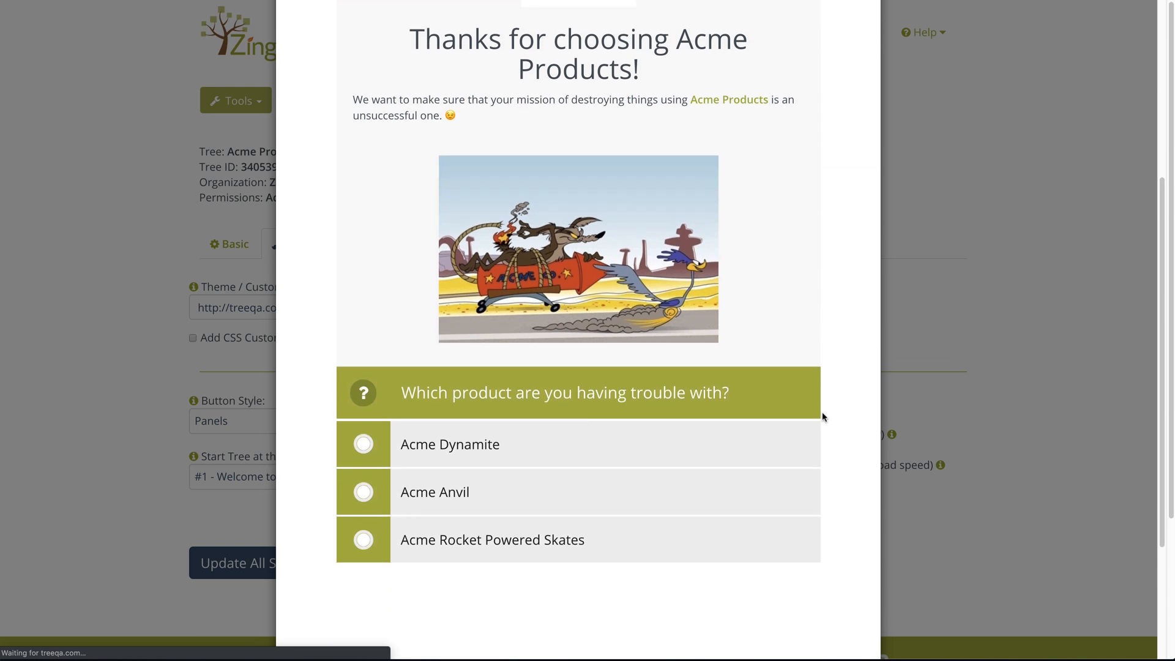
scroll(822, 415, down, 5)
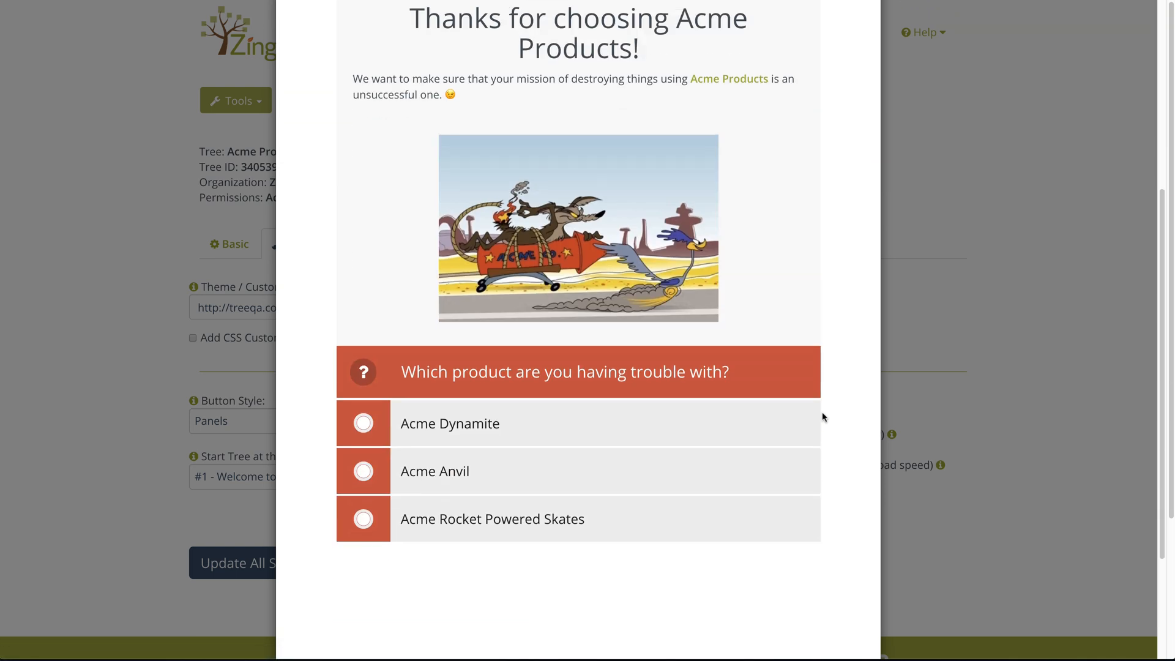
scroll(822, 414, up, 5)
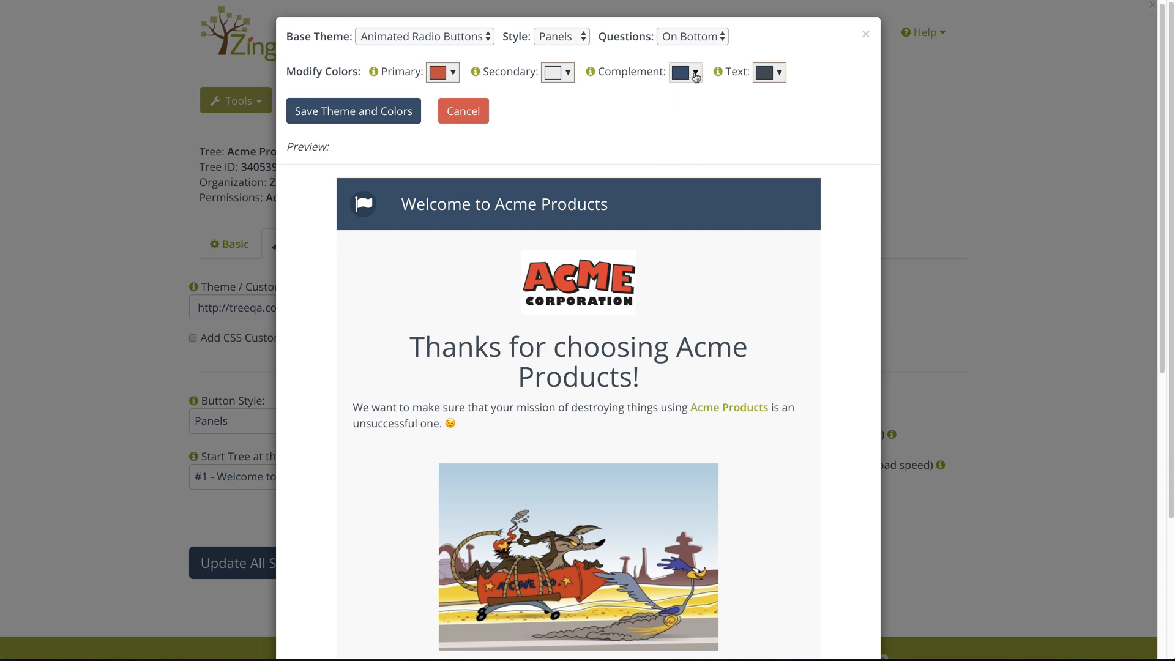
click(696, 76)
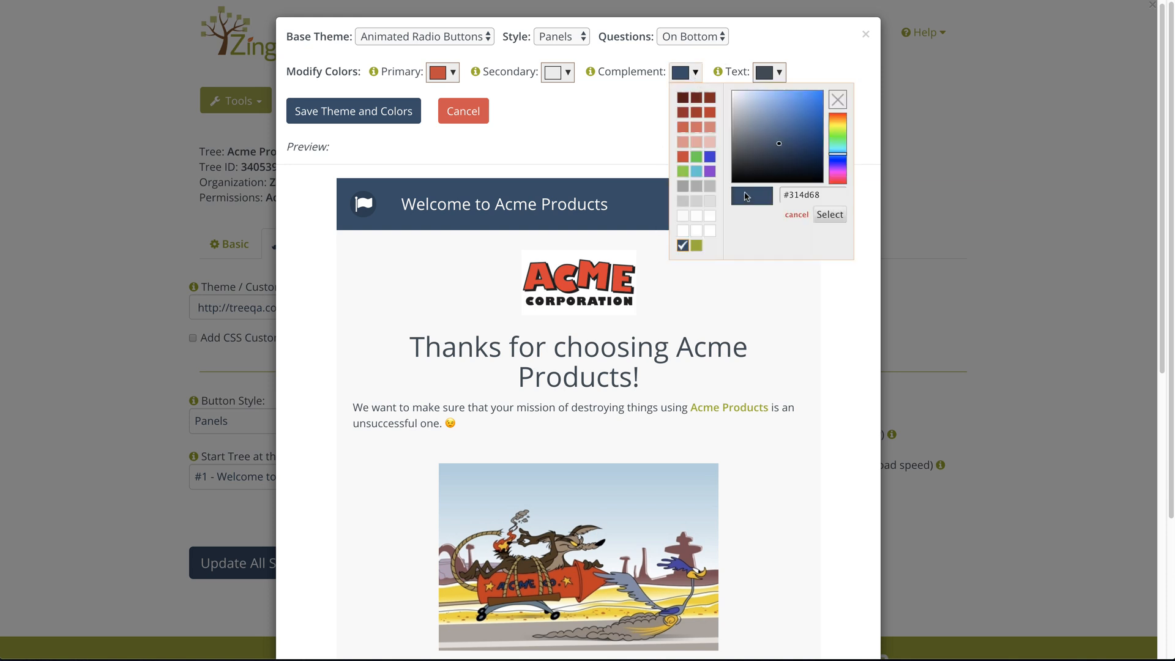
click(779, 146)
drag(780, 147, 735, 182)
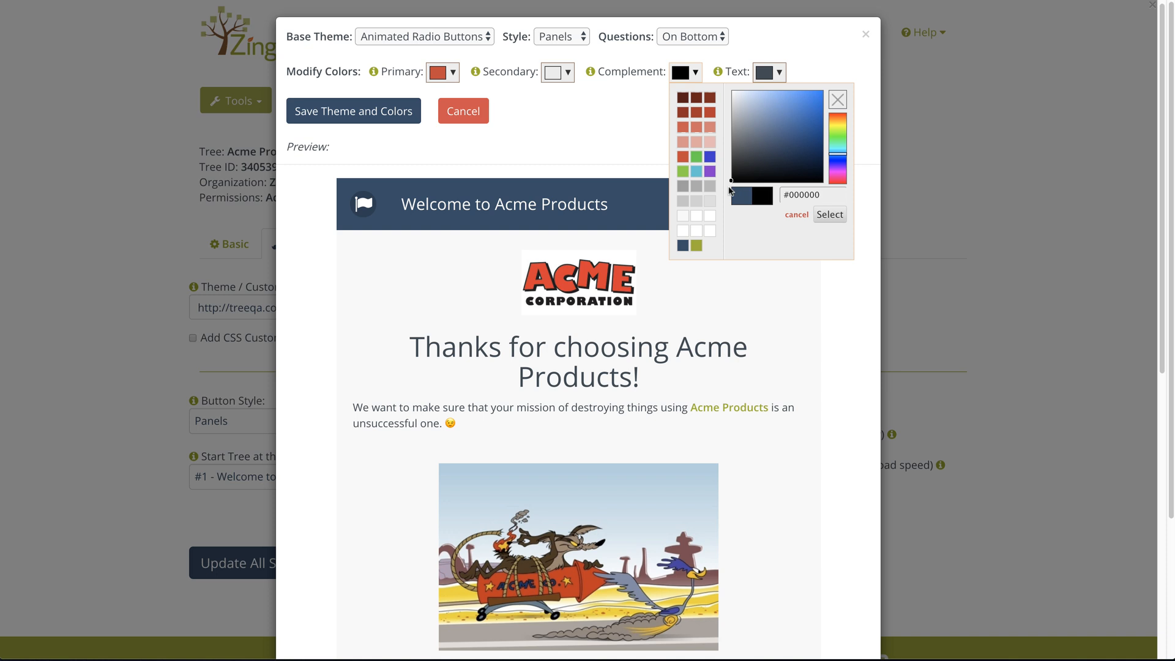
click(830, 215)
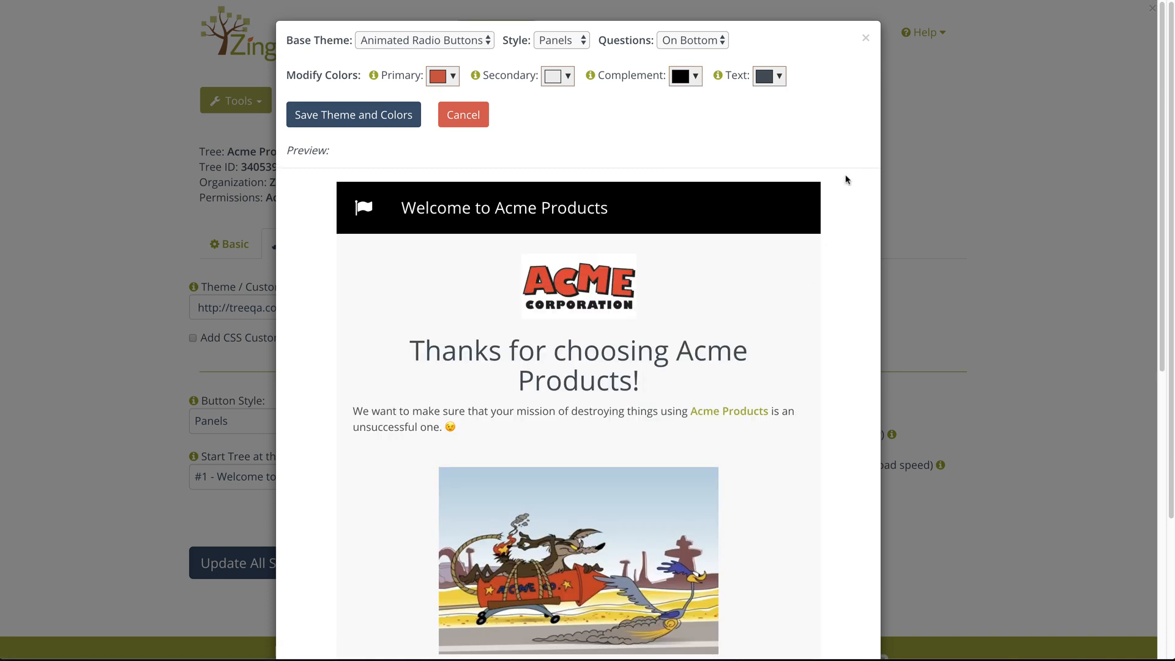
Step: Set the theme's text color to black and confirm the choice
click(783, 78)
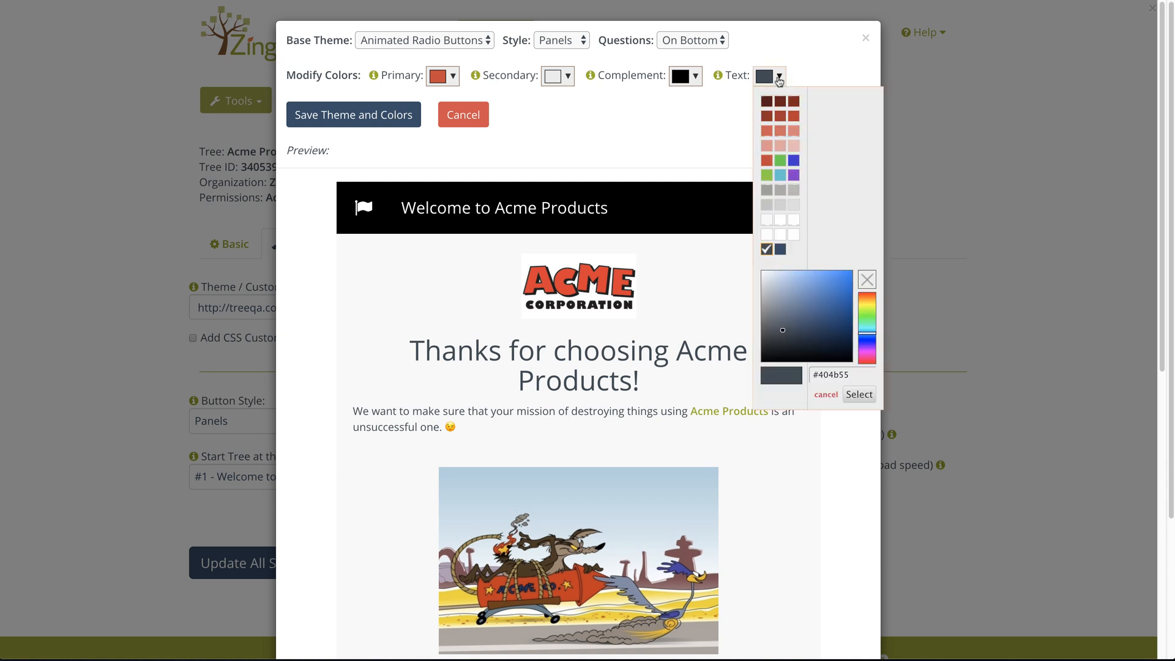
drag(786, 334, 754, 368)
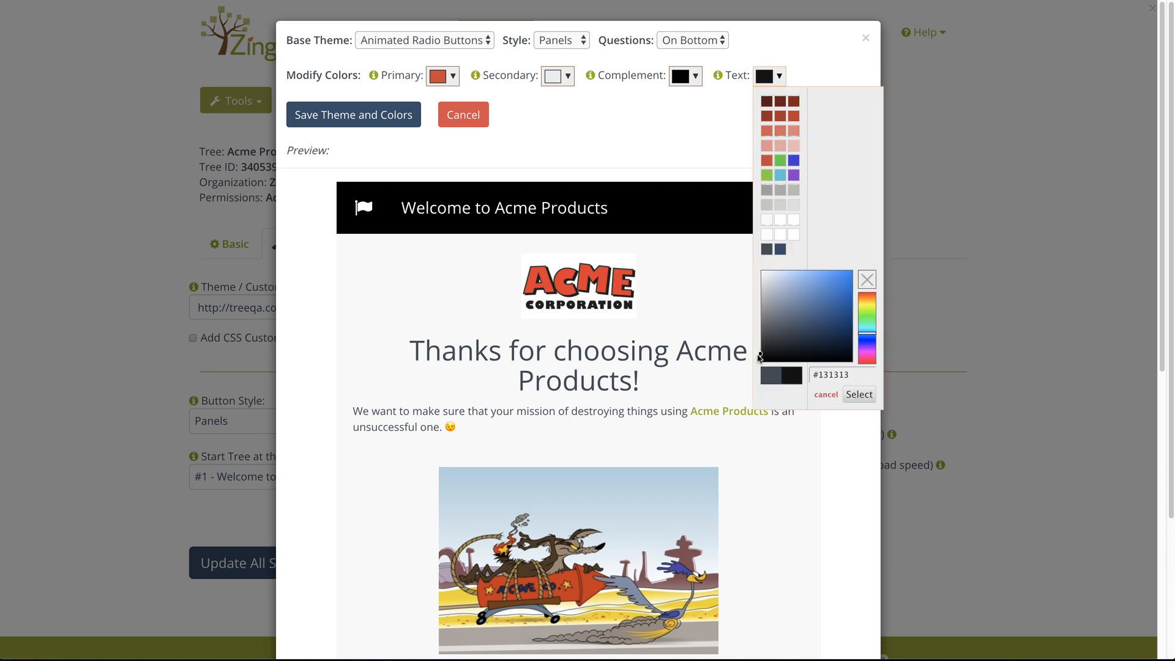
click(859, 395)
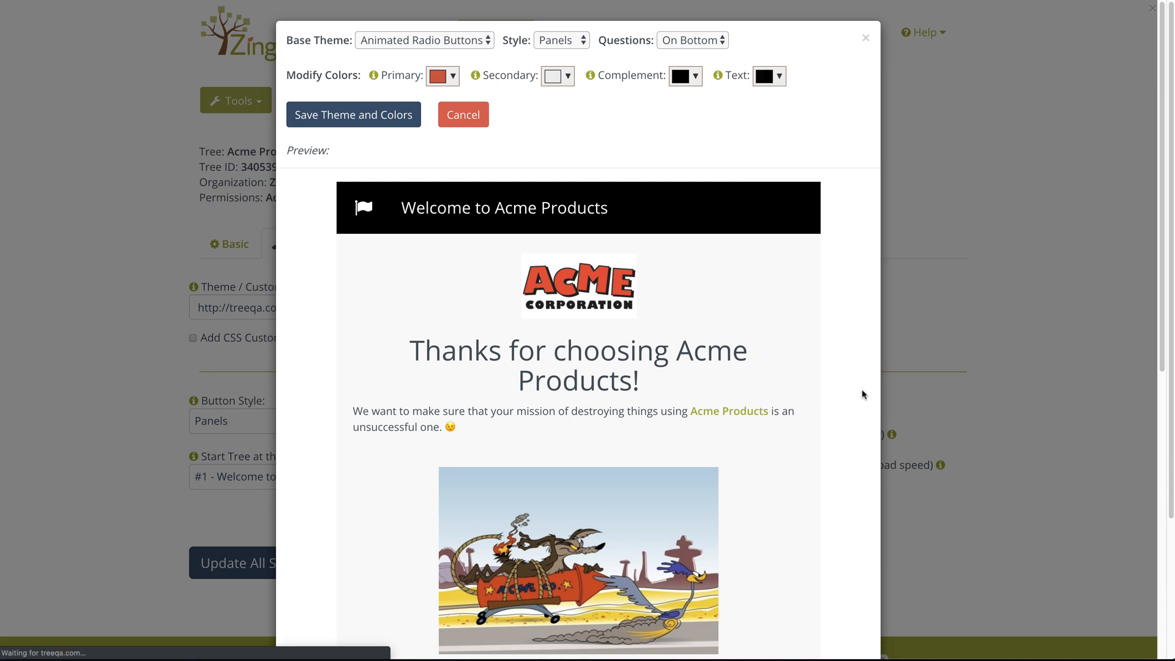
Step: Review the recolored preview, checking the header, heading text, answer options and the Acme Products link
scroll(847, 236, down, 4)
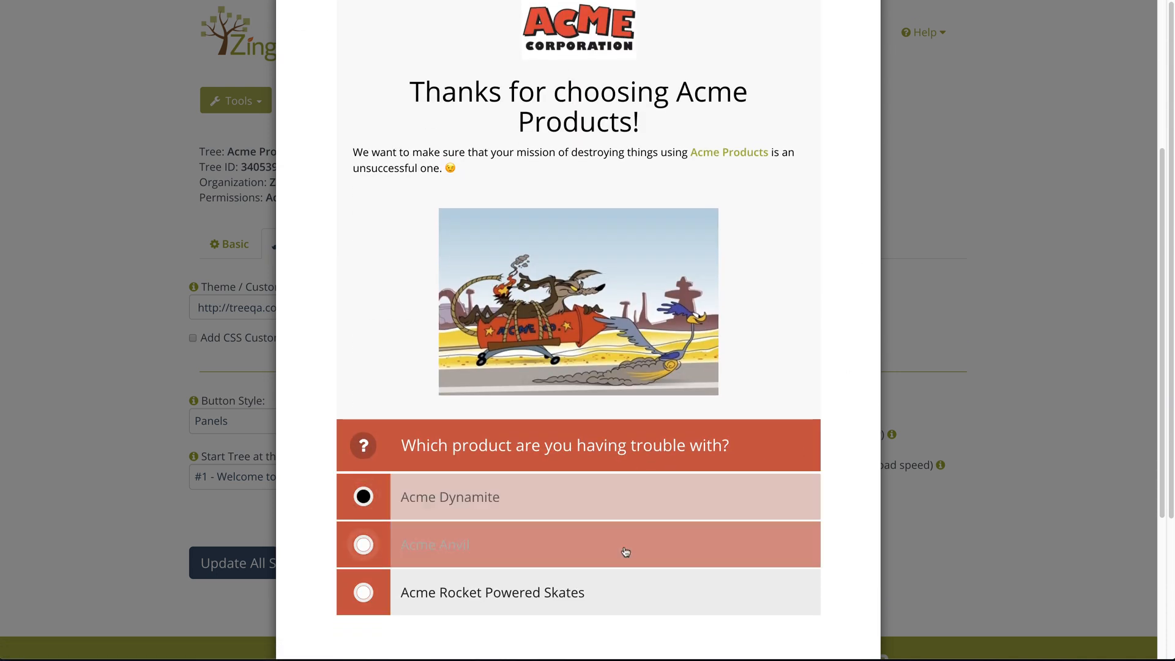
scroll(837, 300, up, 3)
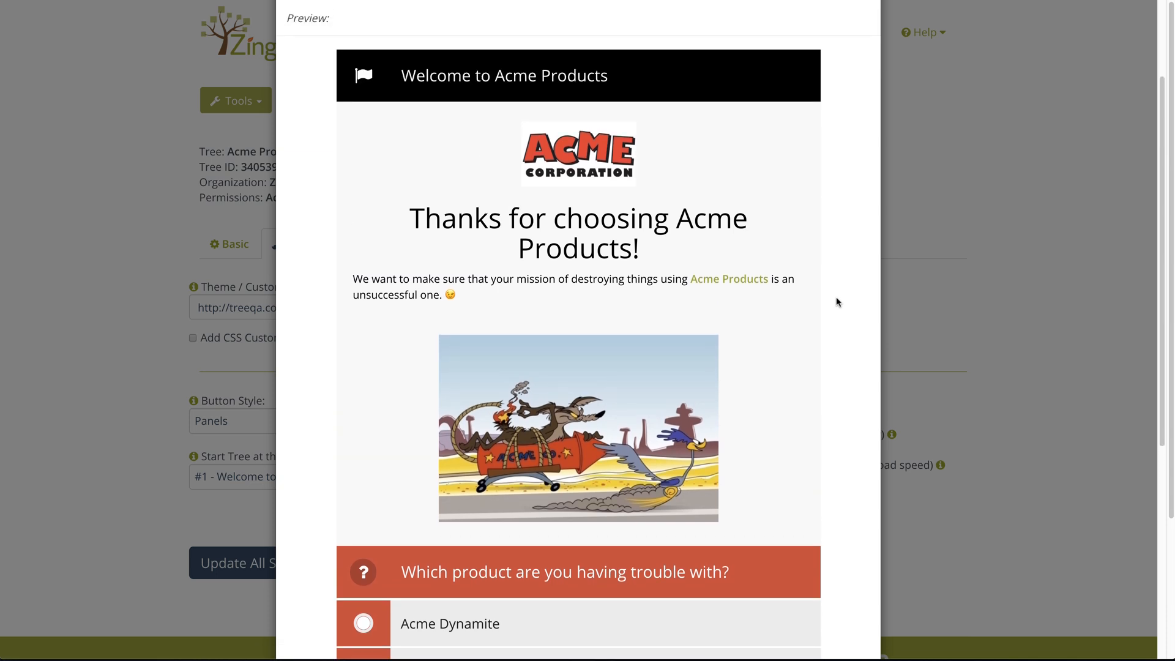
scroll(838, 301, up, 2)
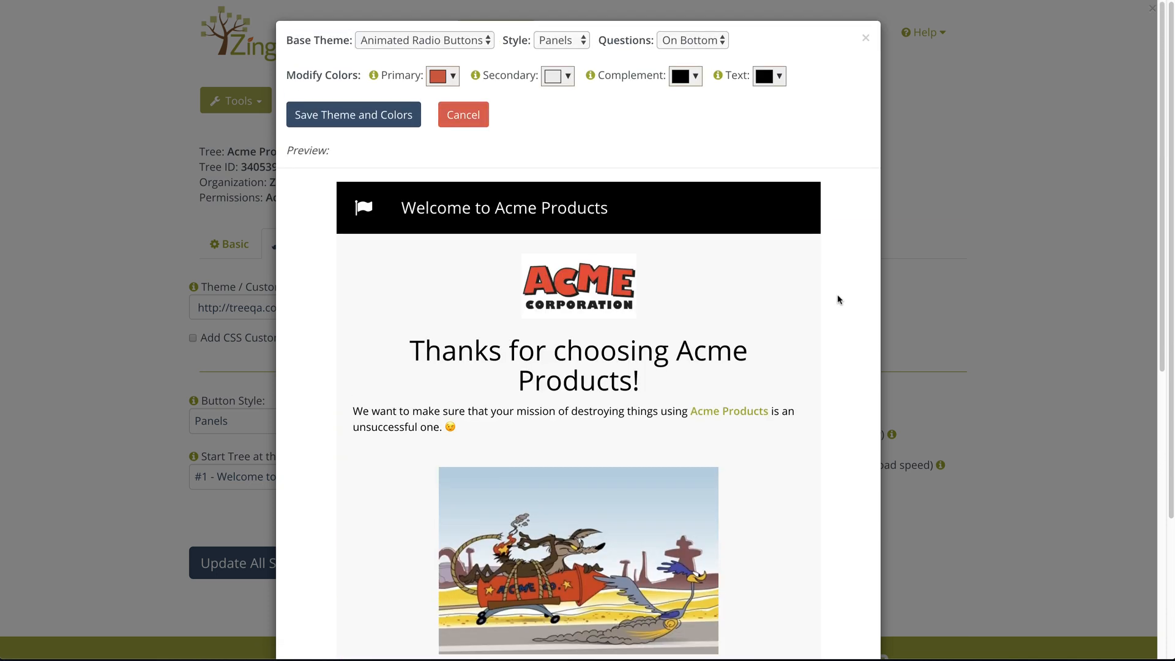
scroll(838, 300, down, 2)
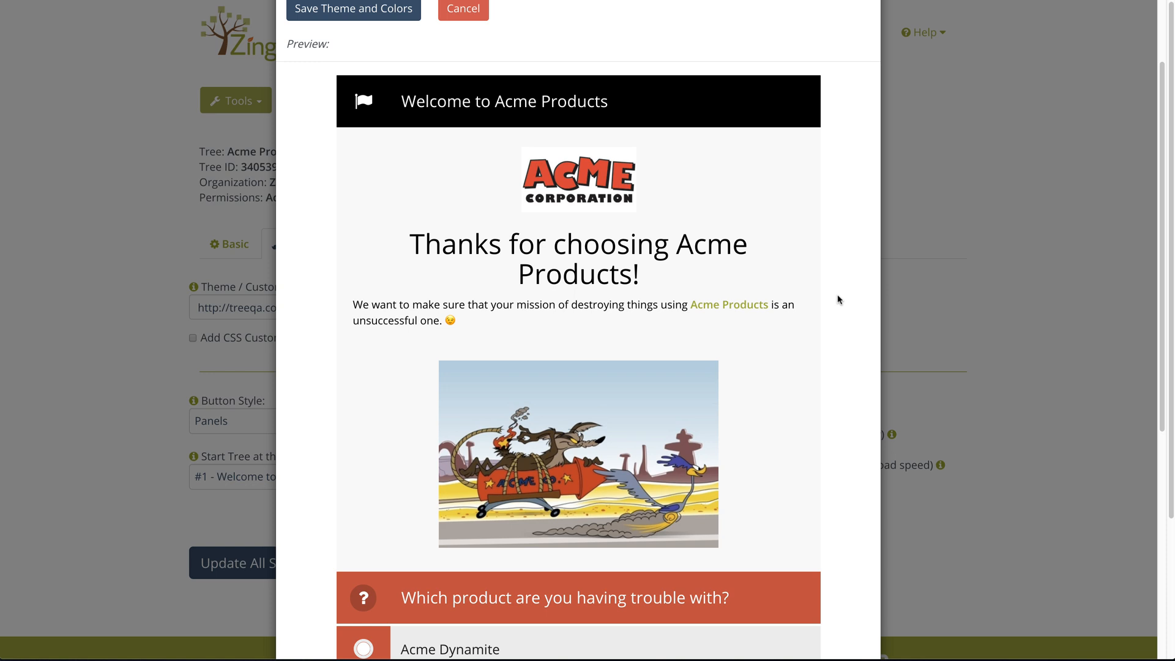
scroll(839, 300, down, 1)
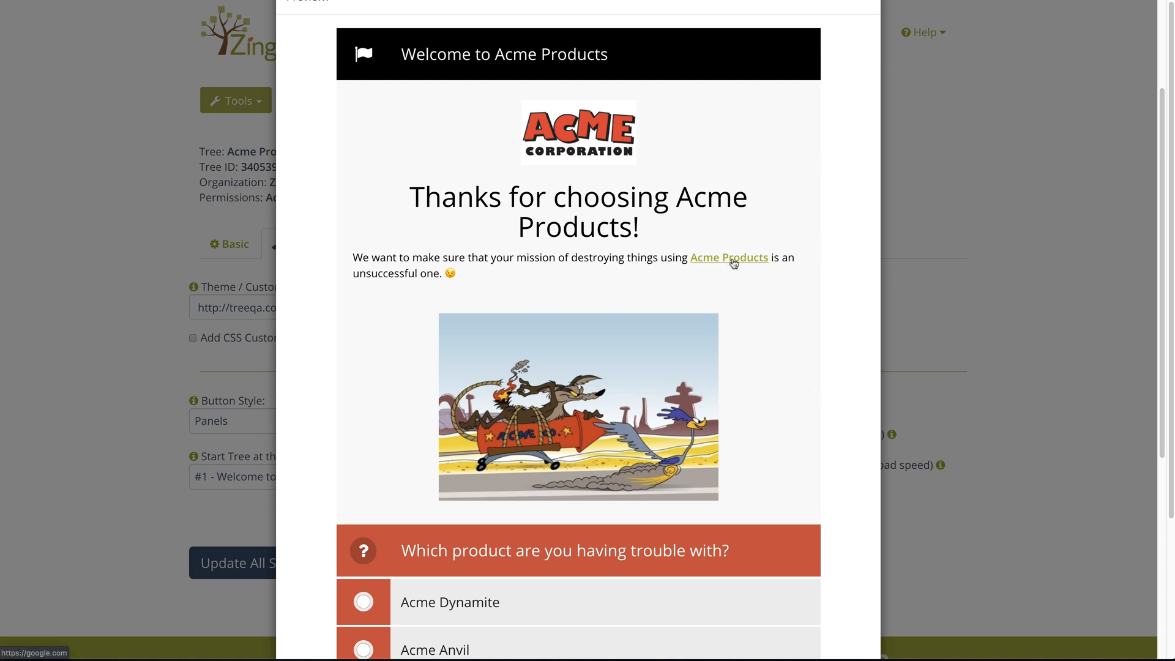
scroll(781, 348, down, 3)
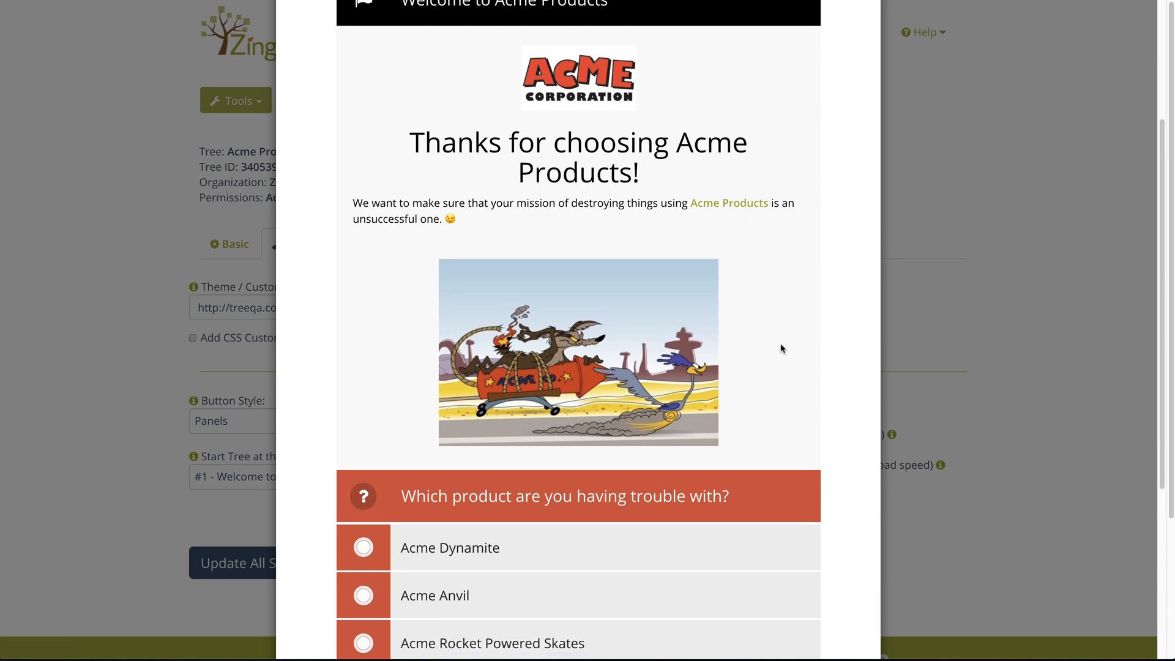
Step: Save the theme and colors after a last look at the preview, and update all settings of the tree
scroll(782, 348, up, 5)
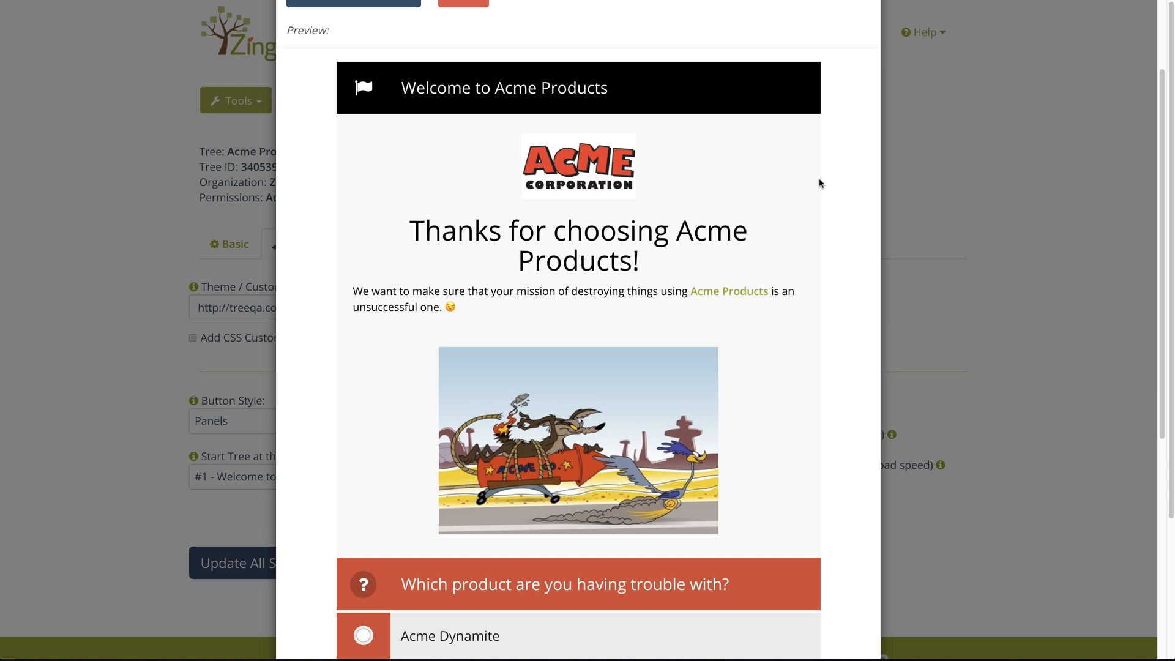
scroll(820, 183, down, 5)
scroll(821, 183, up, 6)
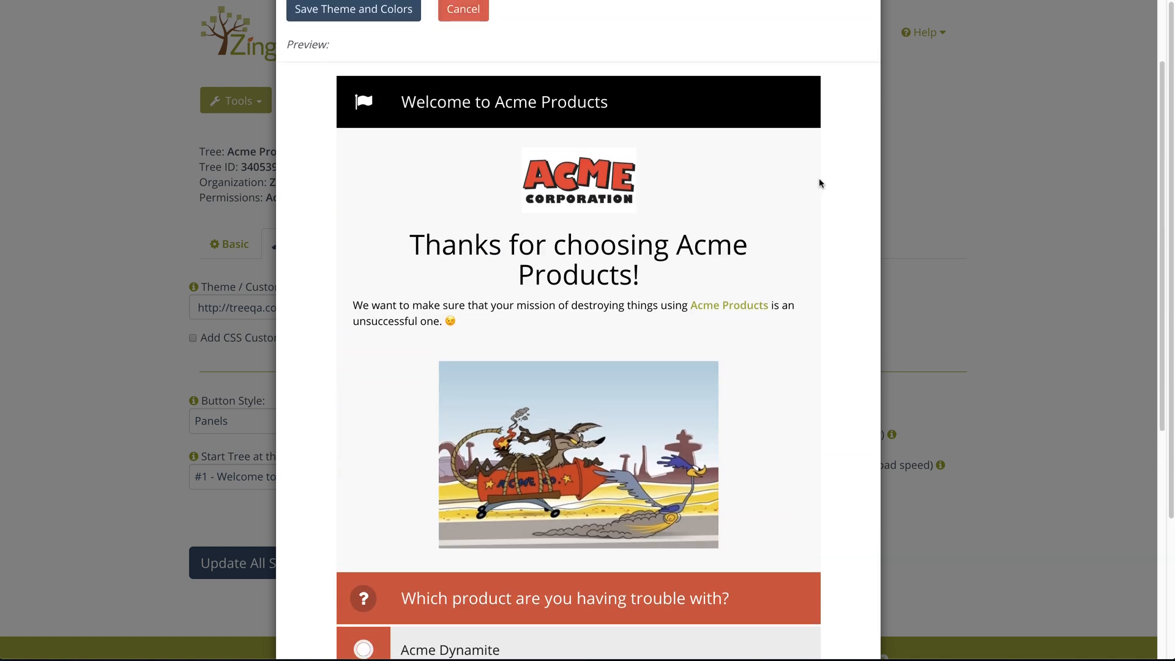
scroll(821, 183, up, 2)
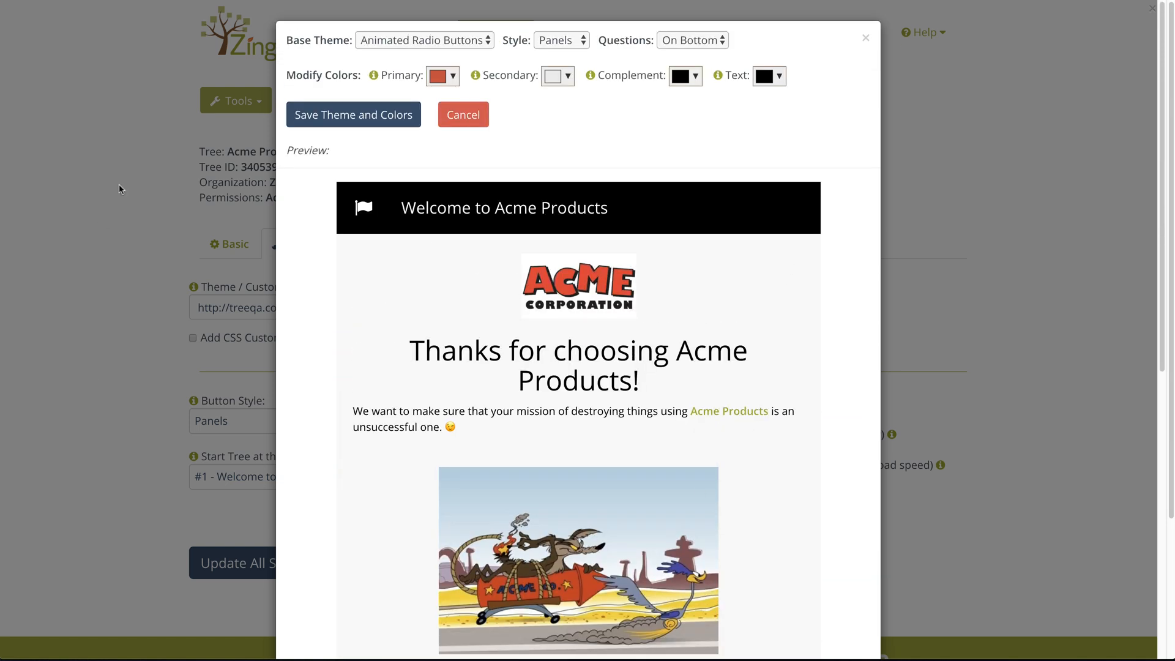
click(346, 117)
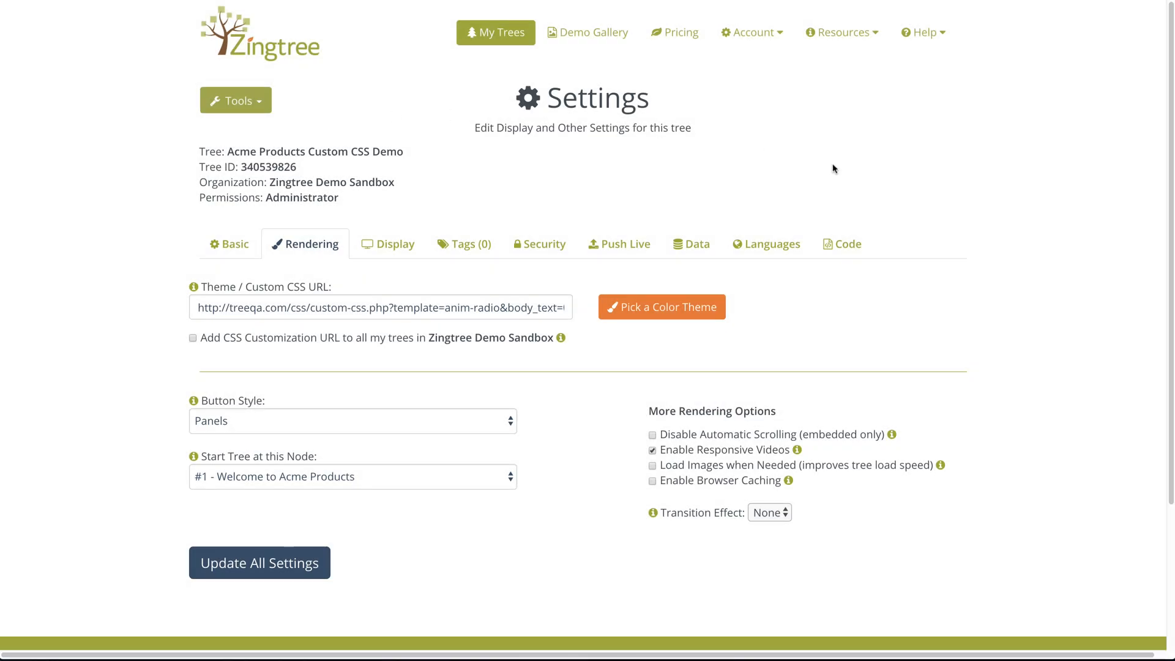
click(273, 565)
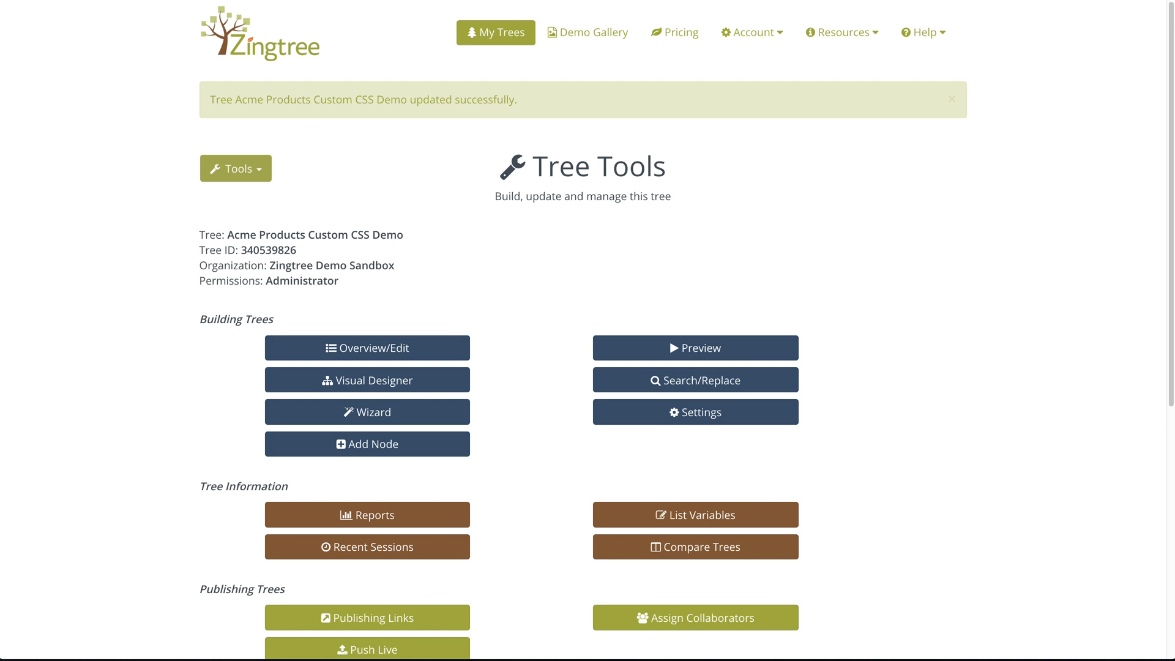
Step: Reopen the tree's rendering settings and examine the Theme / Custom CSS URL
click(781, 422)
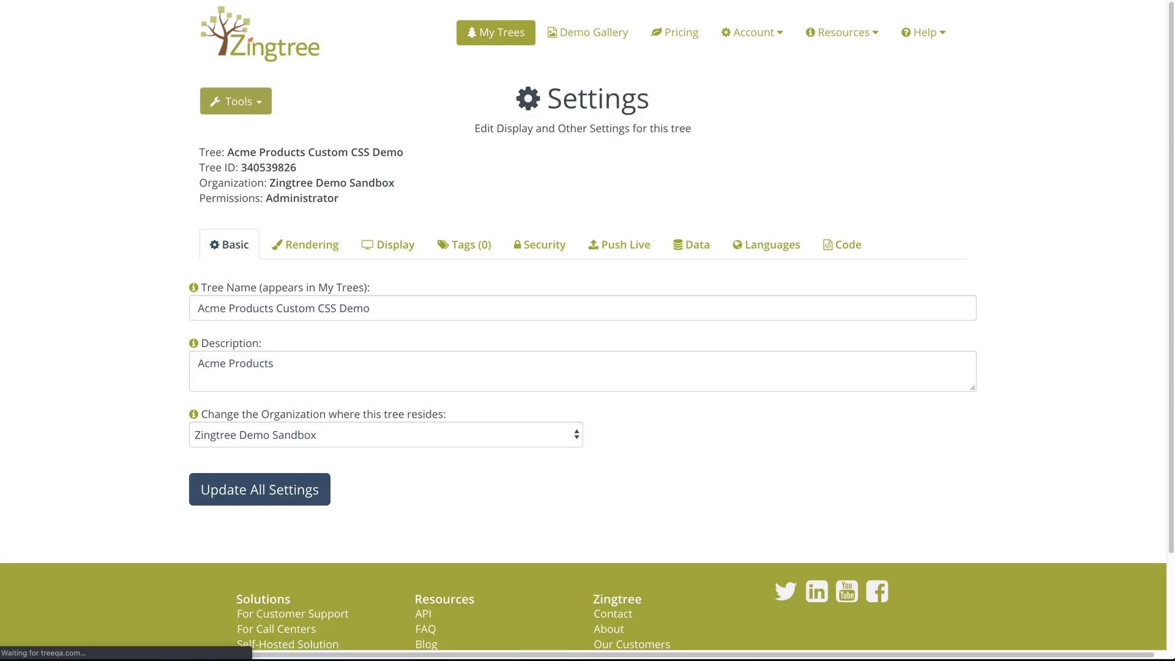
click(310, 244)
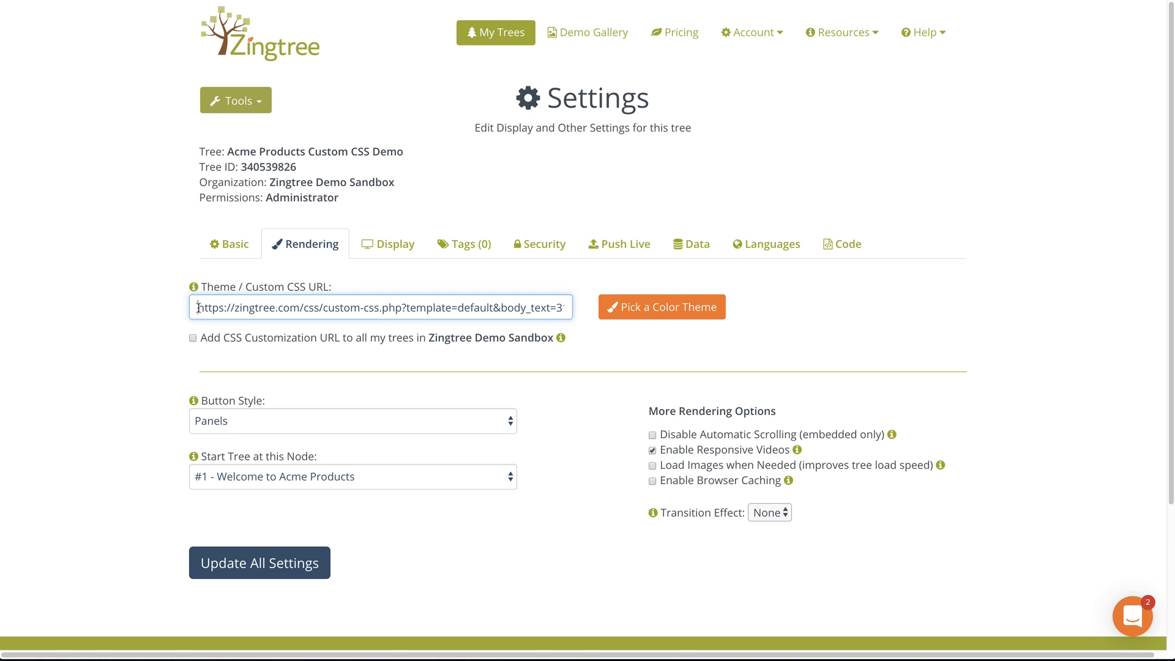
click(139, 306)
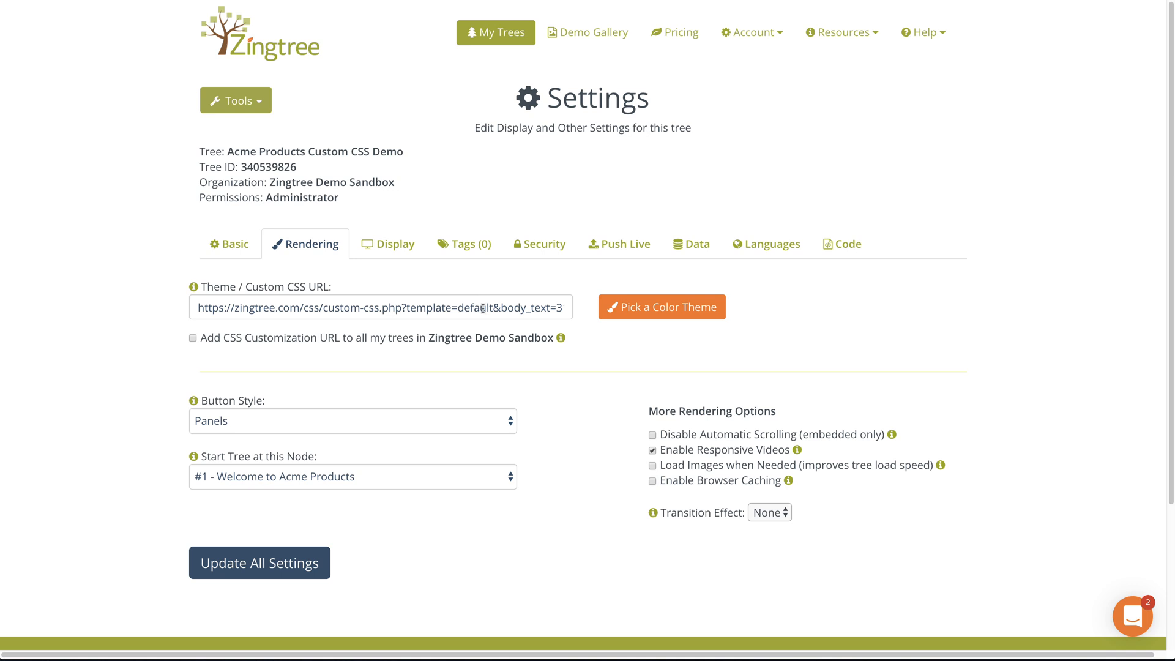
Step: Add opening and closing <style> tags with an empty line between them to the tree's custom CSS/JavaScript code
click(846, 246)
click(252, 370)
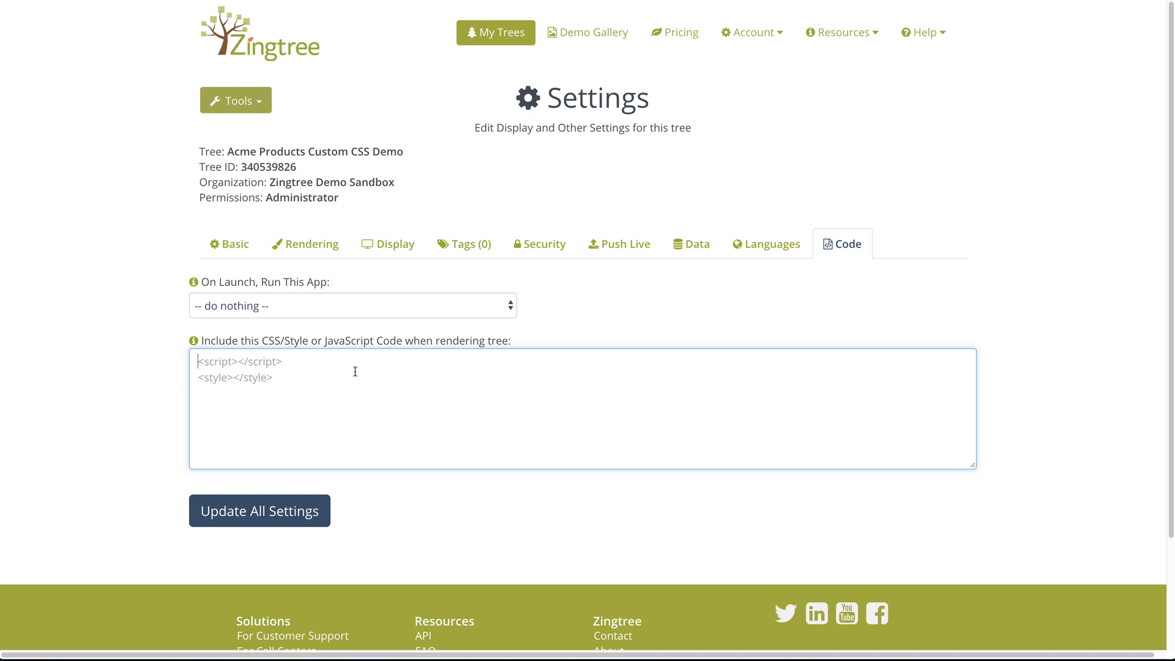
text(<s)
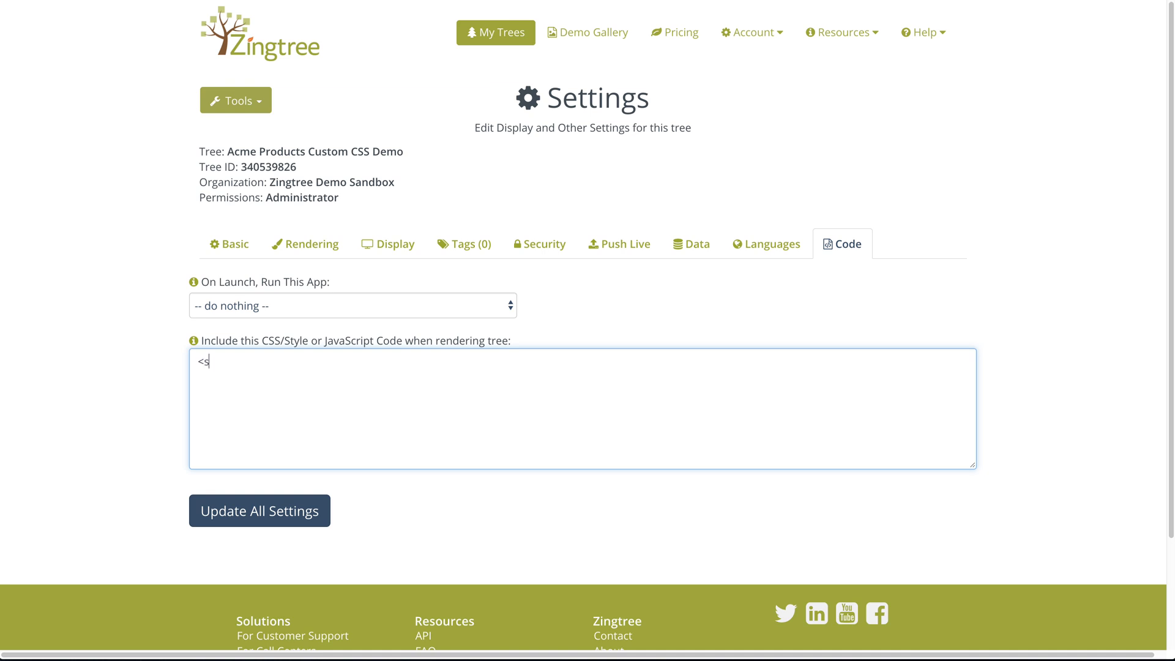
text(tyle>)
key(Return)
text(</style>)
click(206, 375)
Step: Open the tree's Publishing Links page in a new tab and launch the Zingtree-hosted version of the tree
click(262, 103)
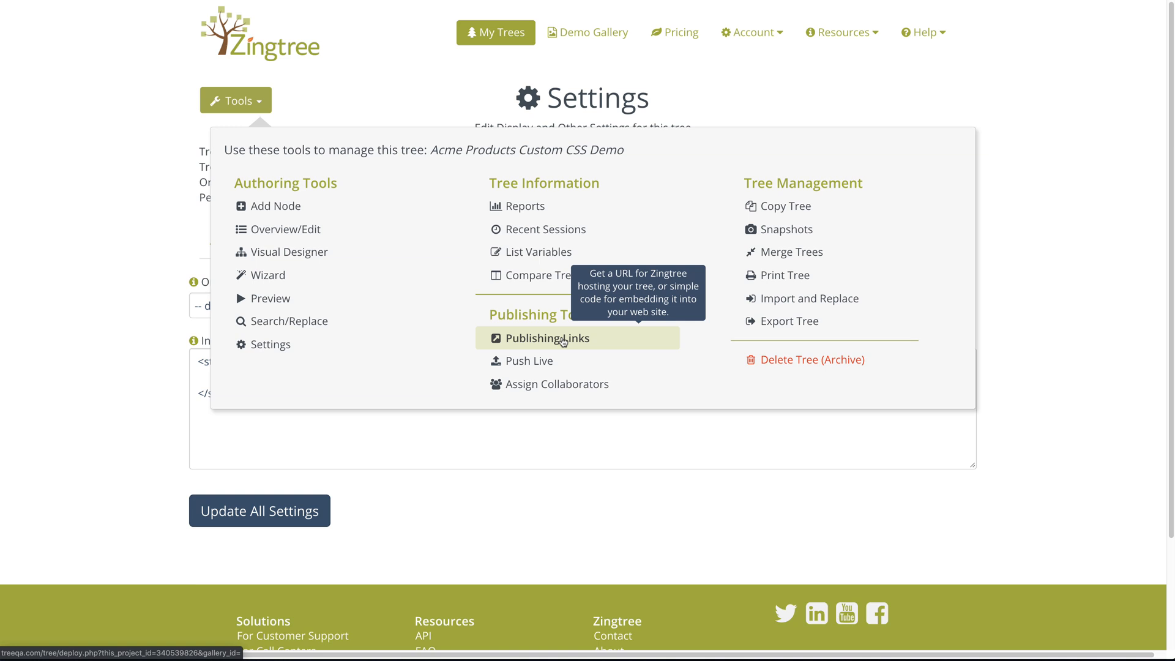
right_click(563, 341)
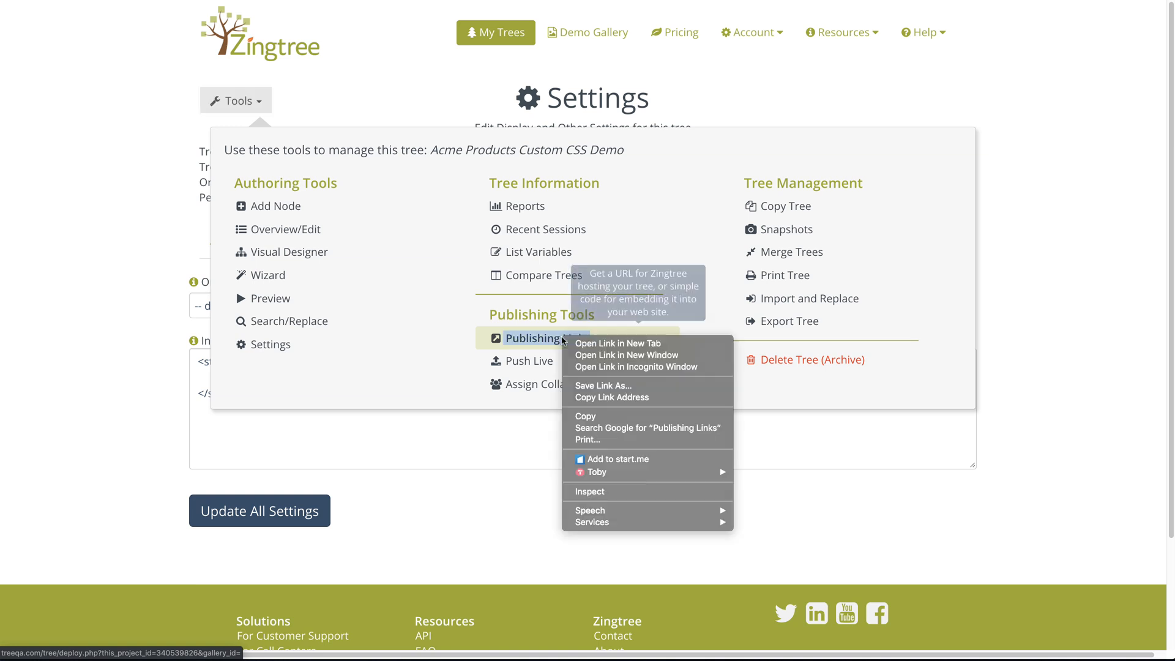
click(598, 347)
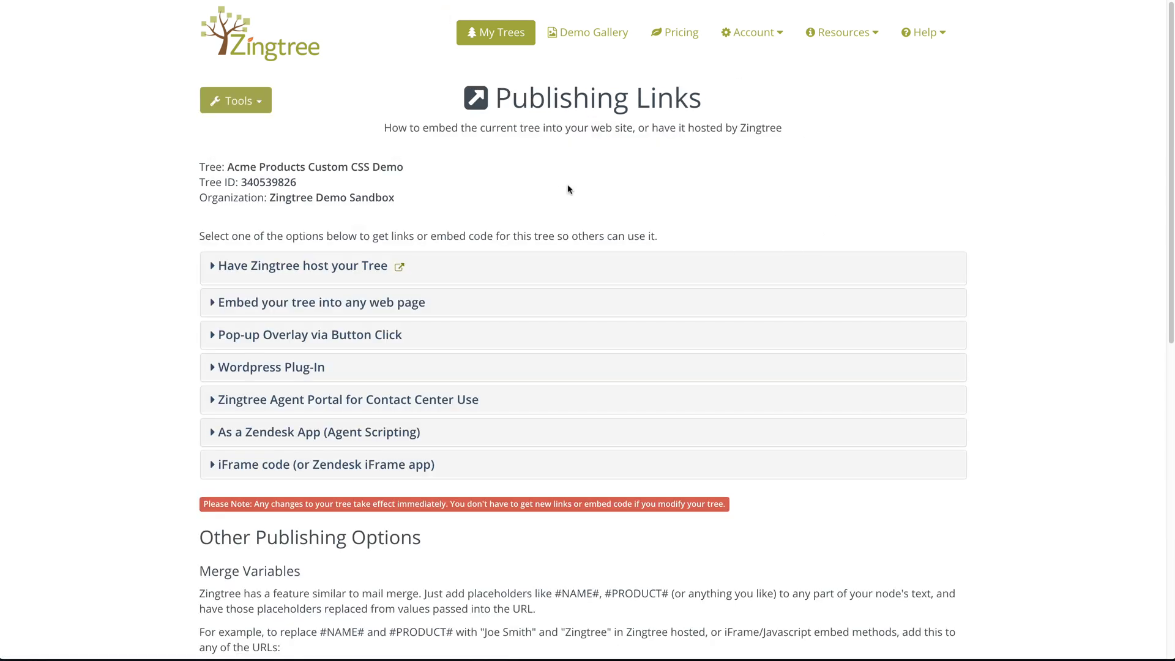
click(400, 269)
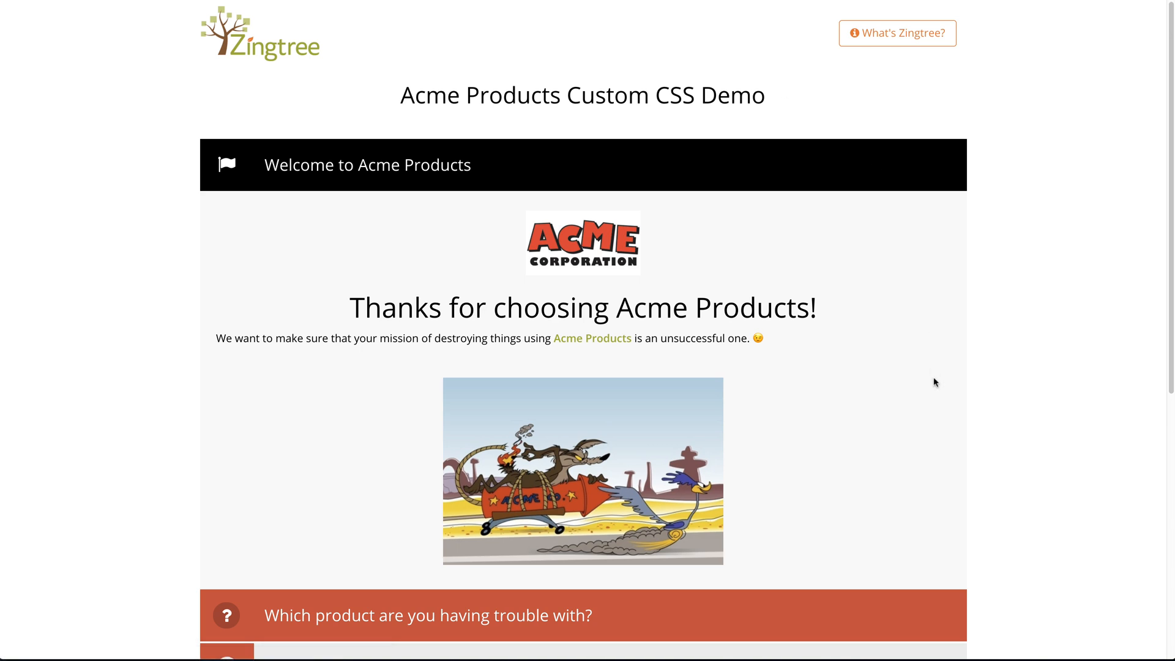
Step: Review the hosted tree, checking the header, welcome content, question bar and answer options
scroll(935, 382, down, 1)
scroll(935, 382, down, 2)
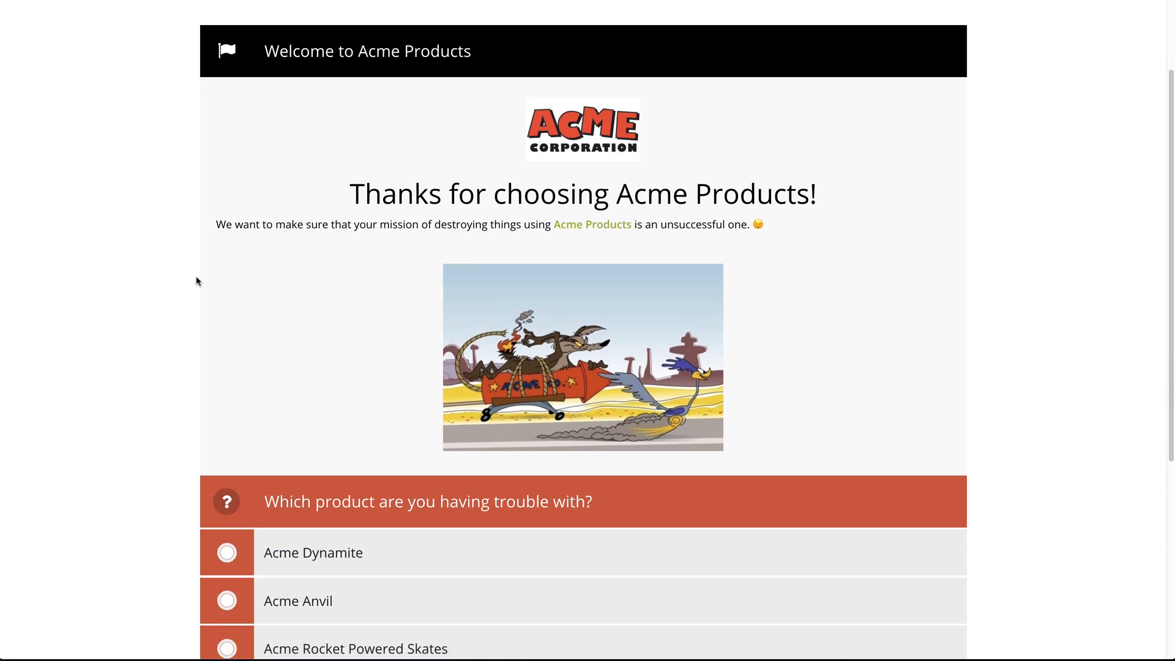
scroll(776, 391, down, 2)
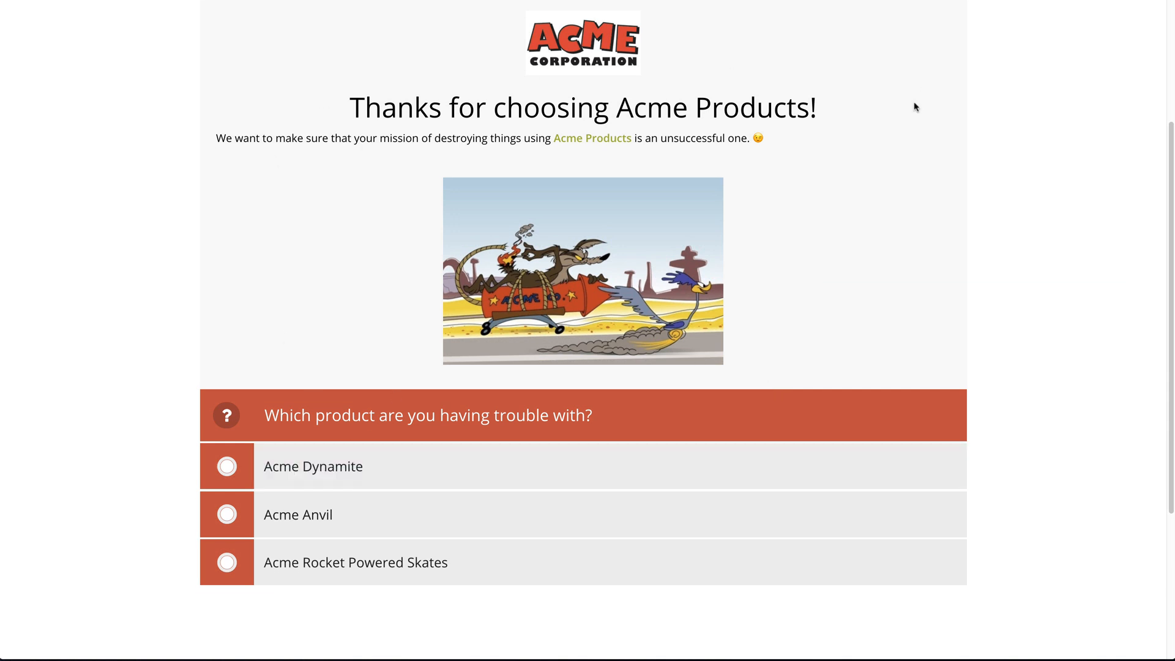
scroll(368, 316, up, 2)
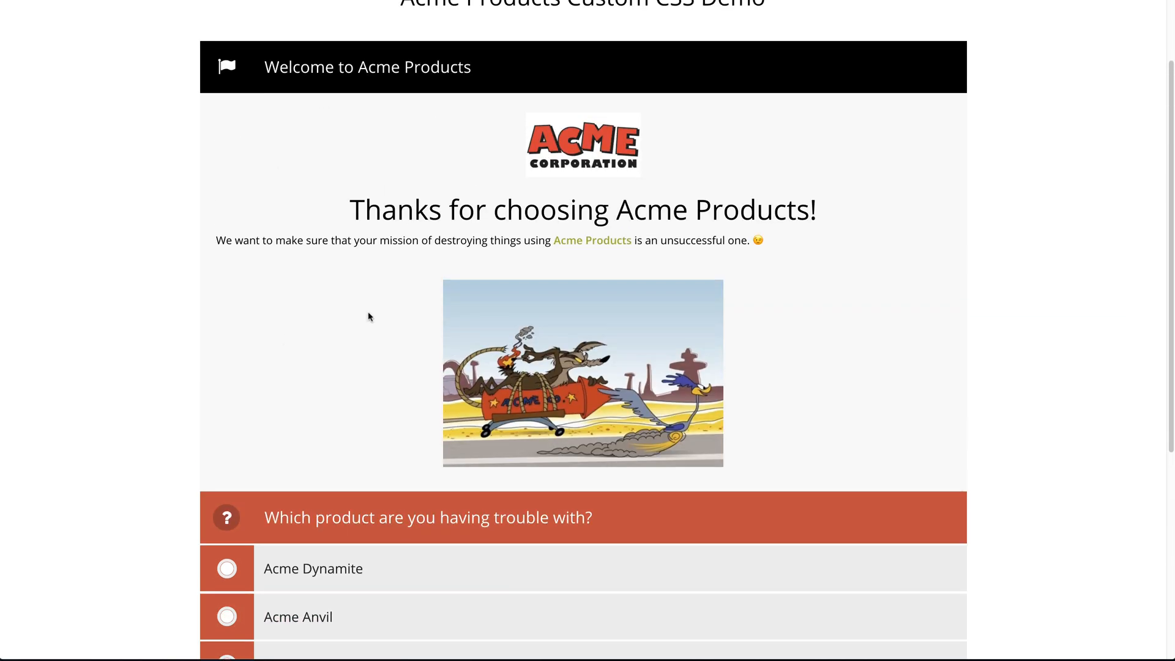
scroll(369, 316, down, 2)
scroll(369, 316, up, 1)
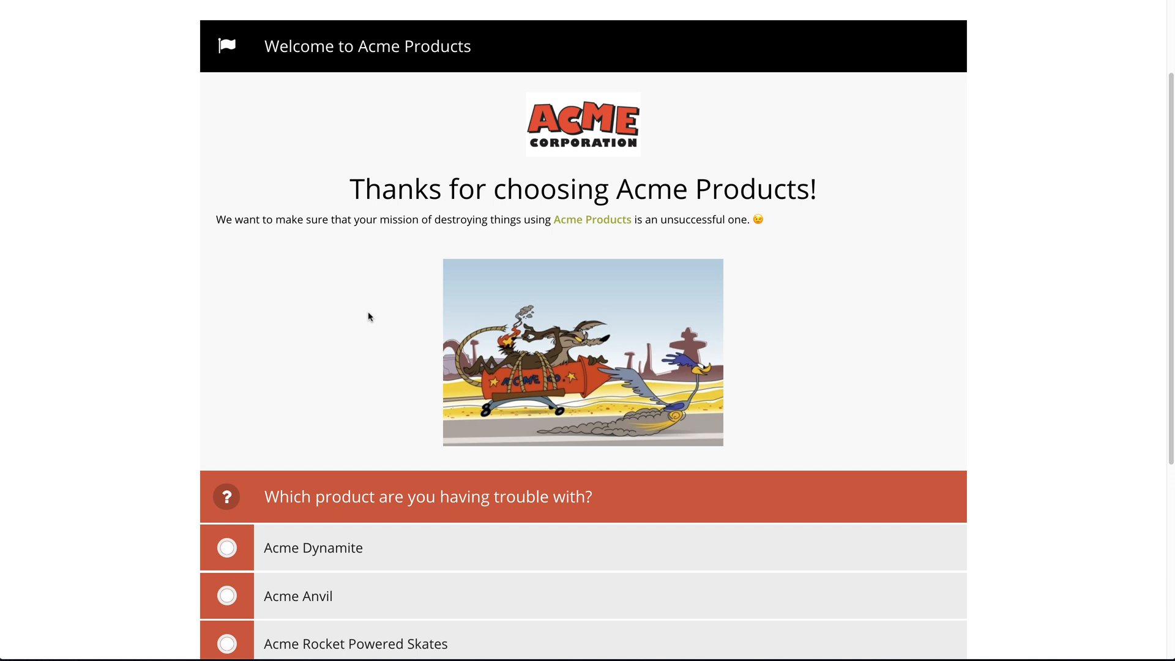
scroll(369, 316, down, 1)
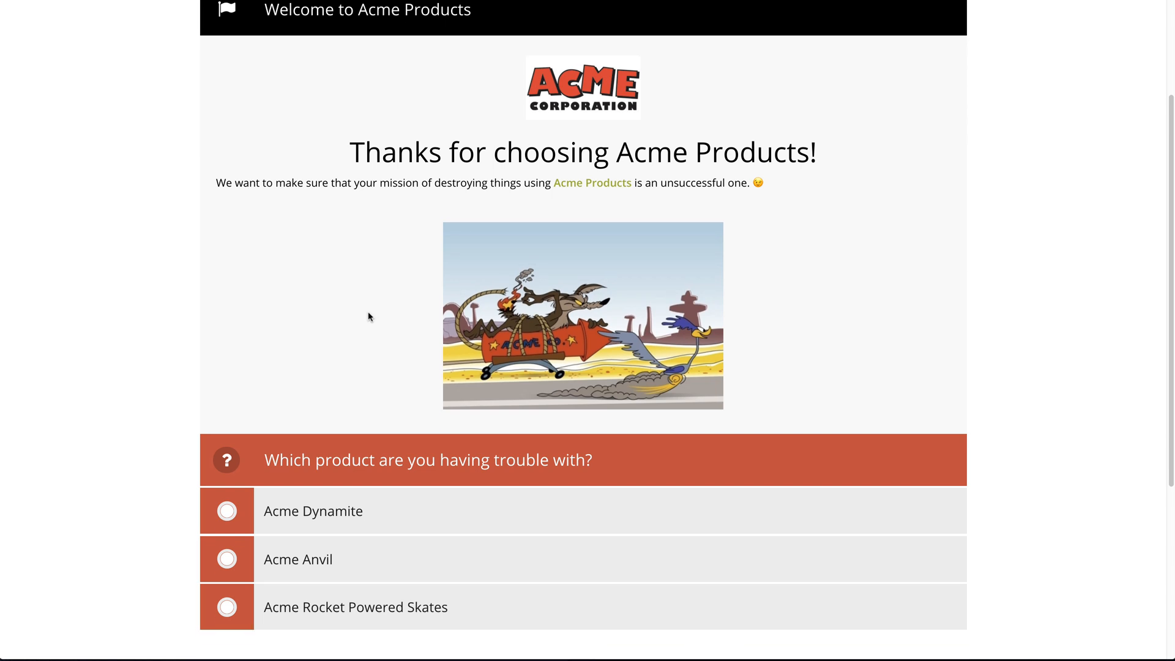
scroll(893, 184, up, 2)
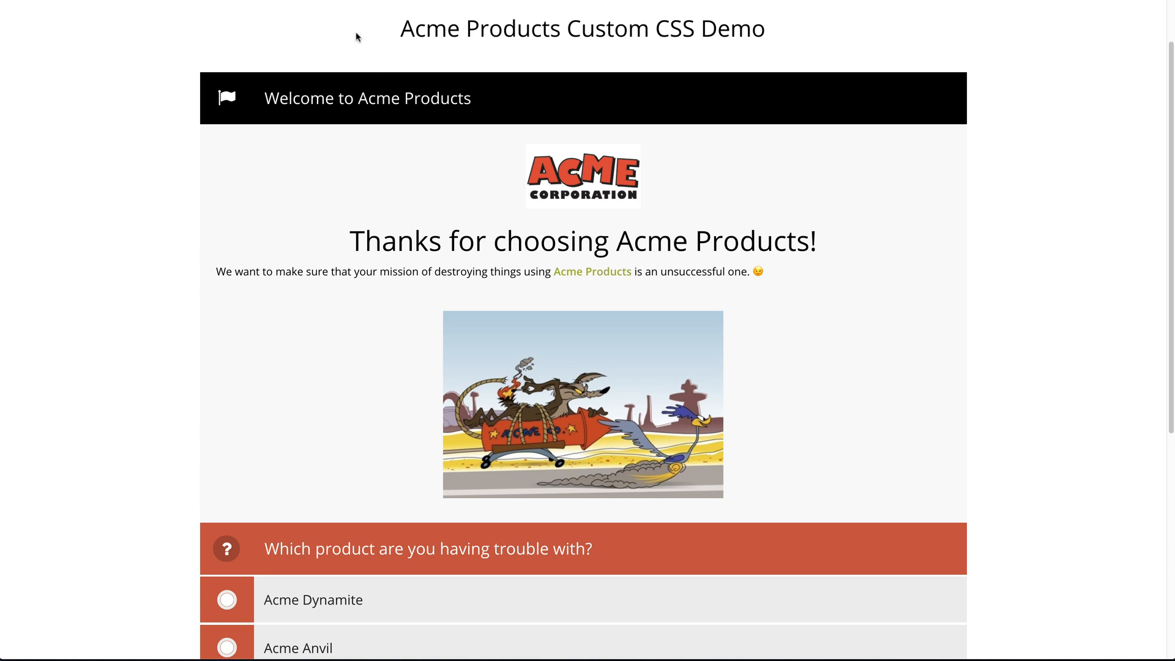
Step: Return to the tree's code settings and place the cursor on the empty line between the style tags
click(269, 1)
click(328, 431)
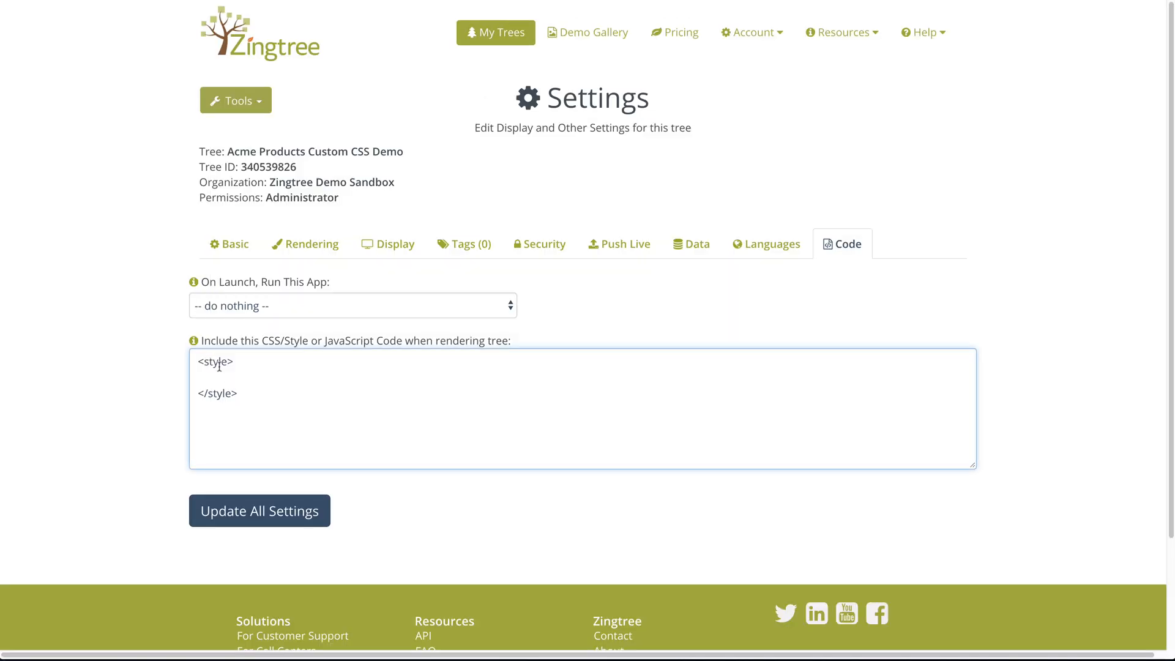
click(219, 373)
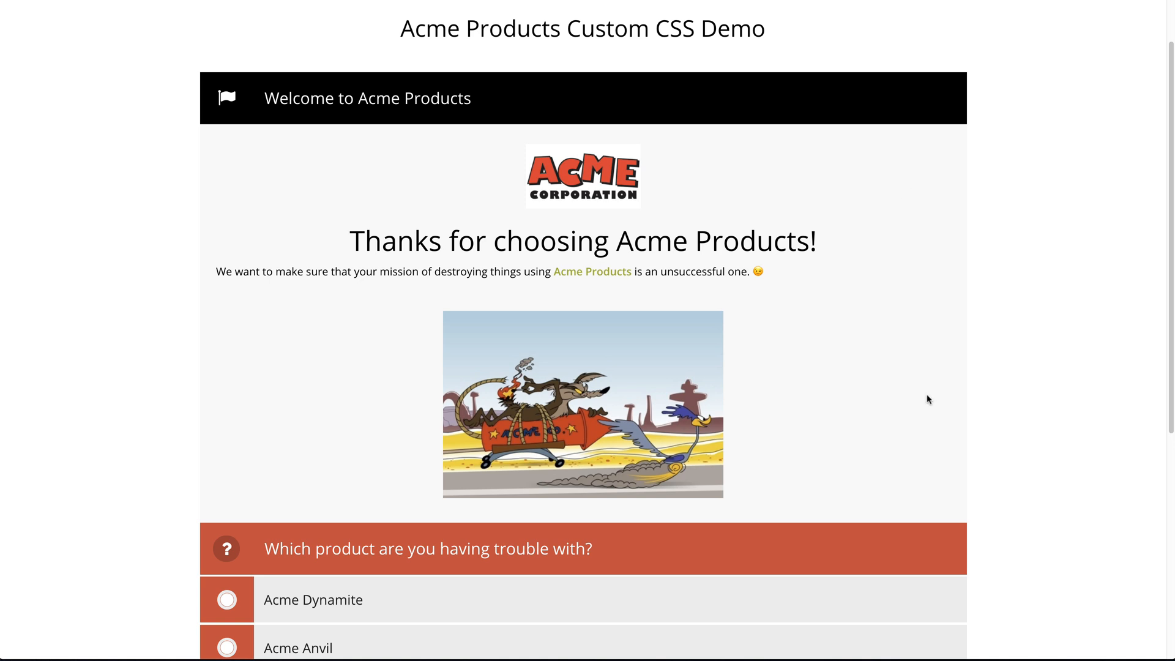
Step: Inspect the hosted tree's content area and select its div with the classes panel-body and panels-node-content
right_click(845, 334)
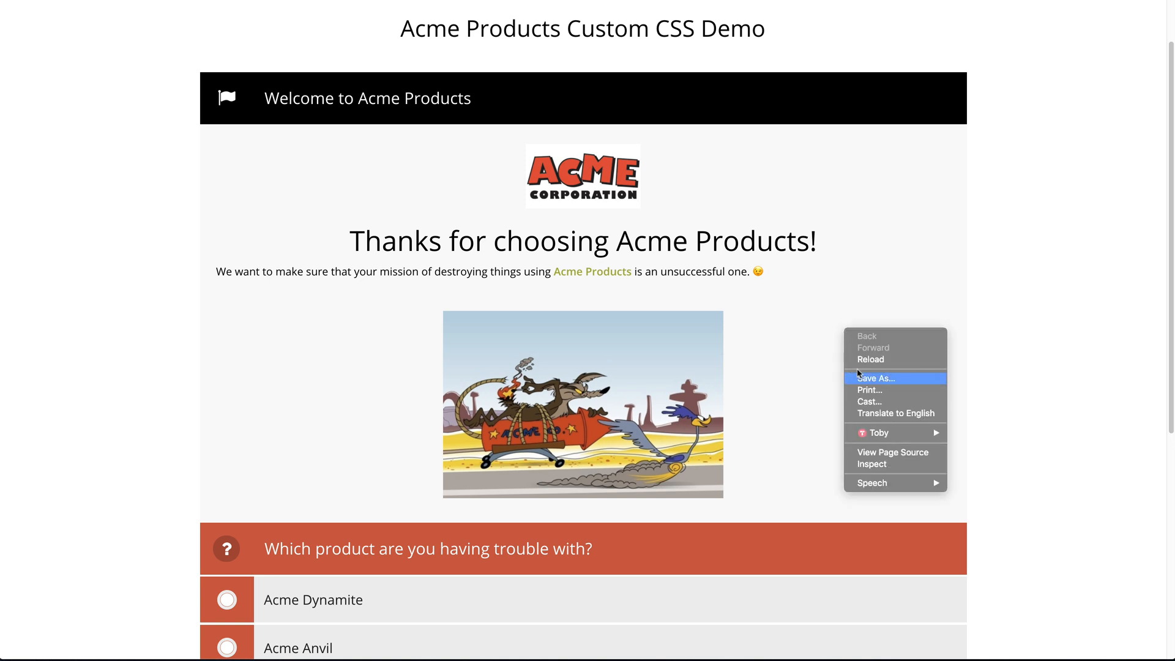
click(896, 465)
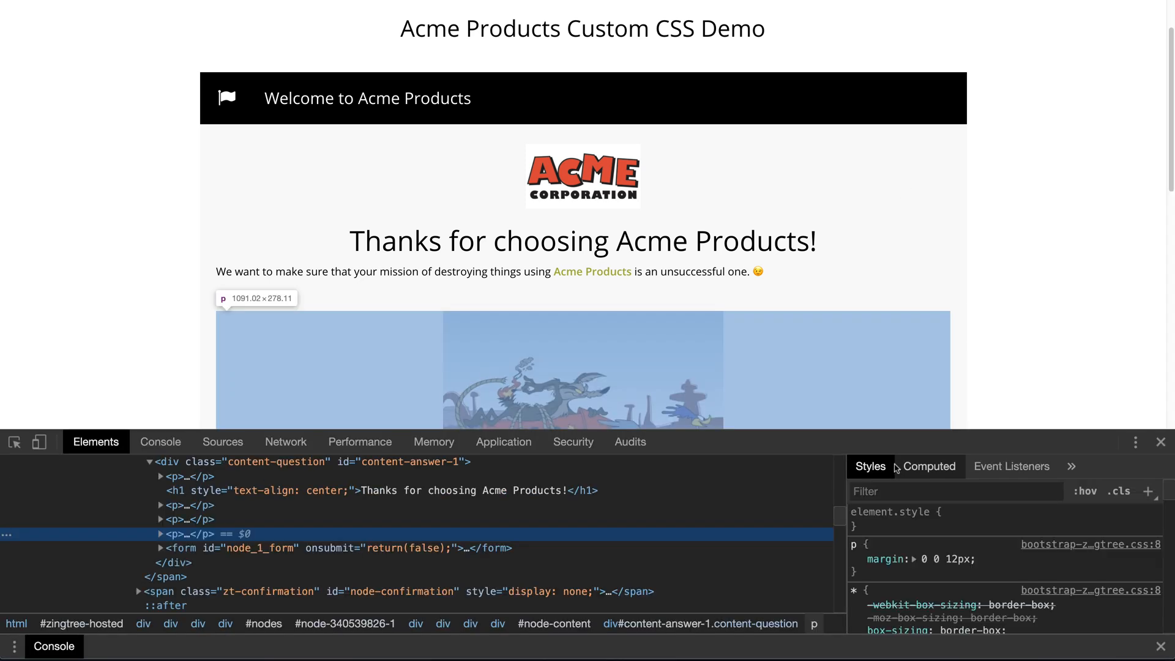
scroll(294, 559, up, 2)
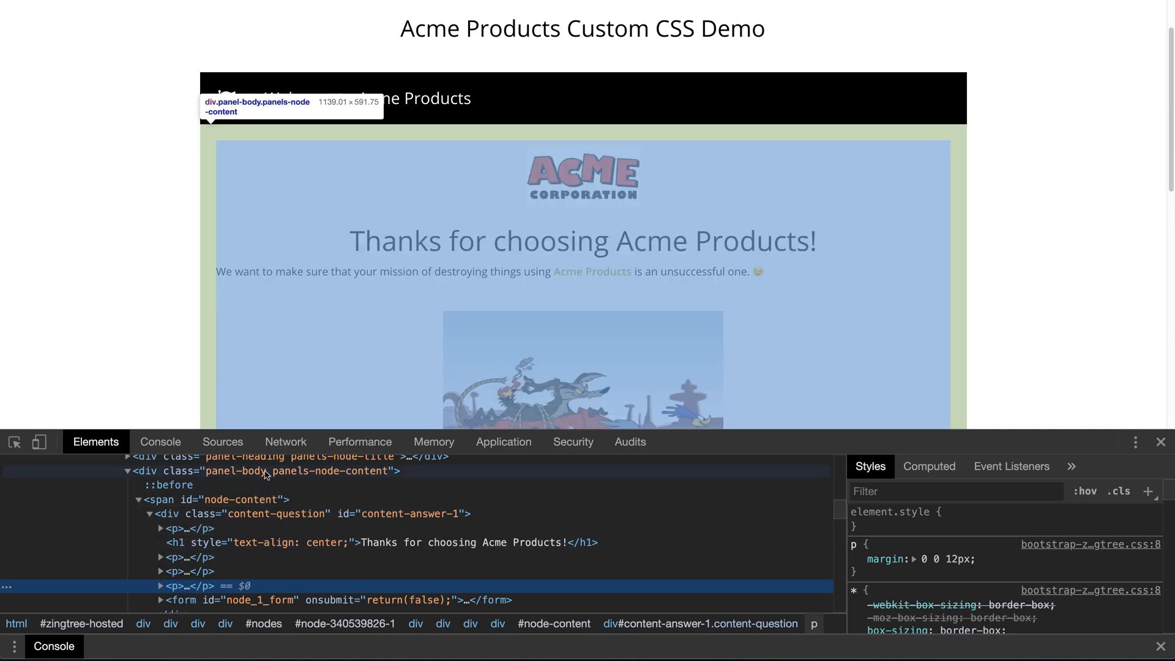
click(267, 472)
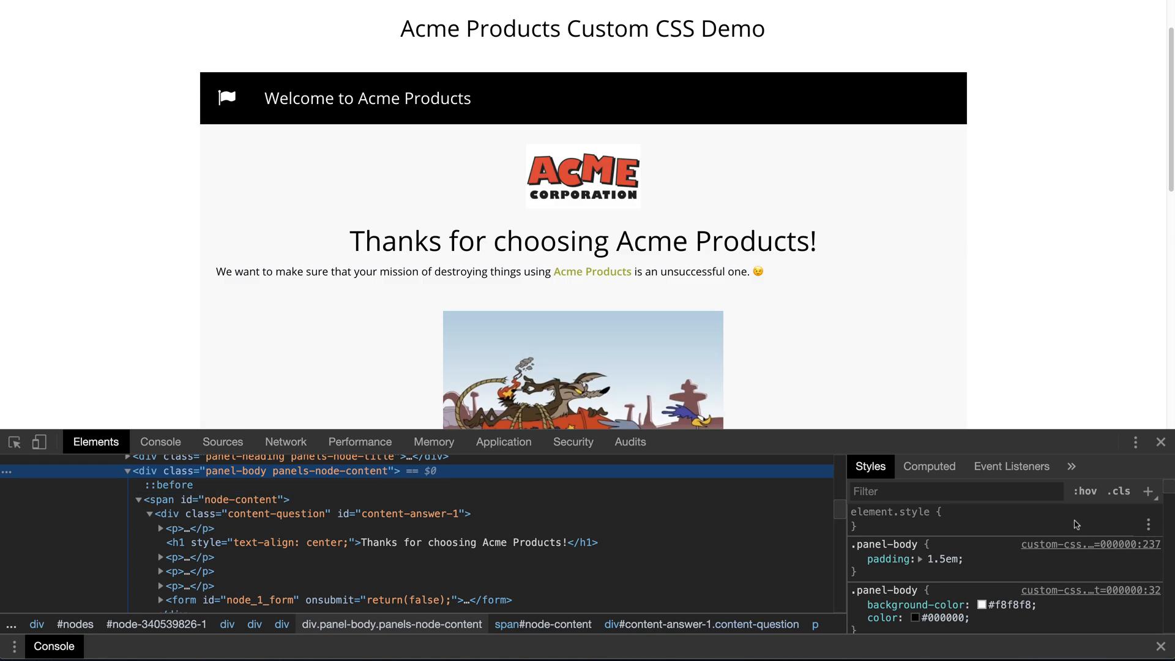
Step: Set the .panel-body background color to #d14137 by sampling the red question bar, and check it on the page
scroll(994, 573, down, 1)
scroll(994, 573, down, 1)
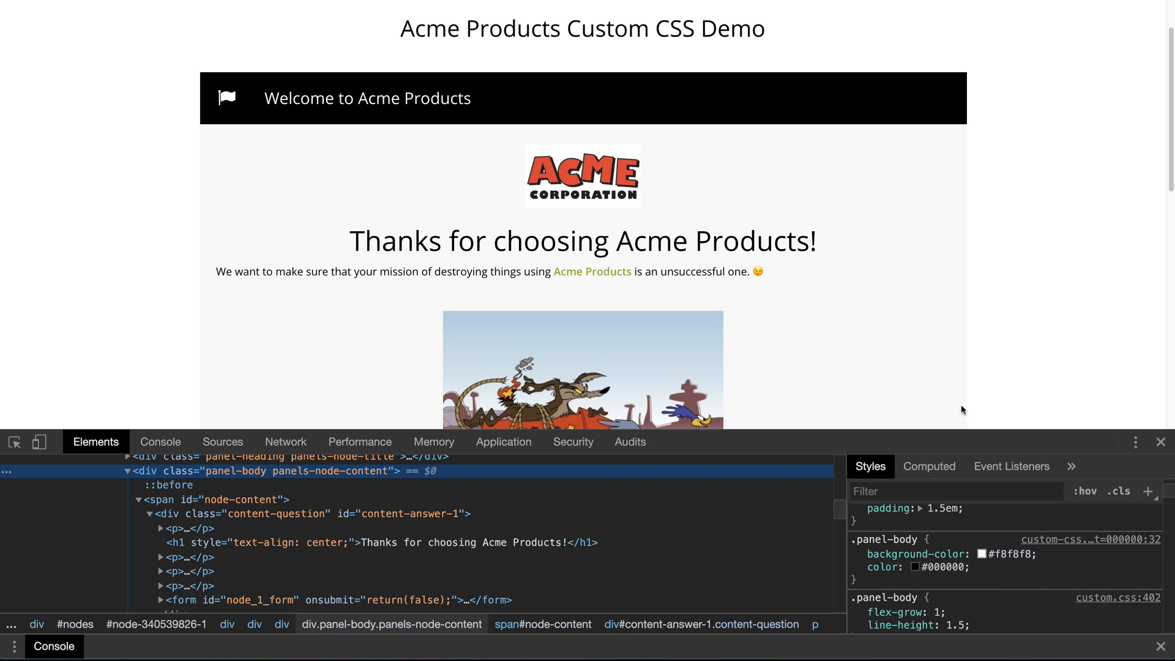
scroll(878, 343, down, 3)
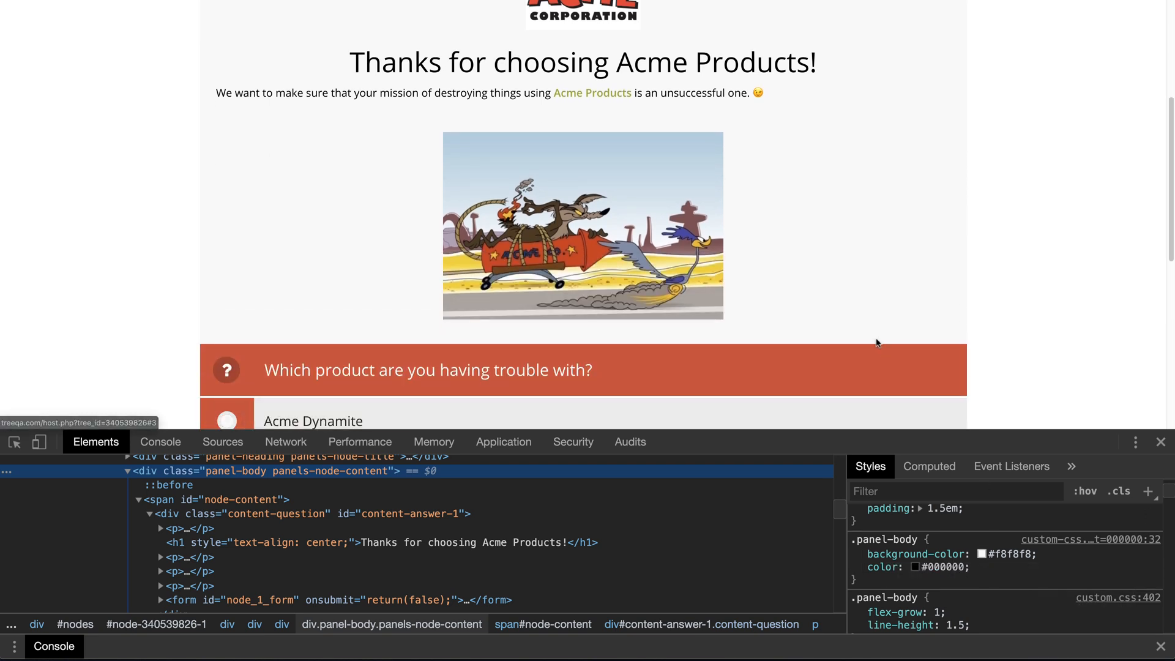
click(983, 555)
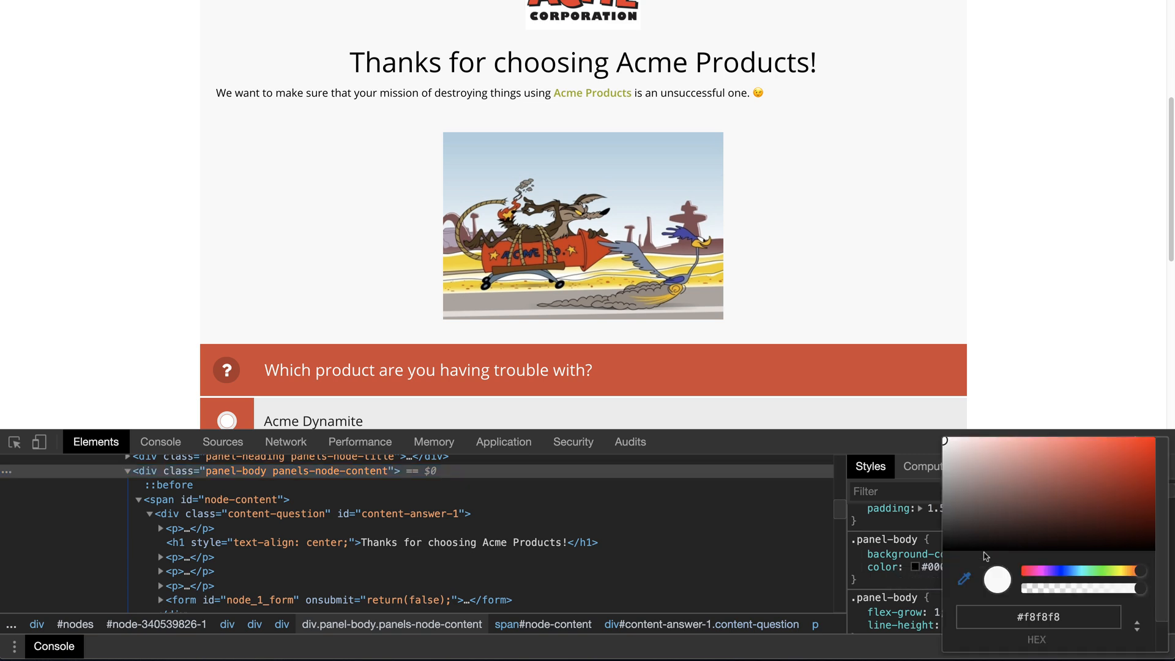
click(882, 369)
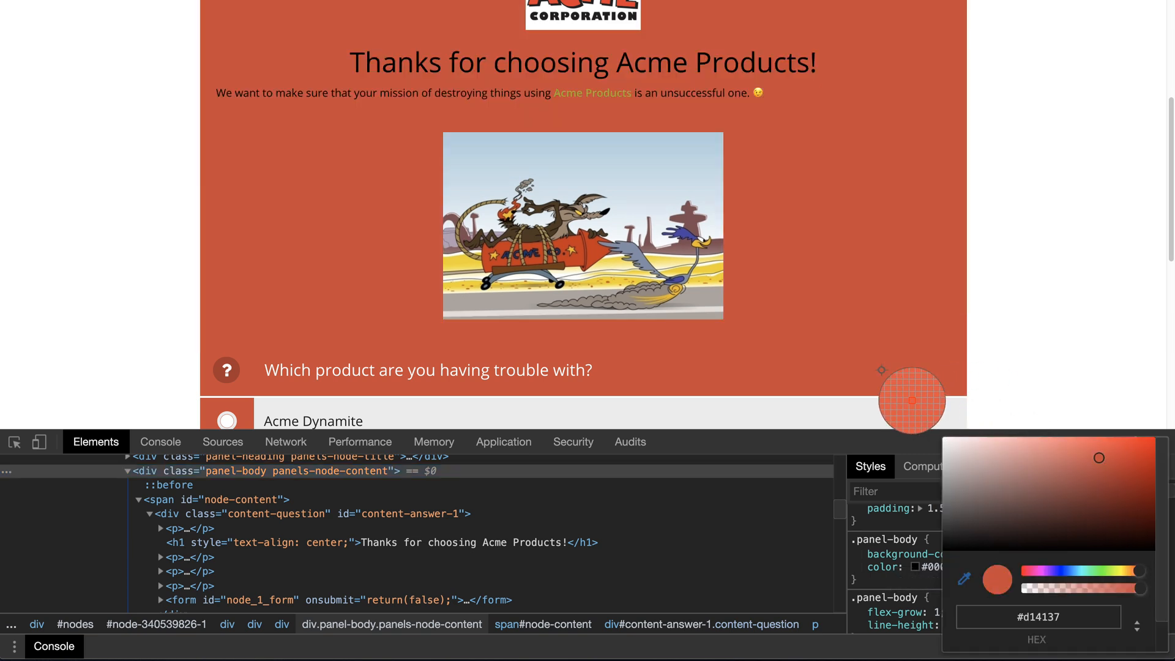
click(906, 587)
click(907, 587)
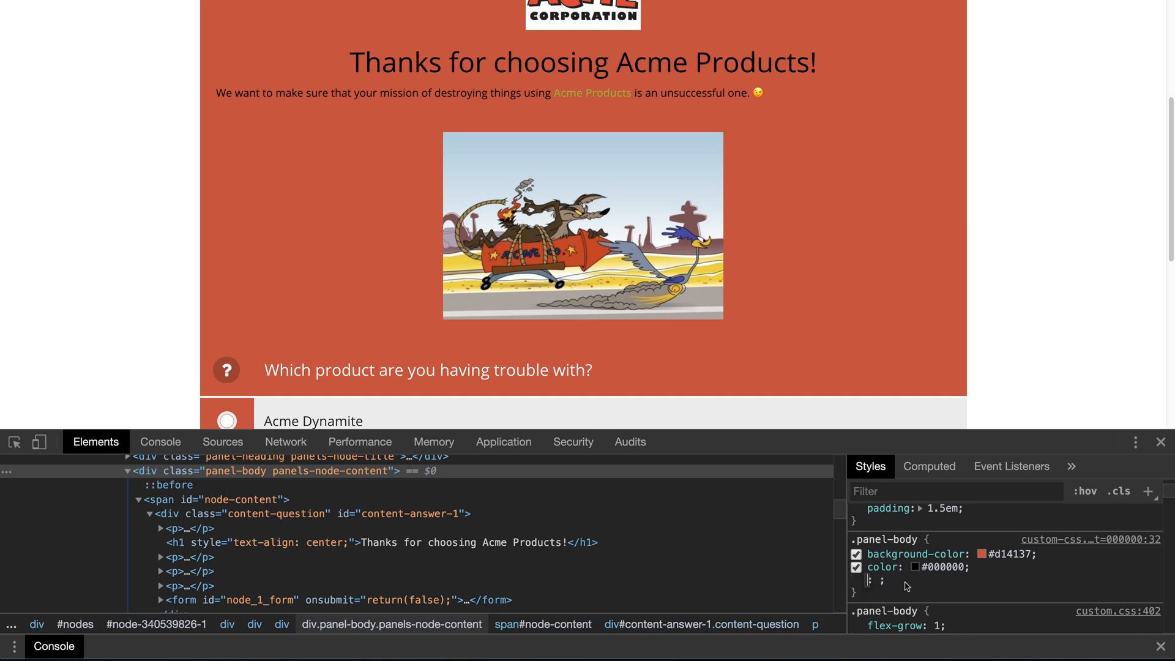
scroll(856, 311, up, 1)
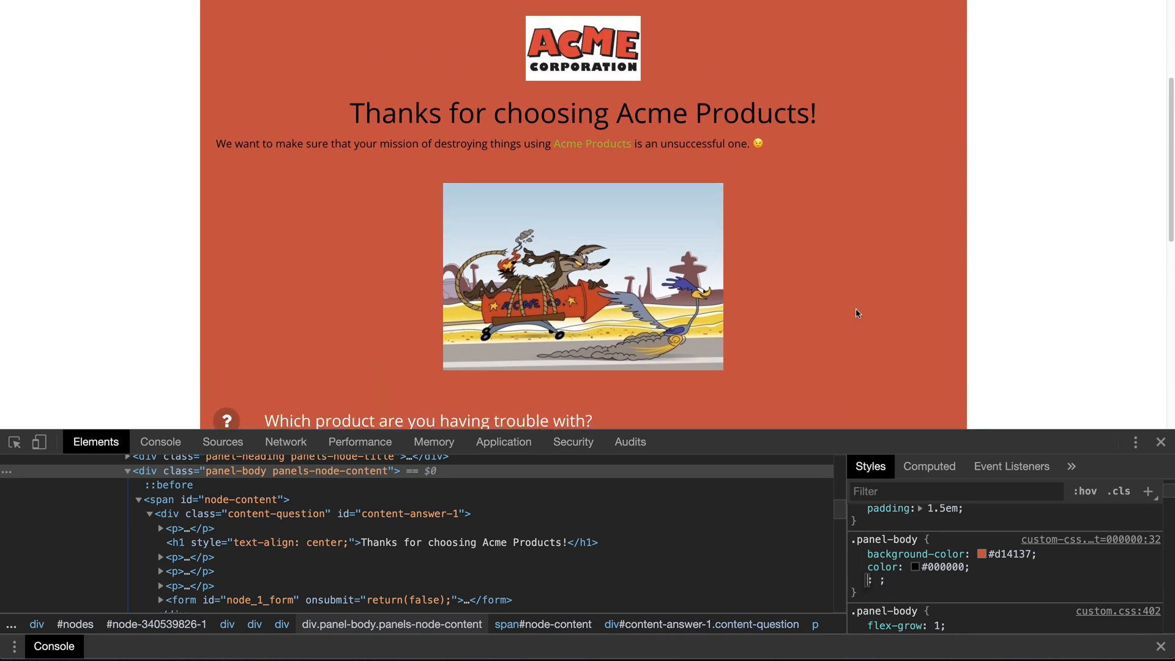
scroll(858, 314, down, 1)
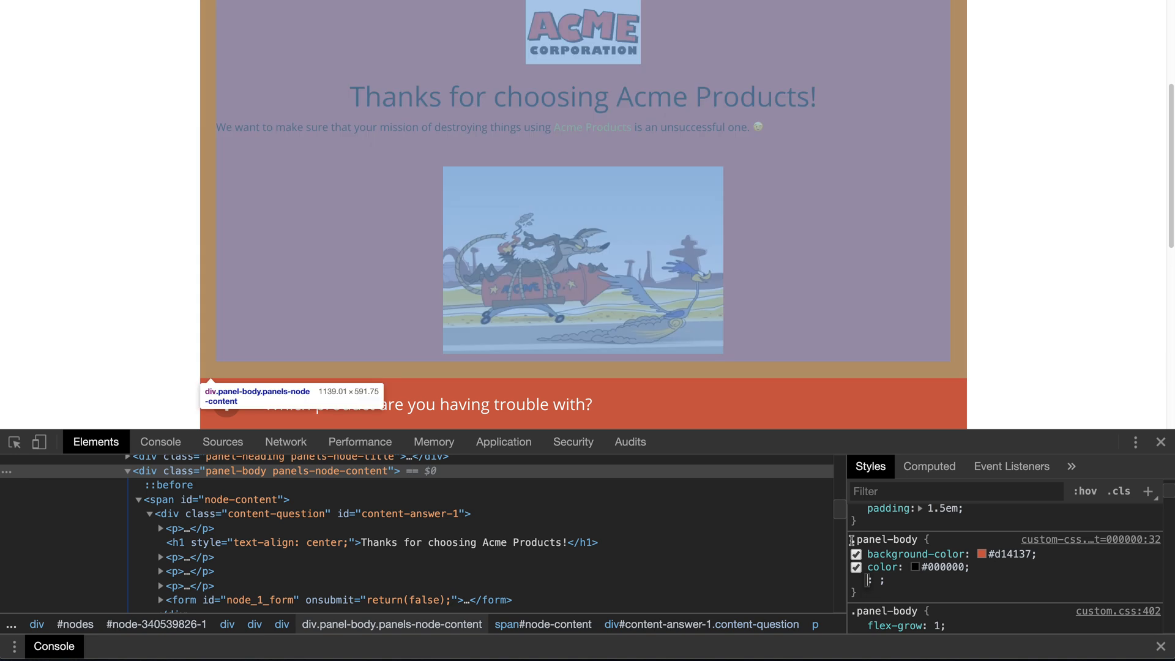
Step: Copy the .panel-body rule with background-color #d14137 and color #000000 between the style tags in the tree's code settings, followed by blank lines
drag(851, 540, 900, 581)
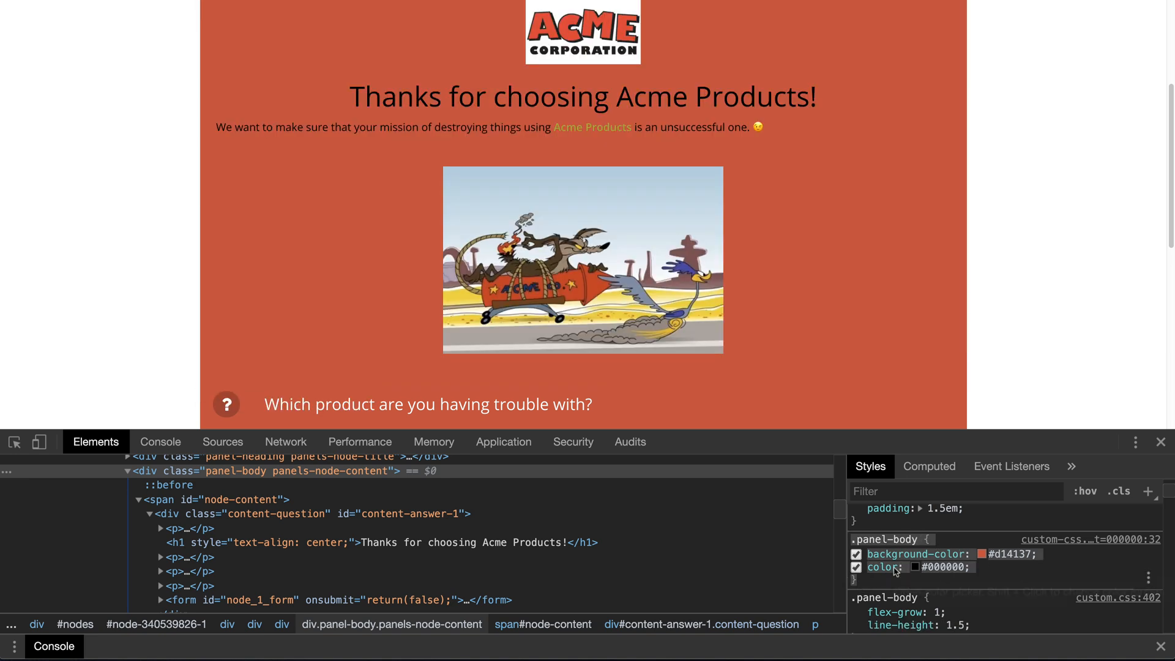
right_click(963, 555)
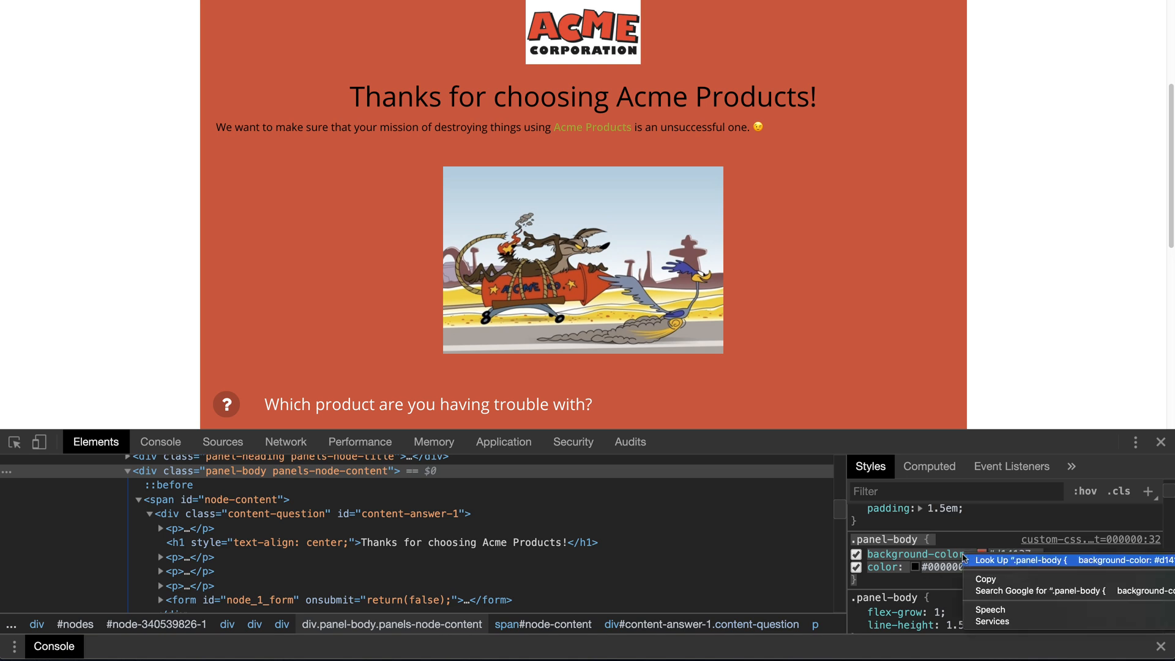
click(985, 580)
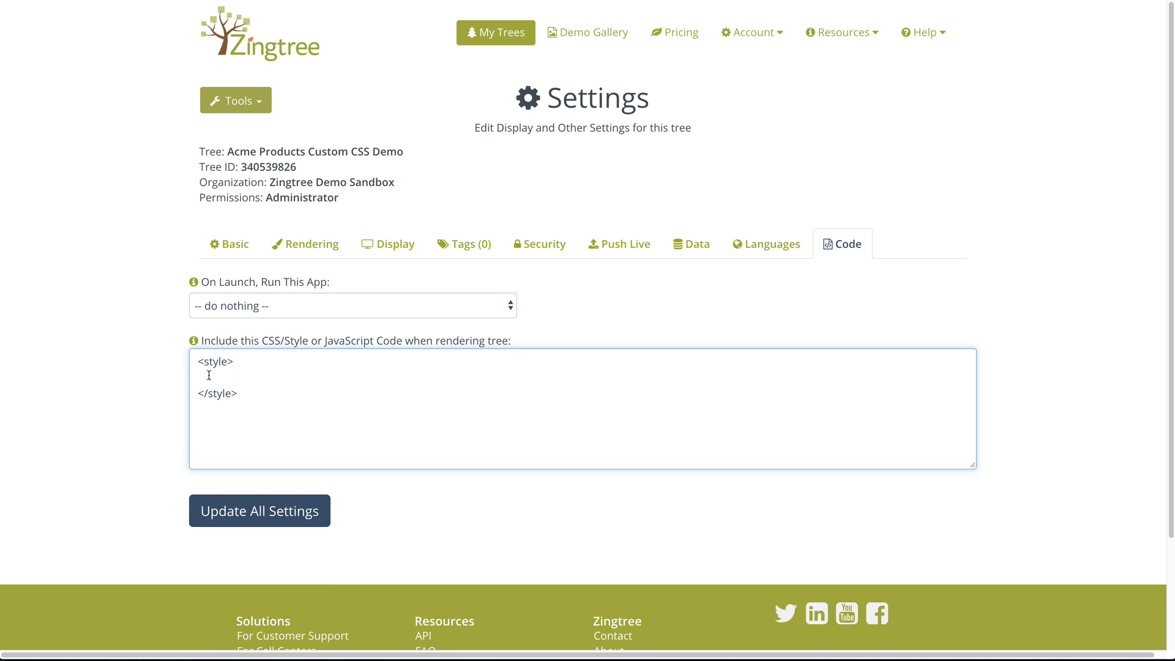
right_click(209, 376)
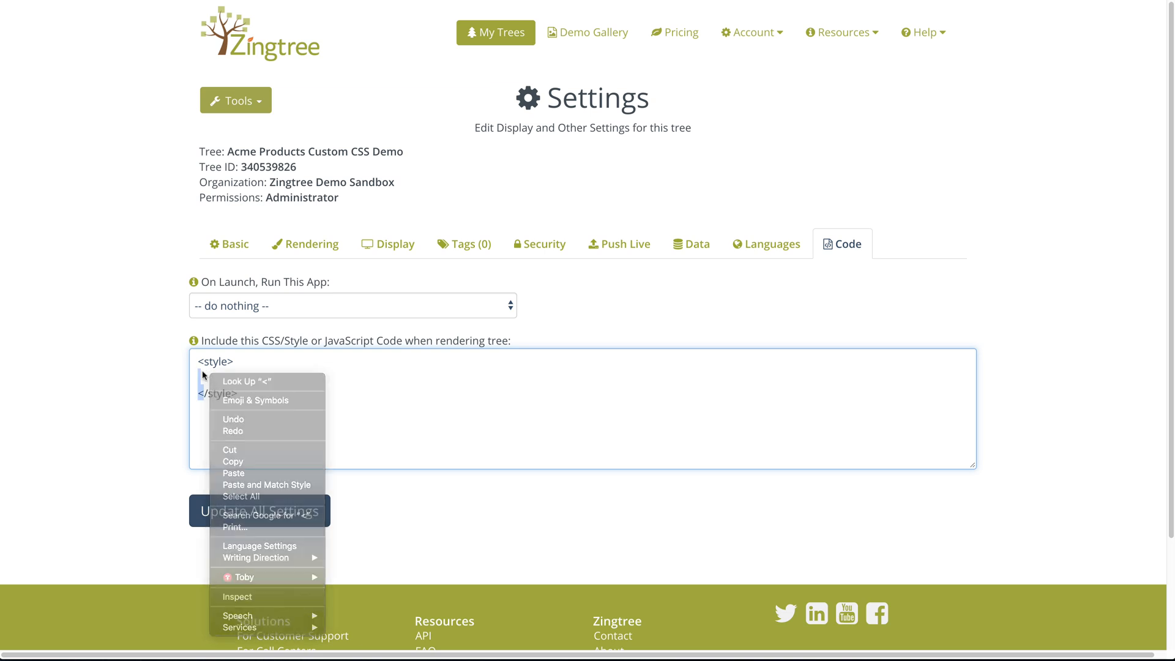
click(201, 372)
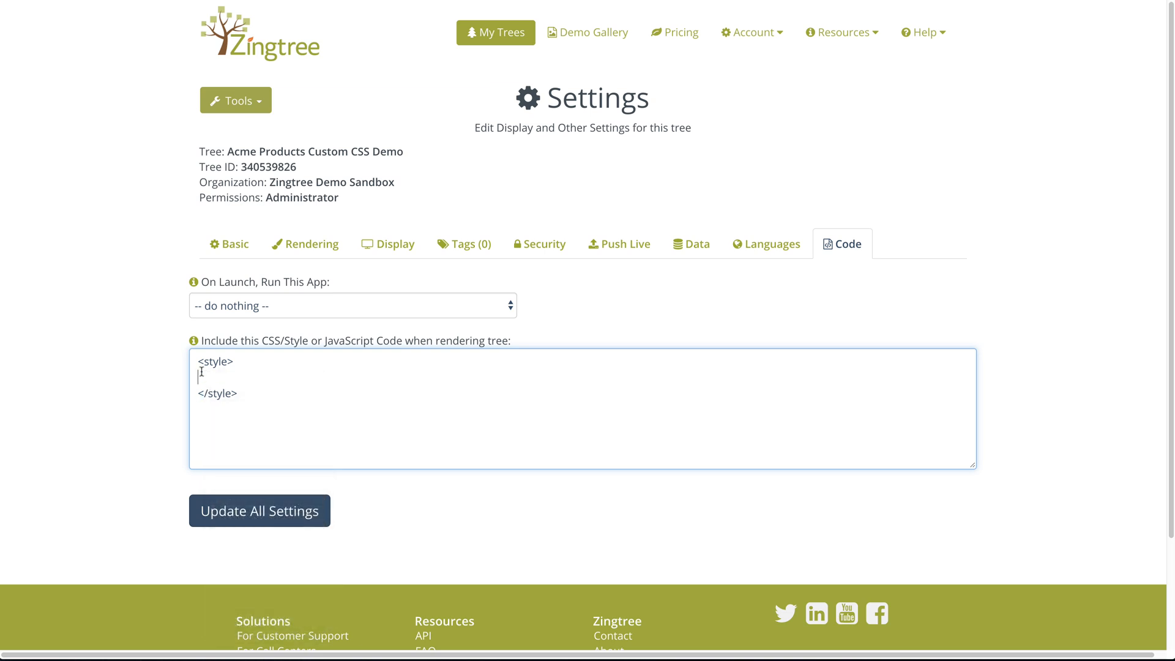
key(ctrl+v)
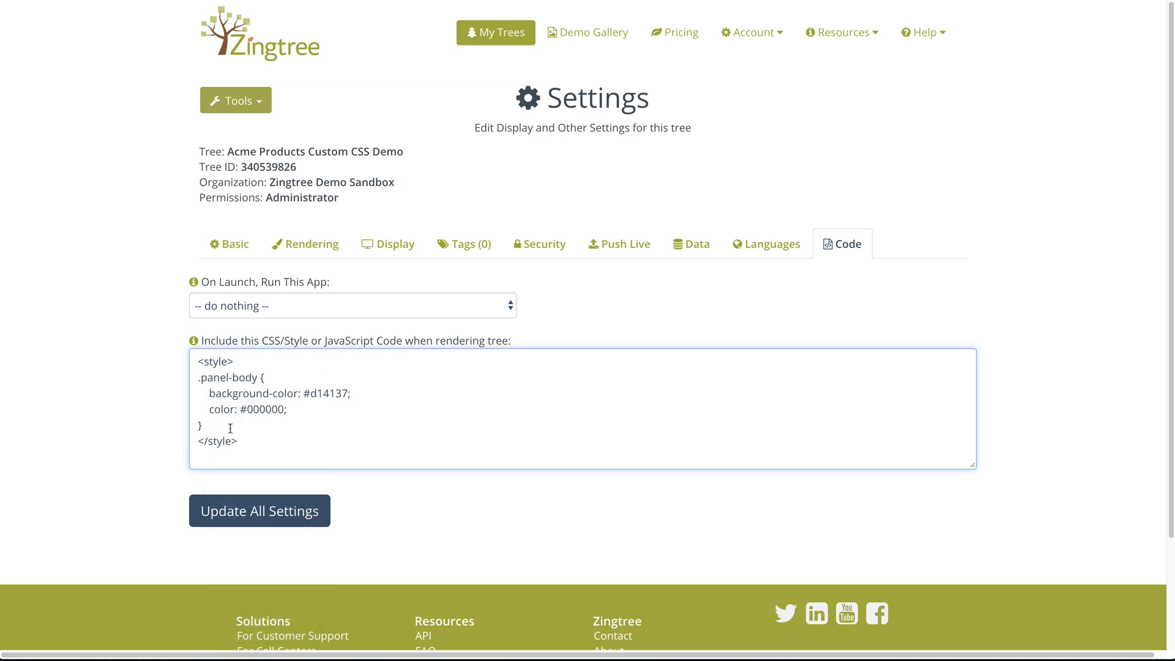
key(Return)
key(Return)
scroll(243, 422, down, 1)
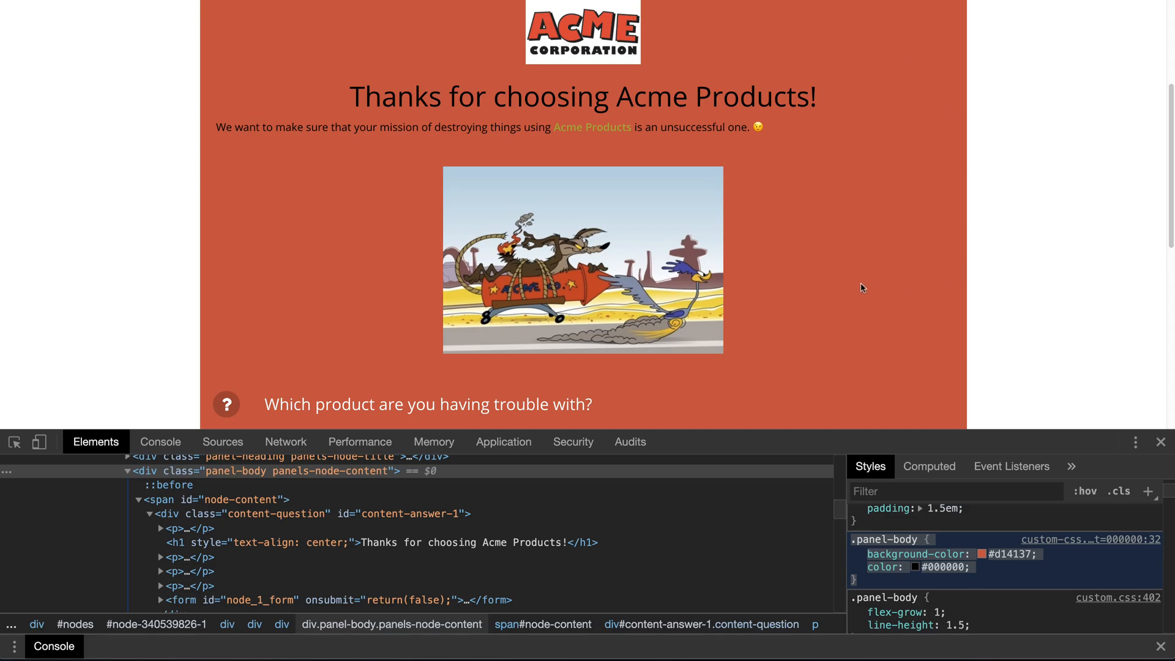
Step: Return to the hosted tree's inspector and add a new style rule with the selector .panel-body.panels-node-content a
scroll(861, 287, up, 2)
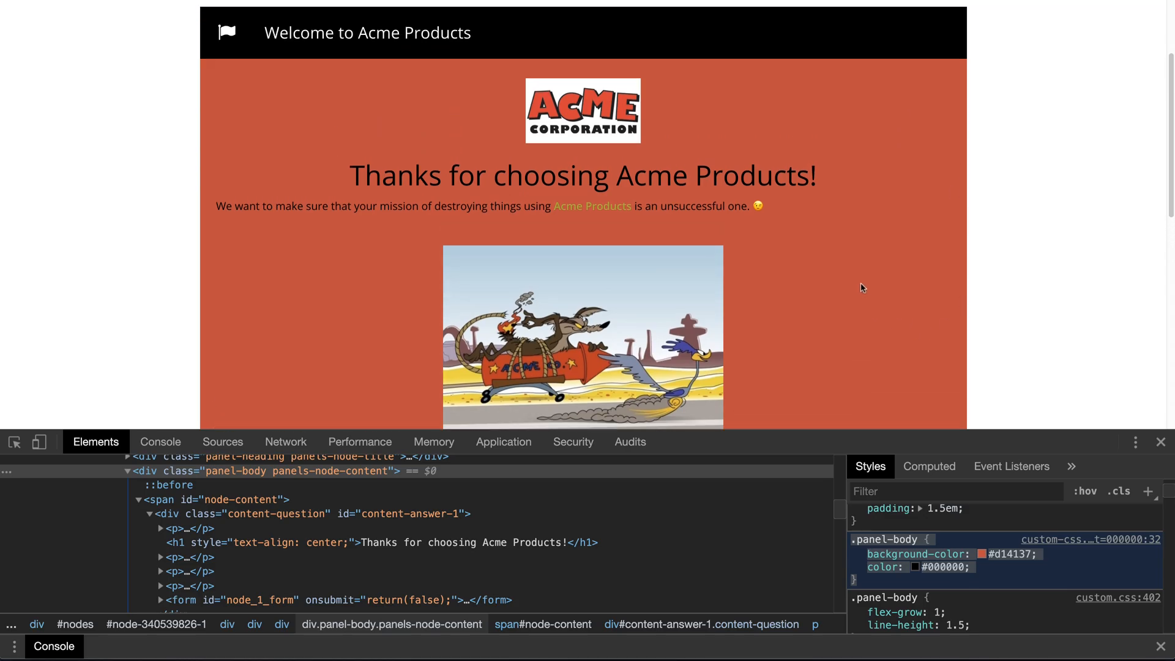
scroll(861, 288, down, 2)
scroll(860, 288, up, 1)
scroll(860, 288, up, 1)
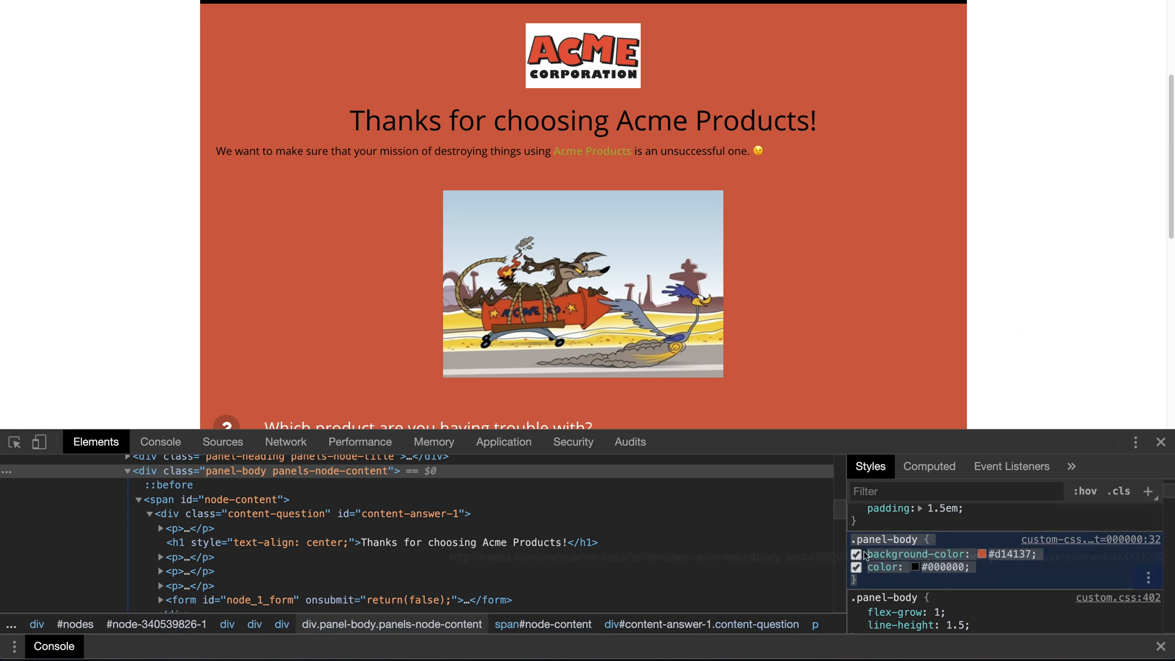
click(1150, 493)
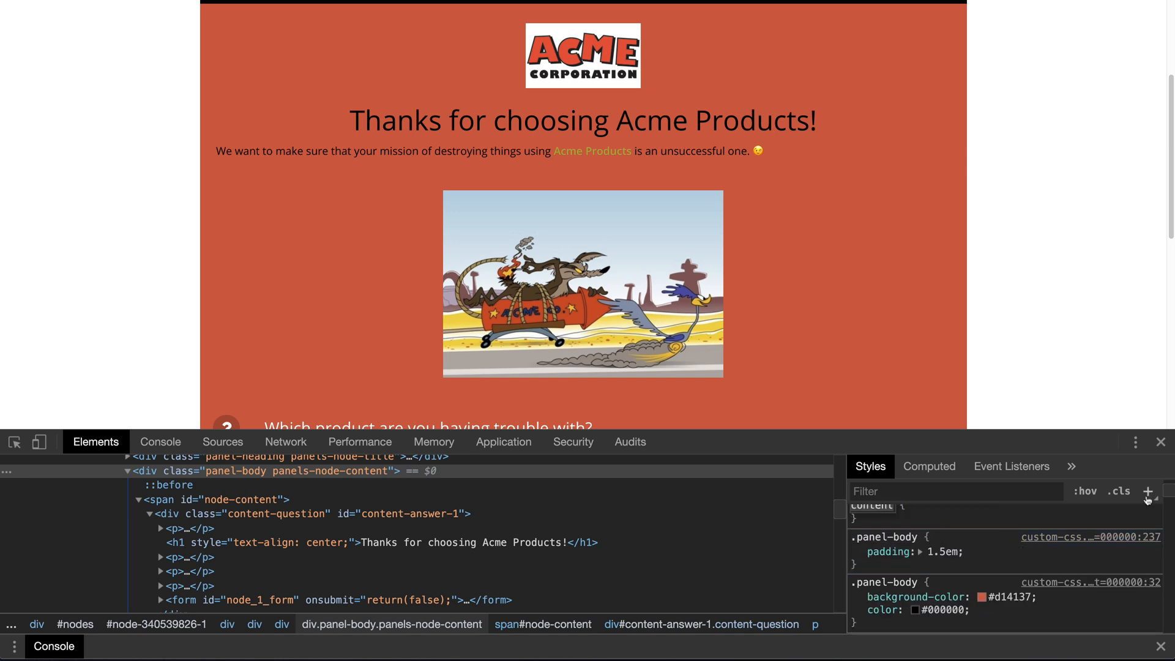
scroll(943, 539, up, 1)
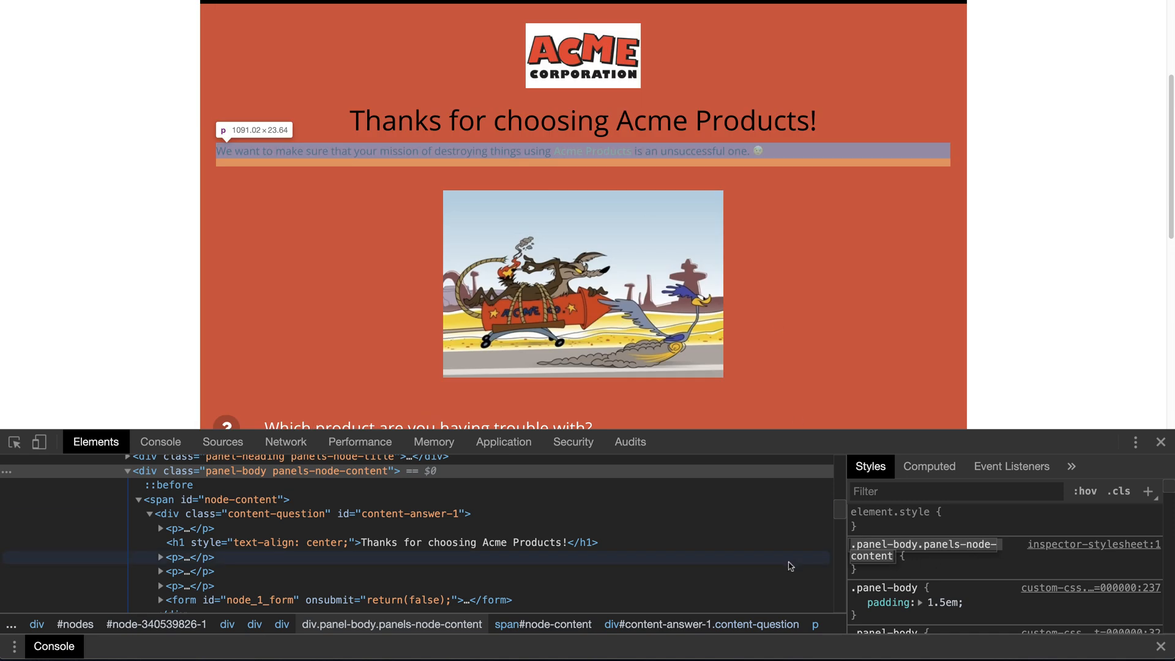
click(894, 554)
click(894, 556)
key(Right)
text(a)
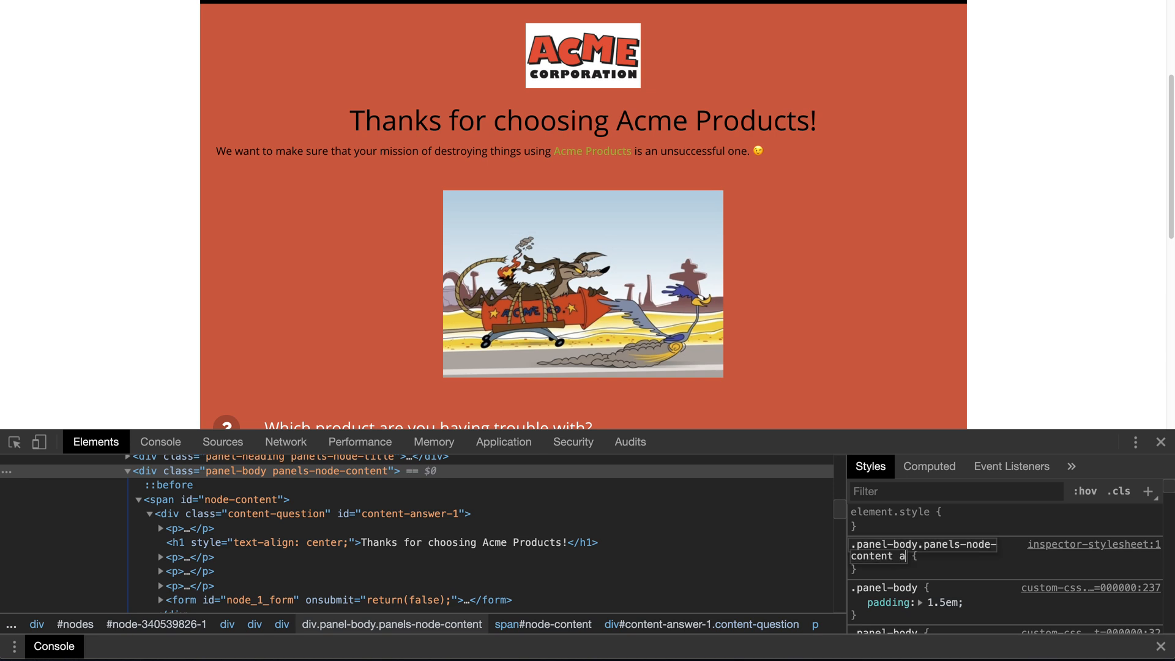
key(Return)
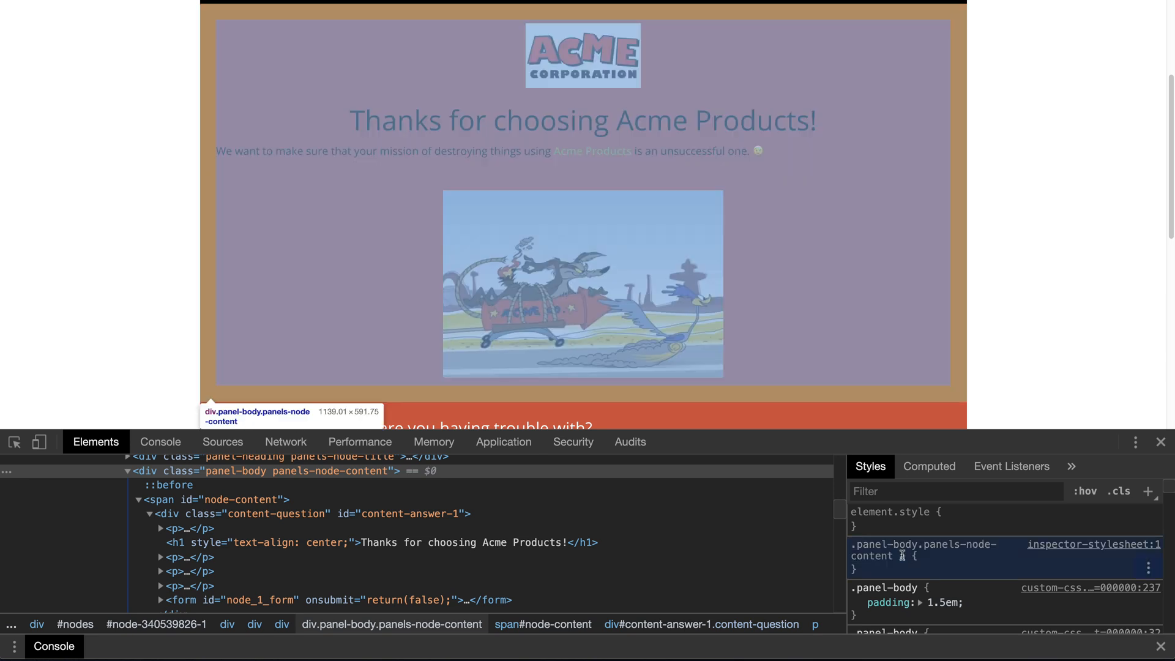
Step: Give the .panel-body.panels-node-content a rule a color of #fff and a text-decoration of underline
click(891, 572)
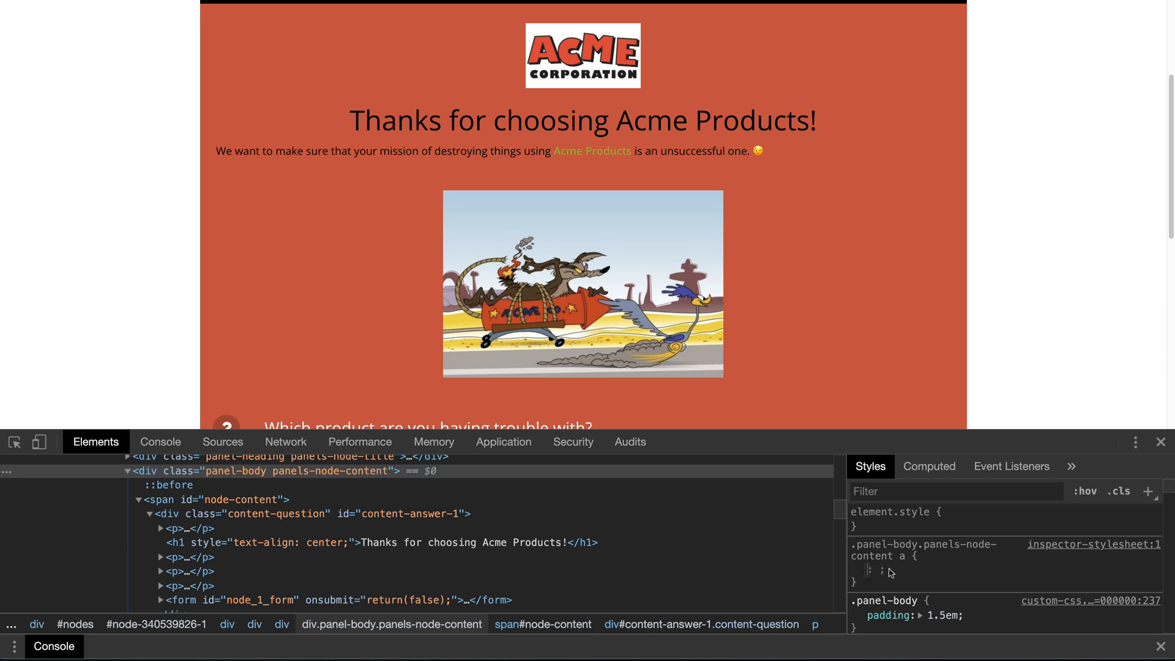
text(colo)
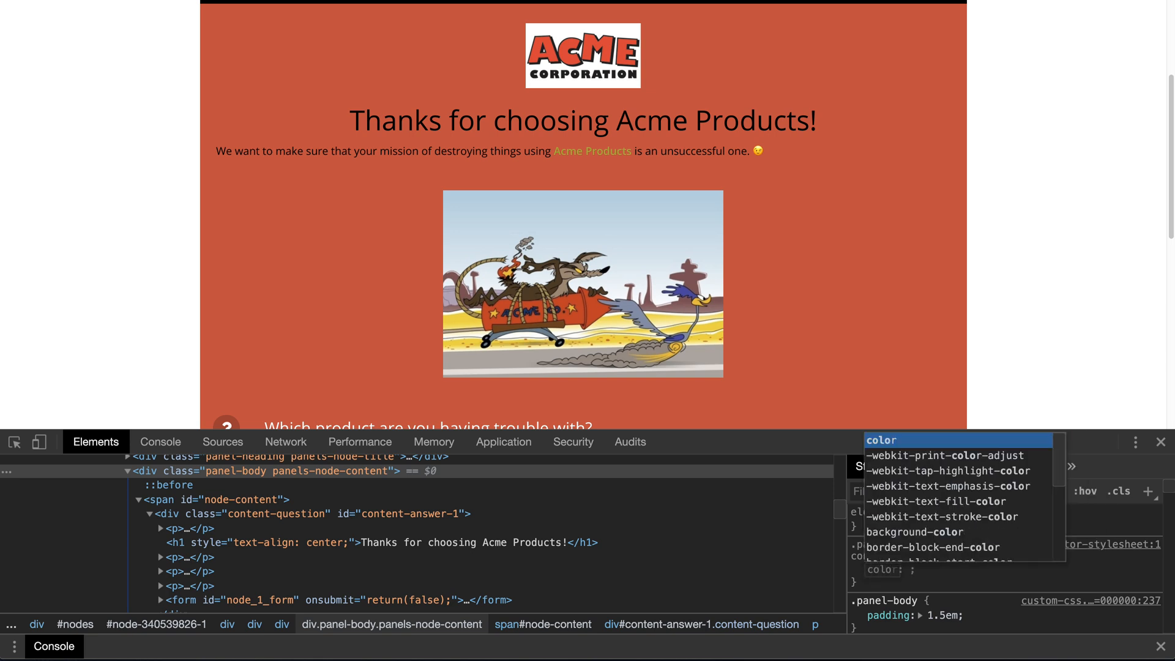
key(Tab)
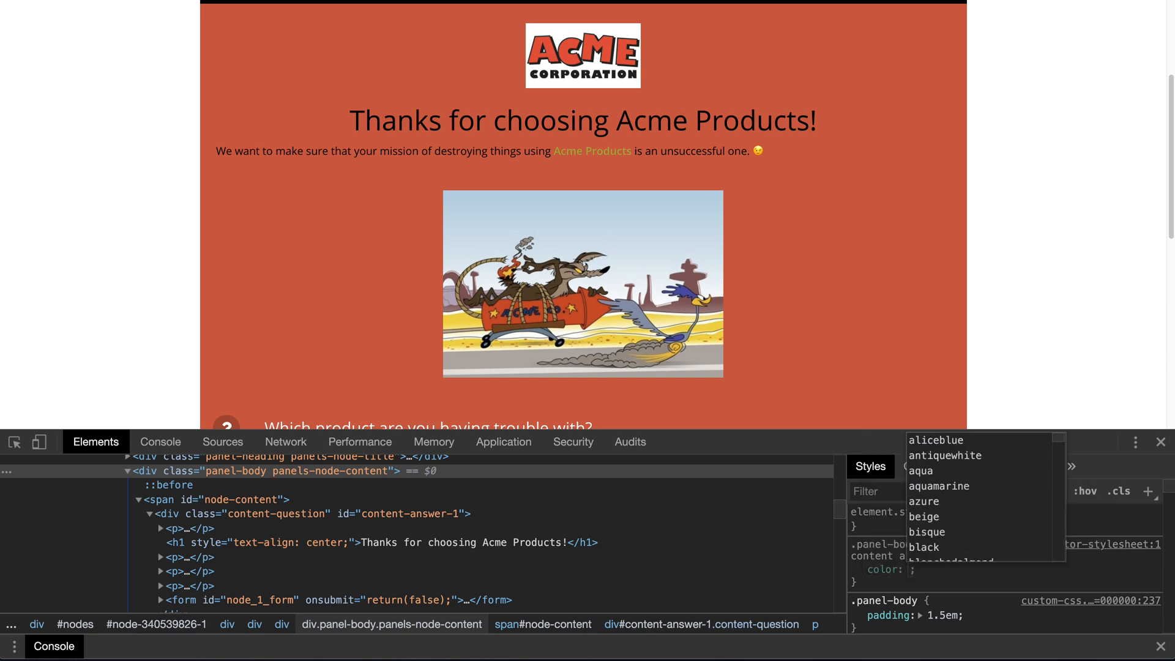
text(#fff)
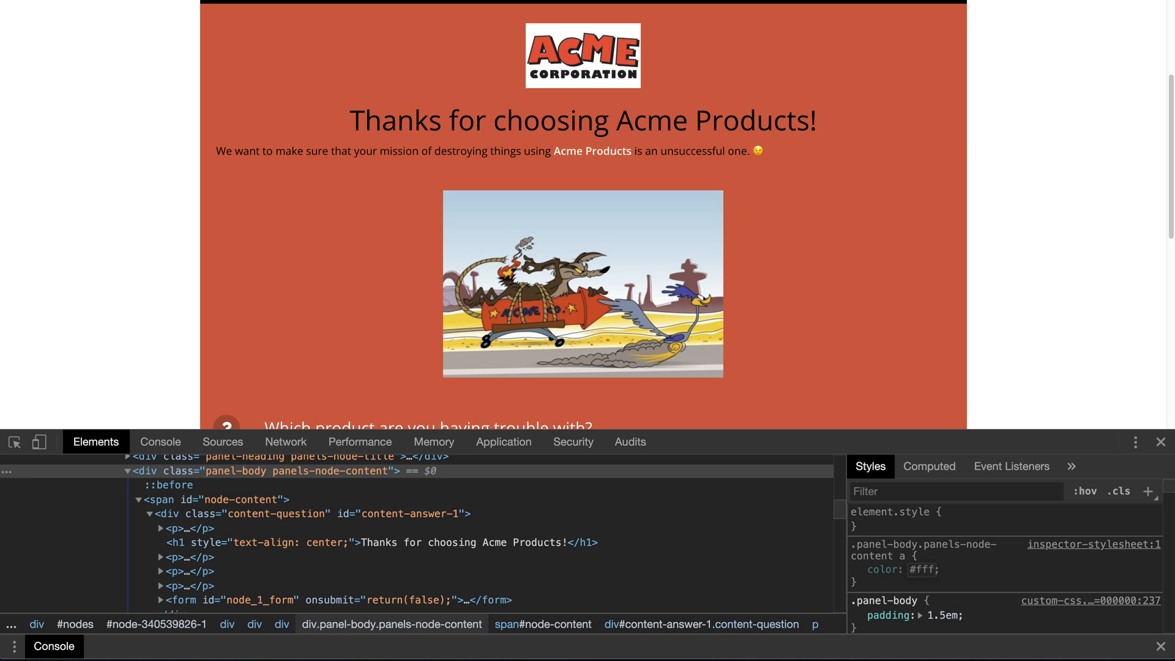
key(Return)
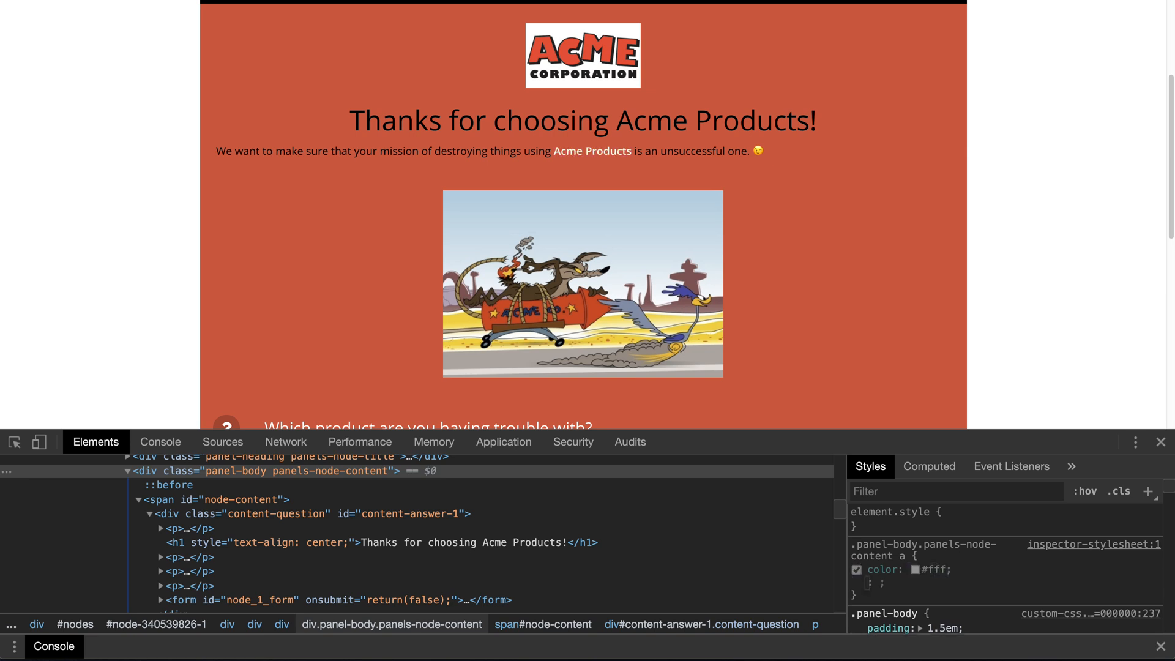
text(text)
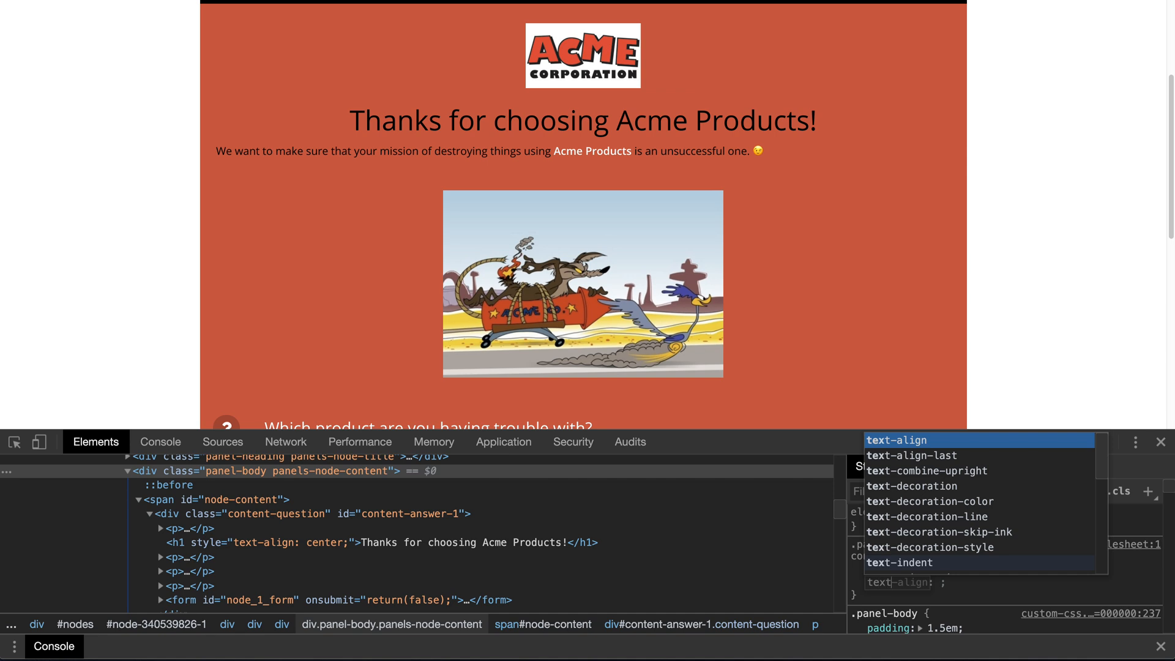
text(-decoration)
key(Return)
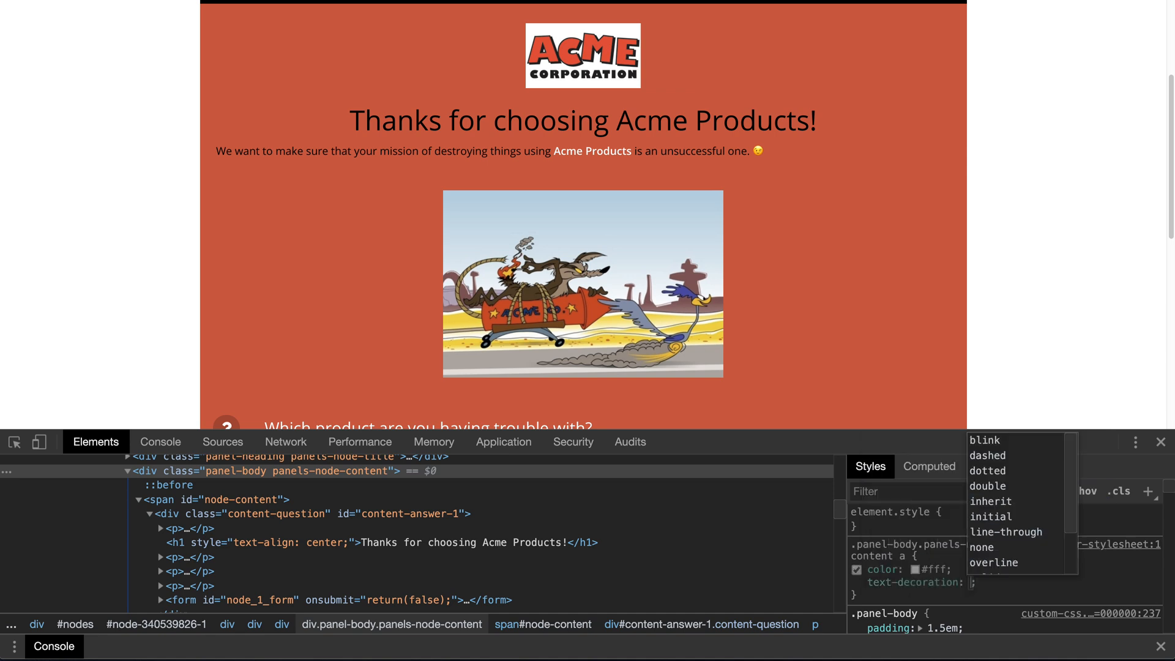
text(underline)
key(Return)
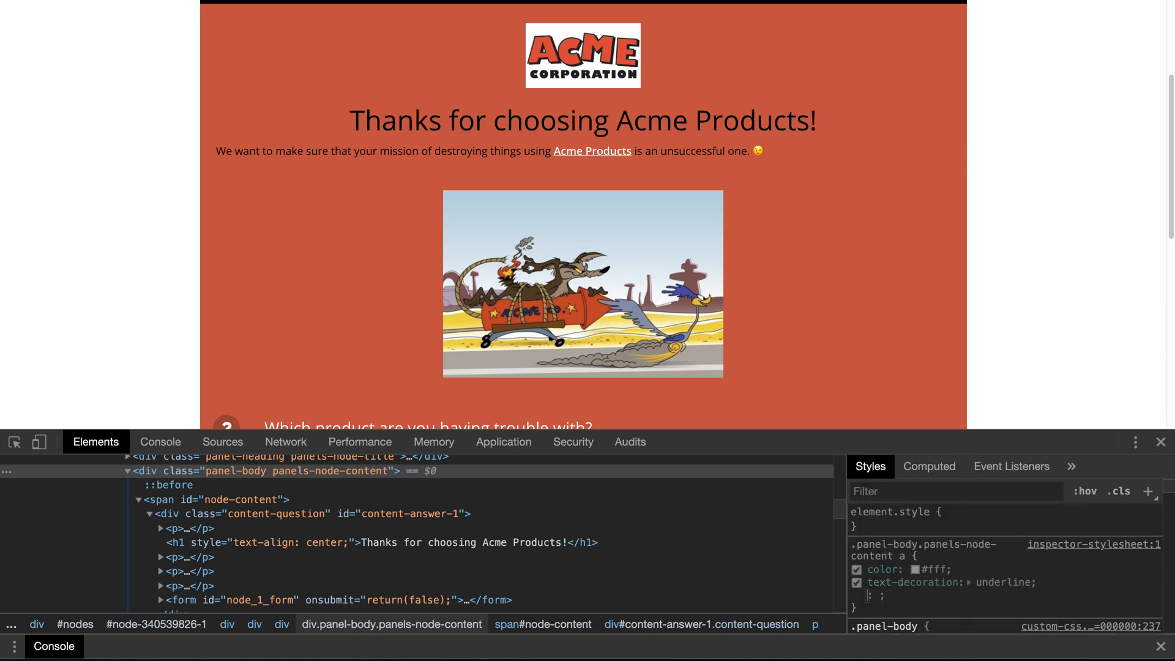
Step: Copy the finished link rule into the tree's code settings, below the .panel-body rule and before the closing style tag
click(910, 598)
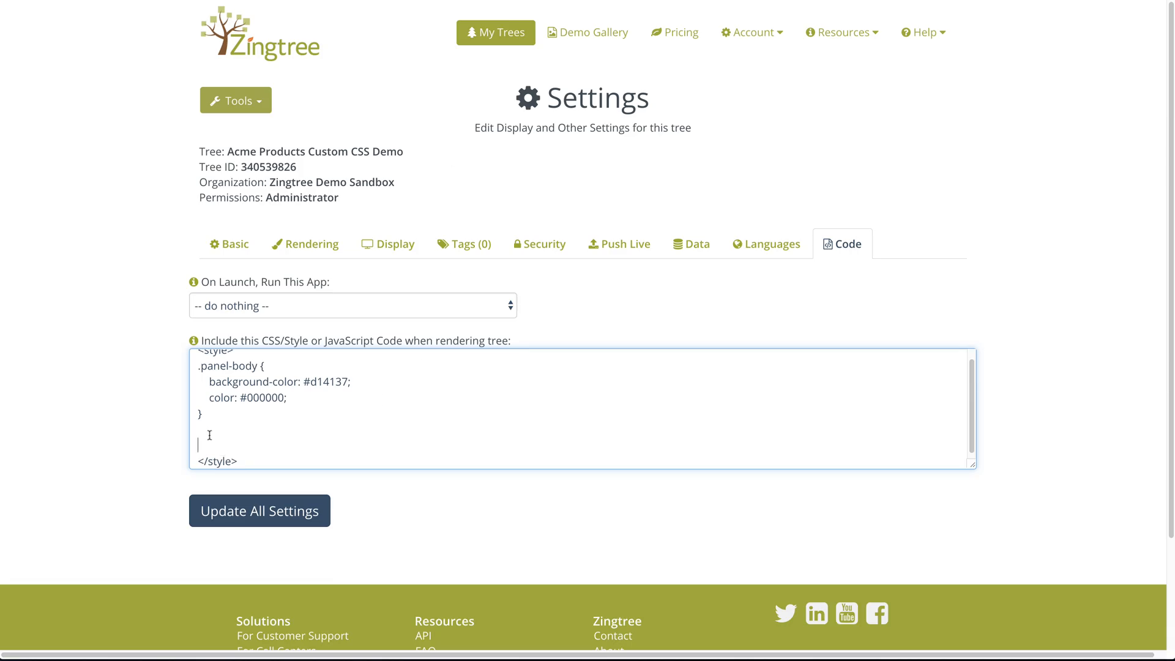
key(ctrl+v)
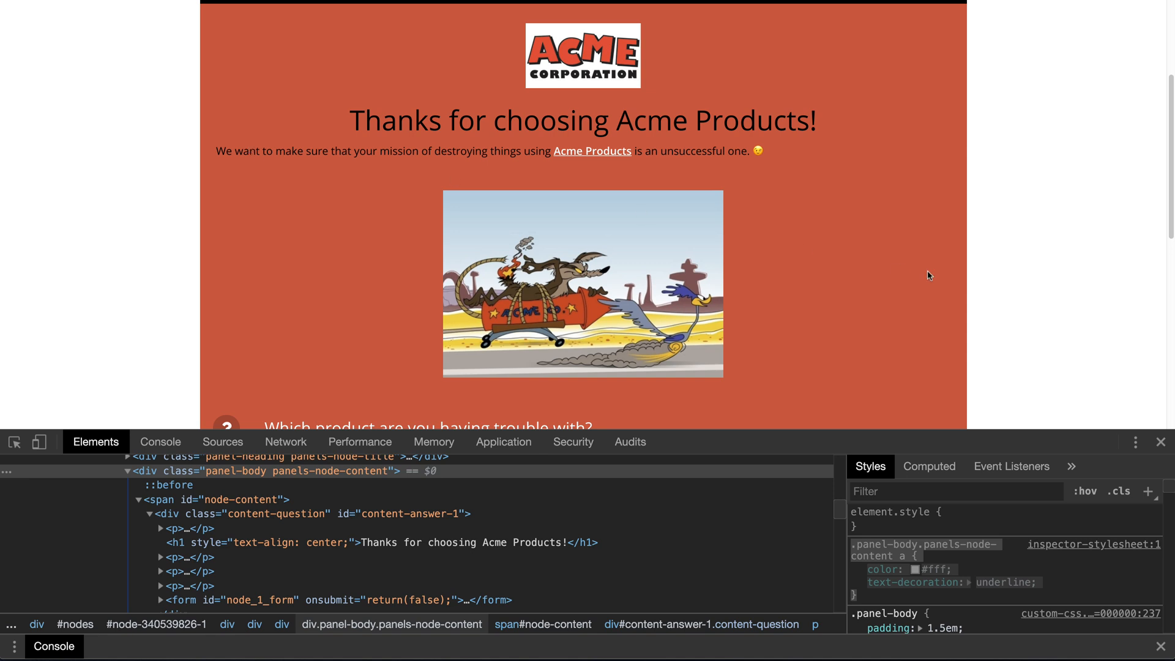
Step: Back in the hosted tree's inspector, add a new style rule with the selector .panel-body.panels-node-content p
click(1149, 492)
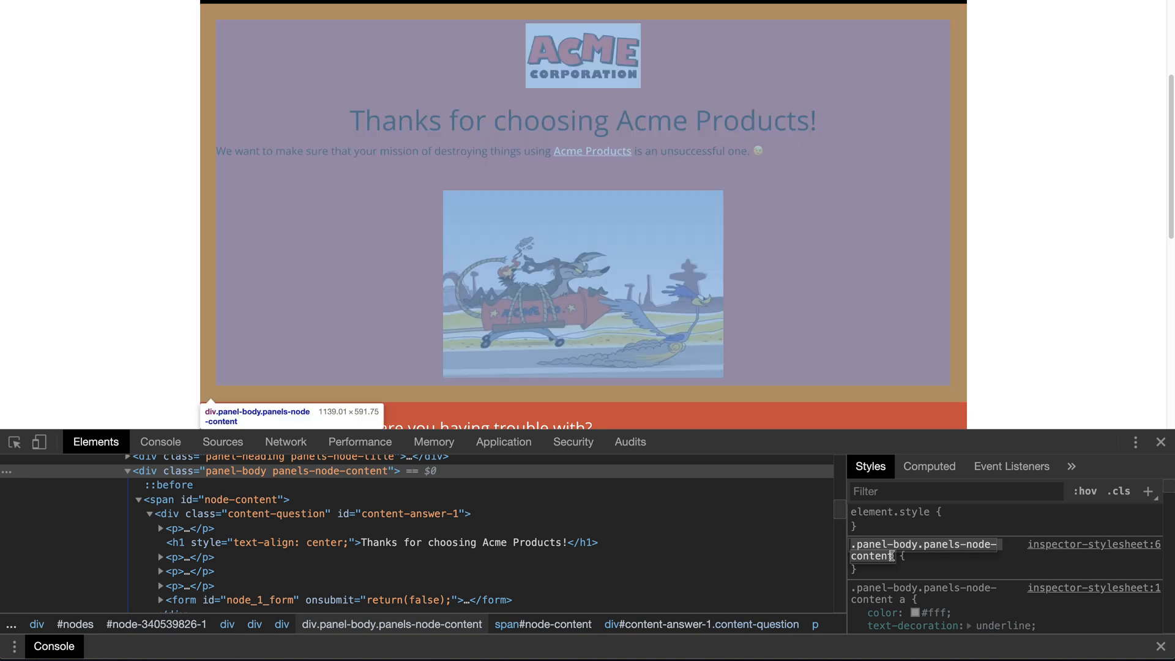
click(893, 556)
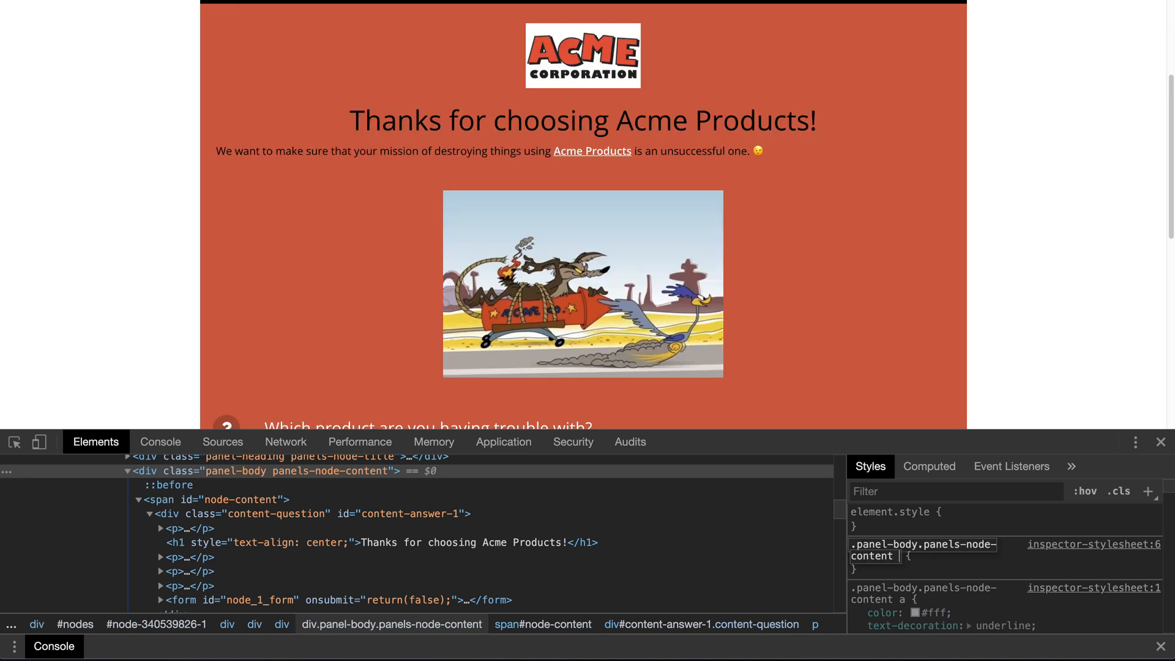
text(p)
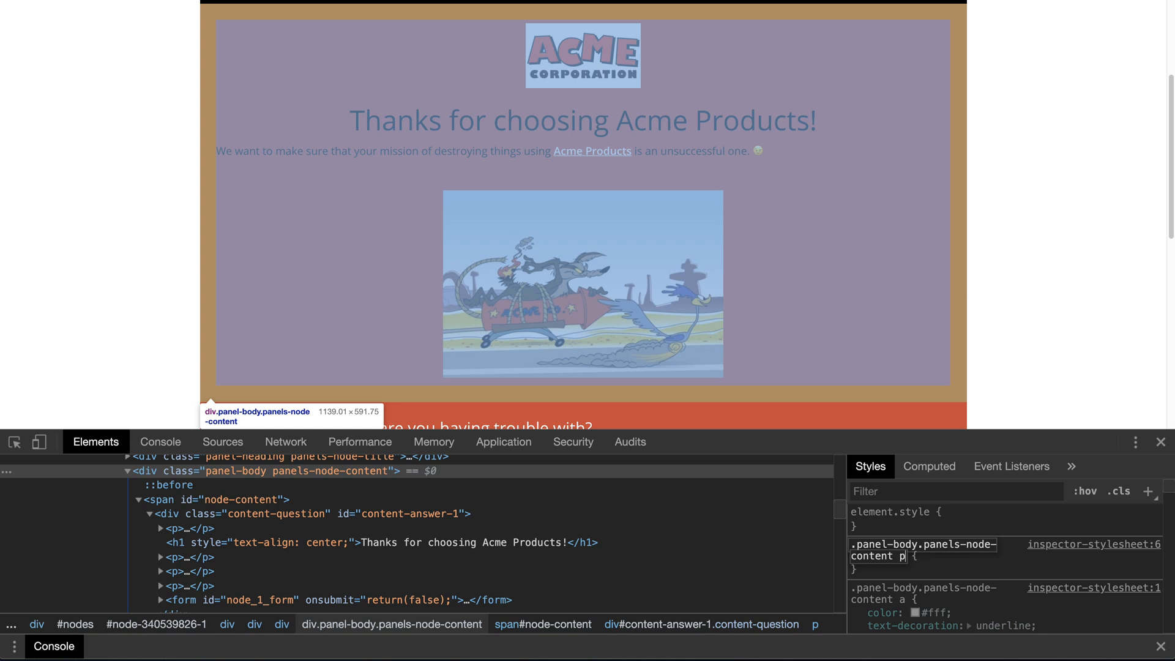
key(Return)
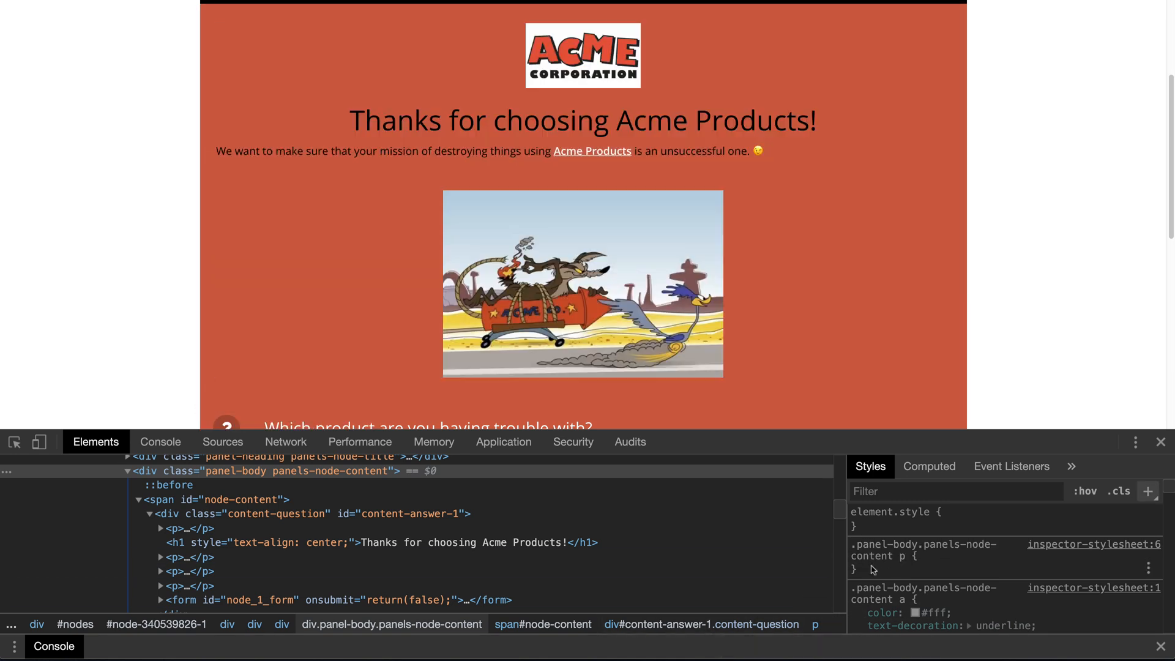
Step: Set font-size to 20px in the .panel-body.panels-node-content p rule
click(874, 570)
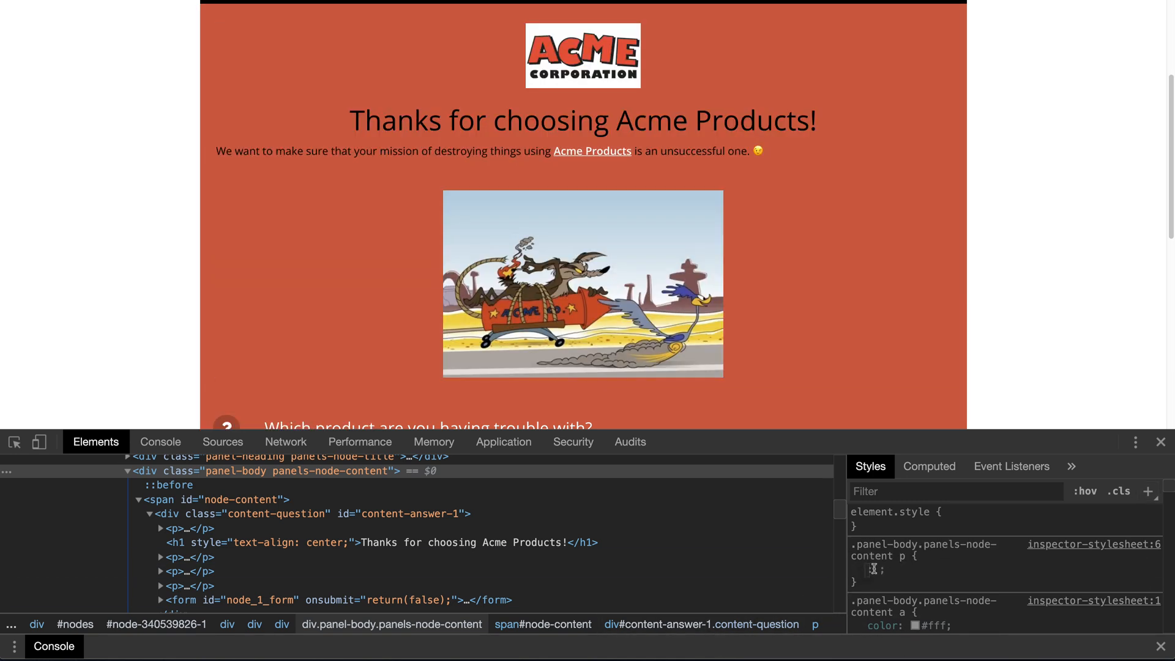
text(t)
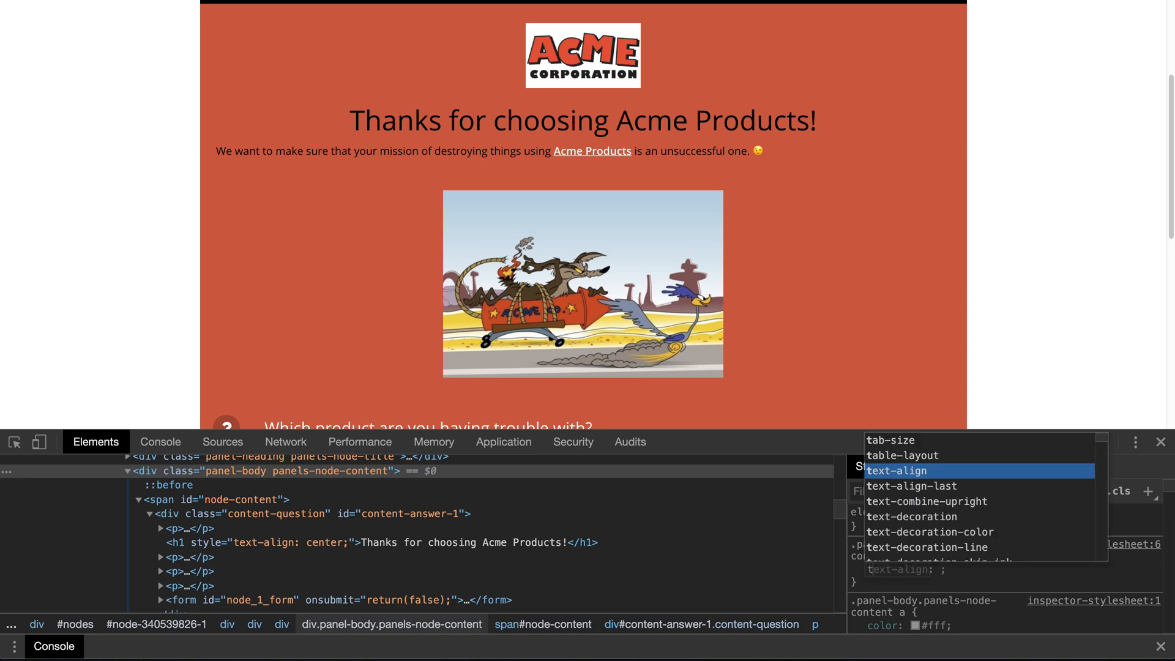
key(BackSpace)
text(fon)
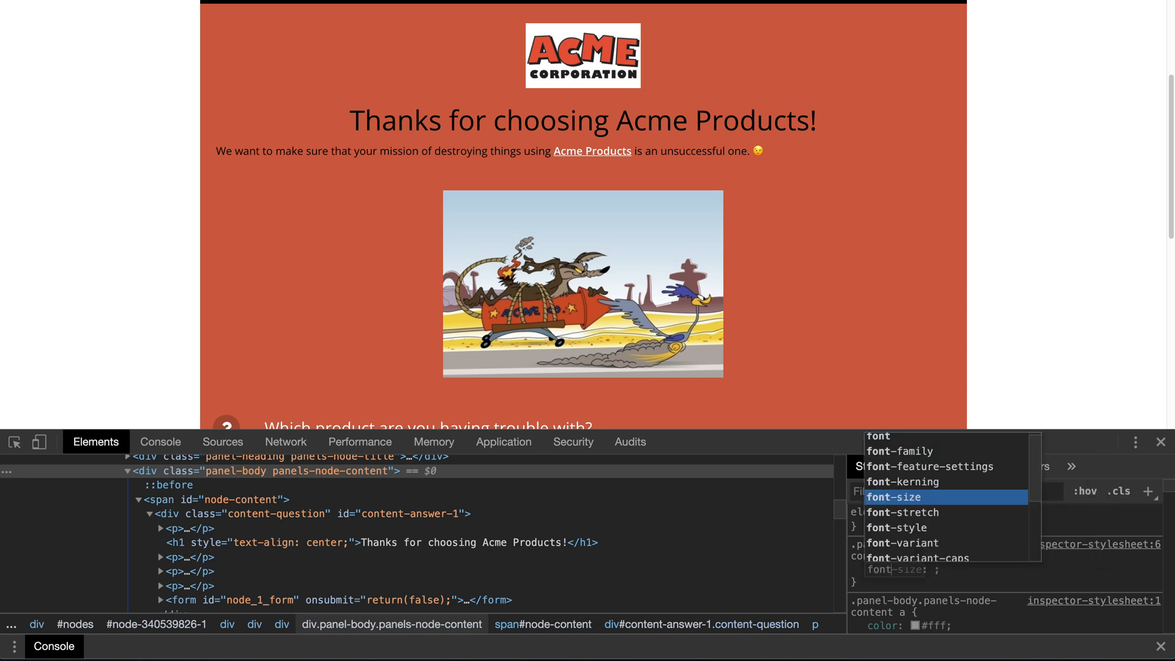
text(t)
key(Tab)
text(2)
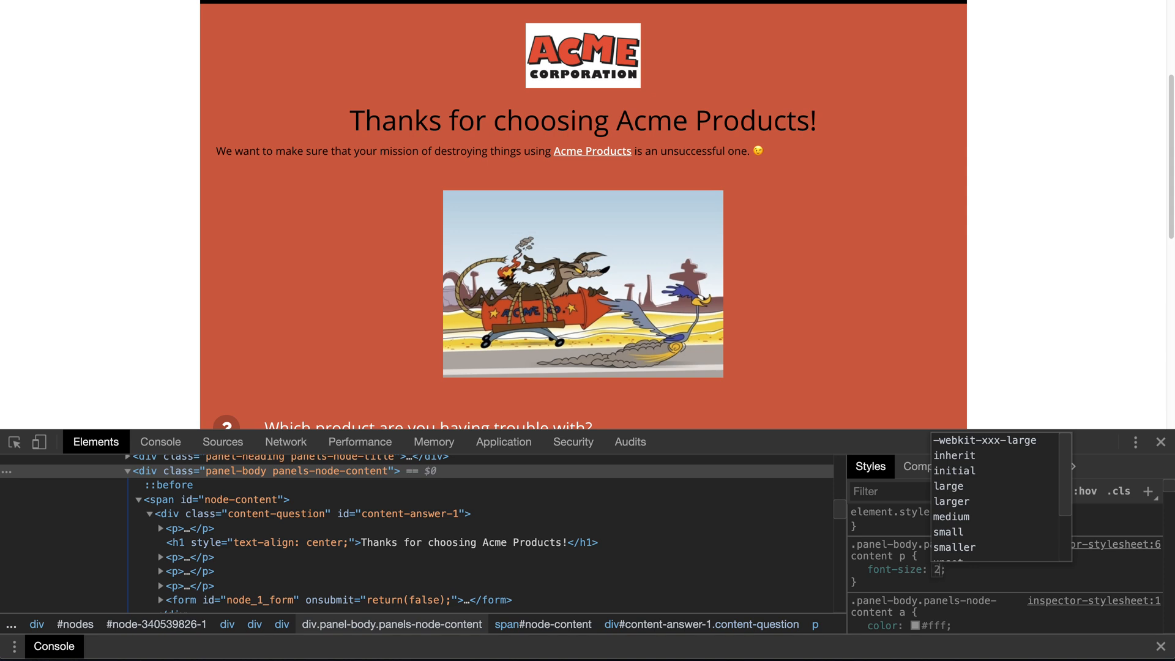
text(0px)
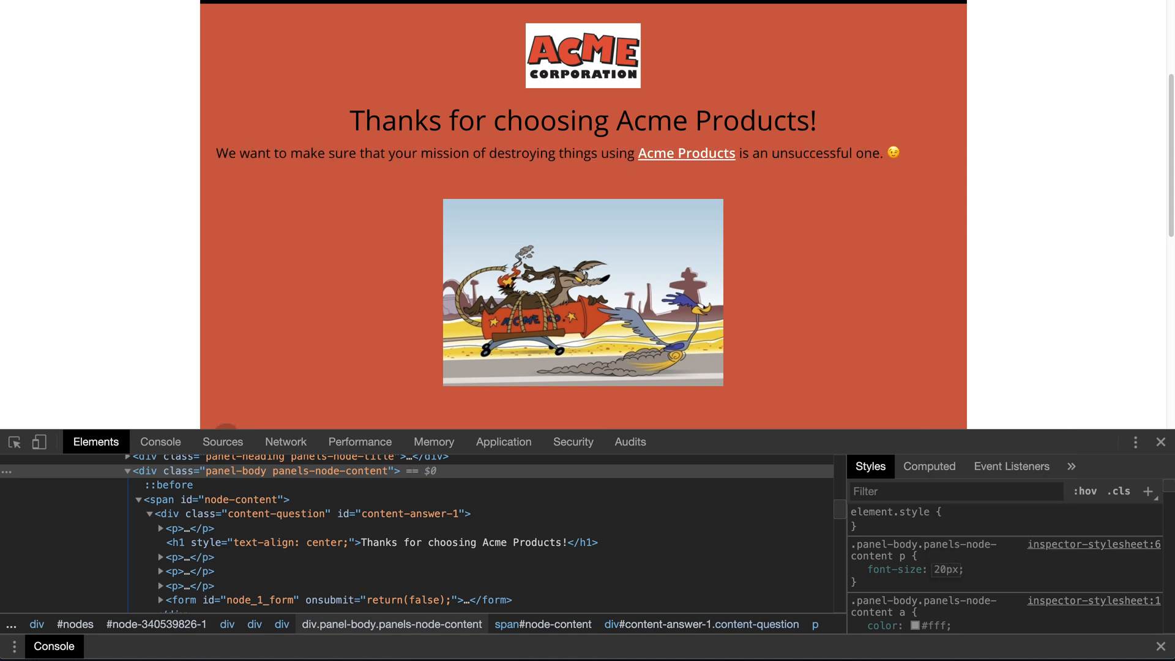
key(Return)
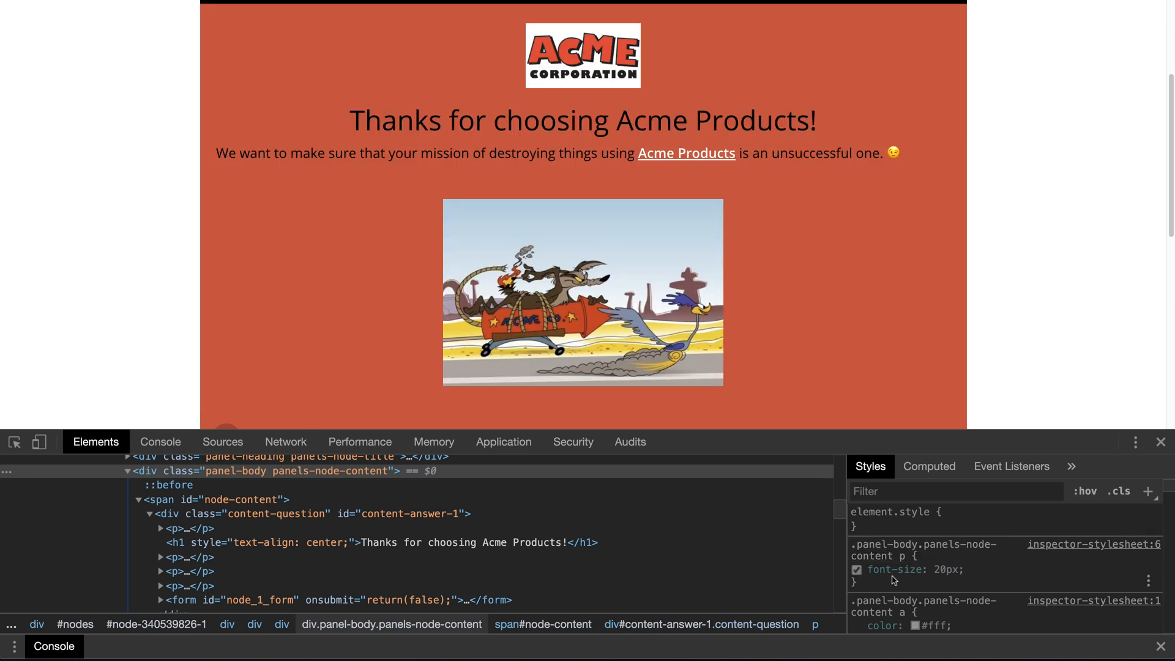
Step: Add a line-height of 2 to the .panel-body.panels-node-content p rule
click(893, 582)
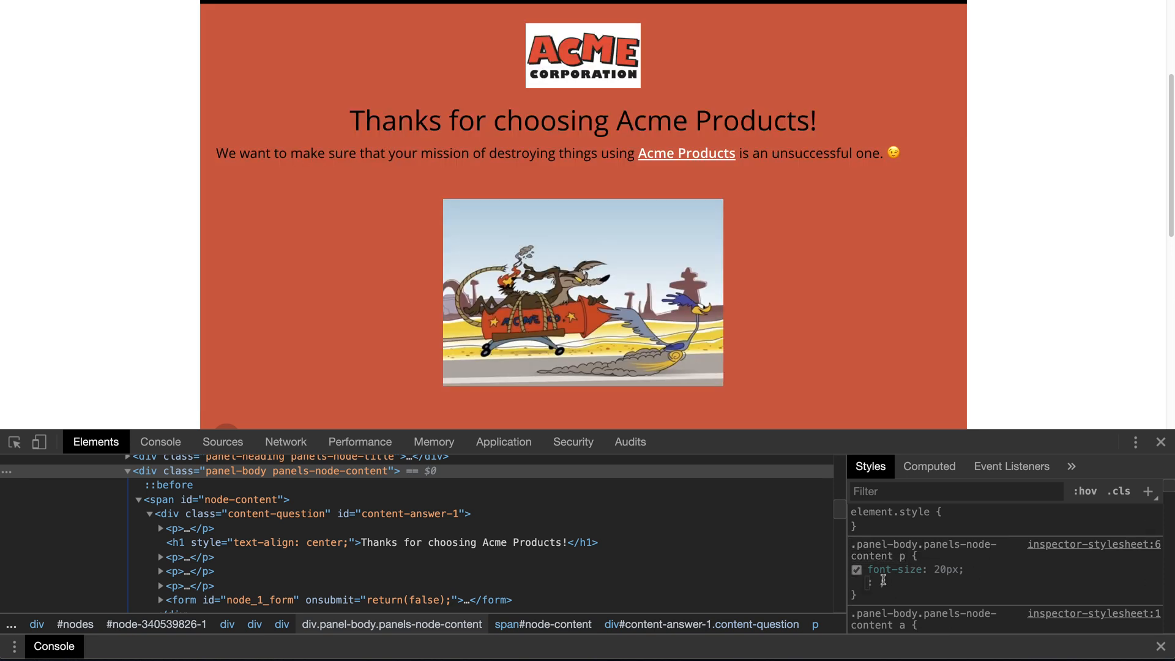
text(line-height: )
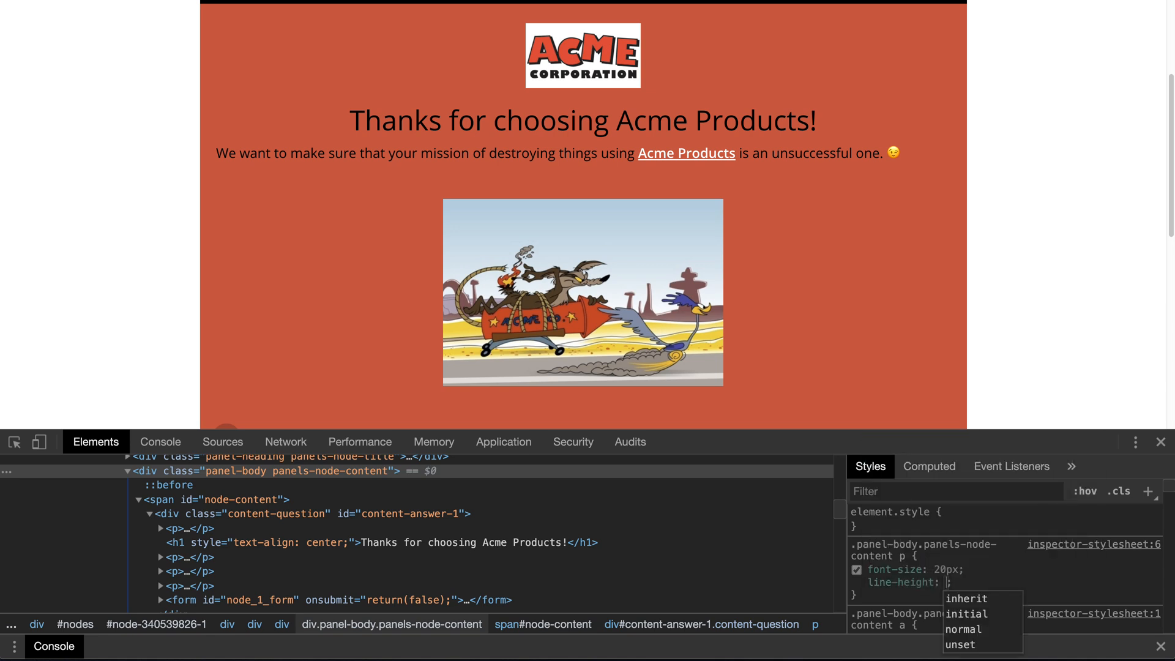
text(2)
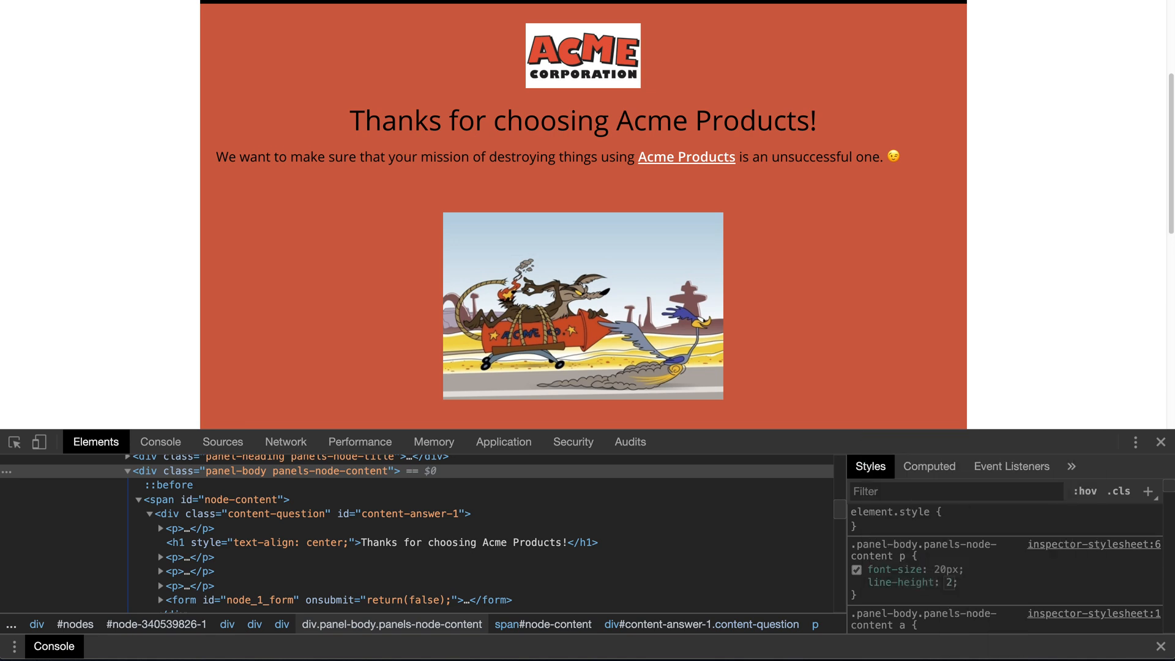
click(990, 583)
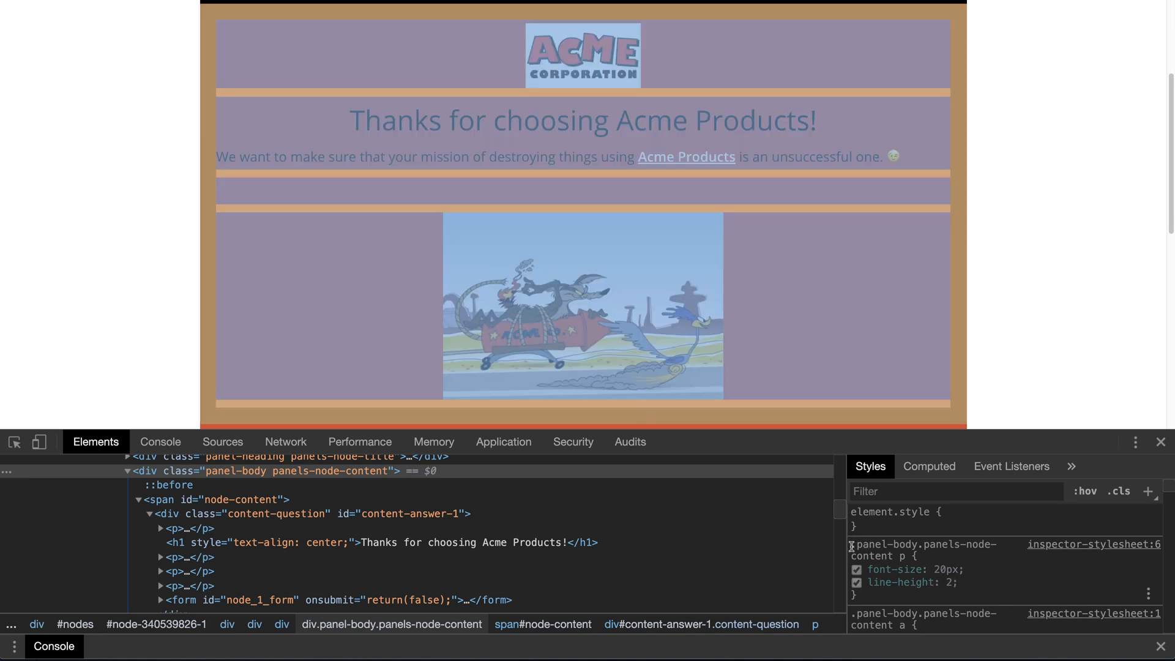
Step: Copy the finished paragraph rule into the tree's code settings, below the .panel-body.panels-node-content a rule
drag(851, 544, 874, 597)
key(ctrl+c)
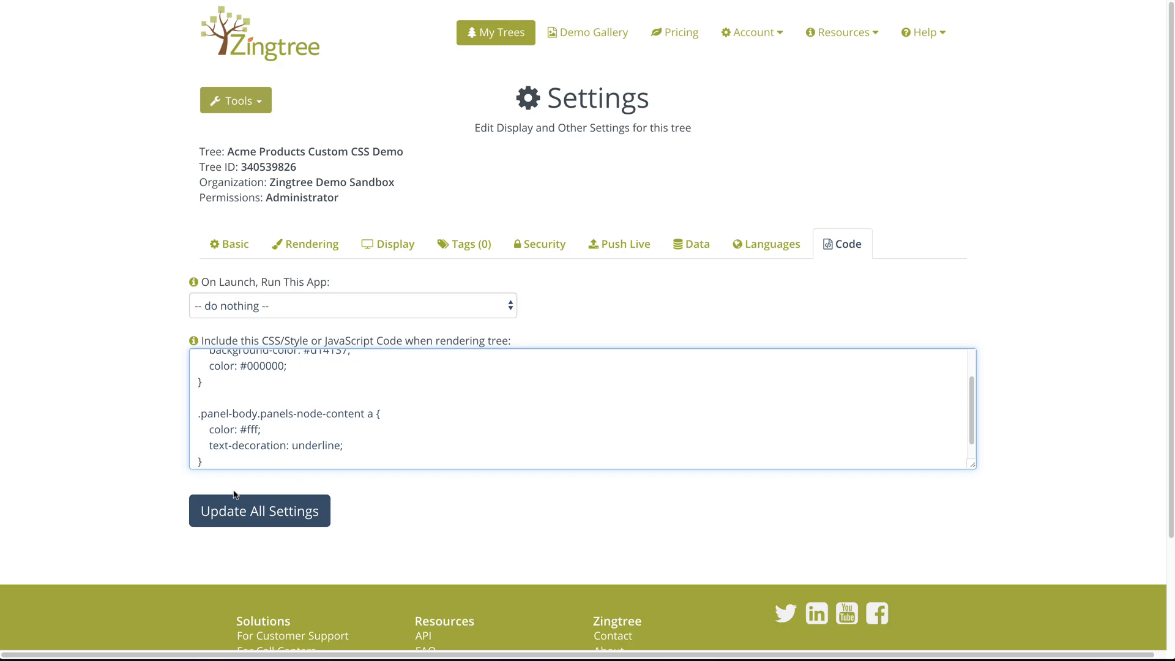
click(224, 464)
key(Return)
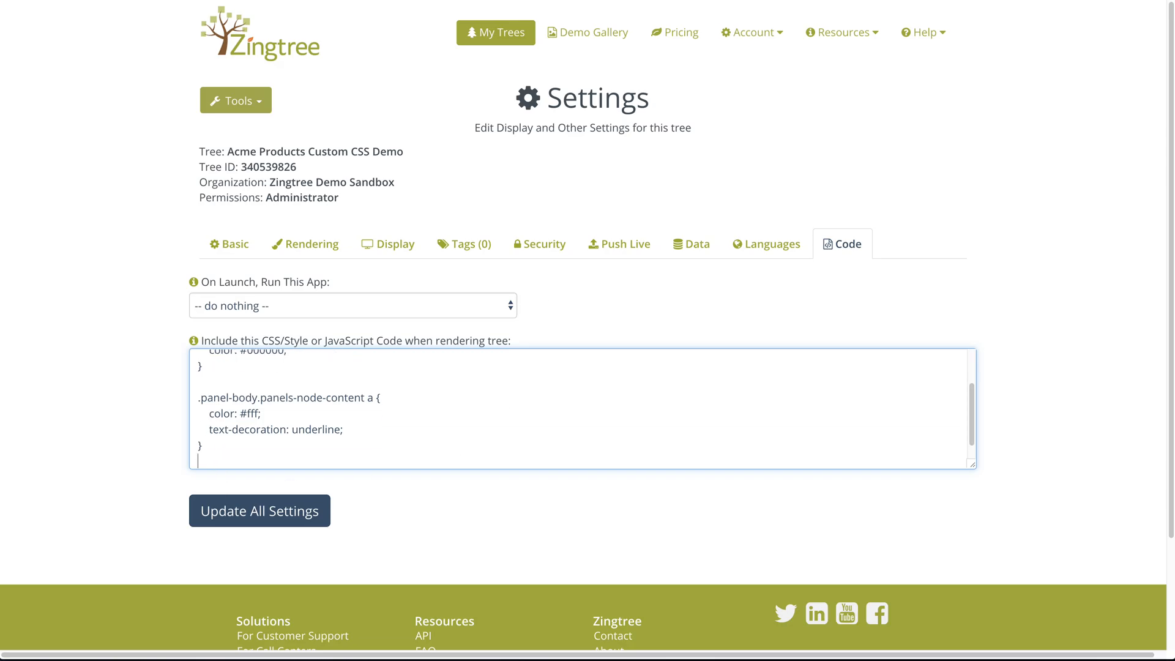
key(ctrl+v)
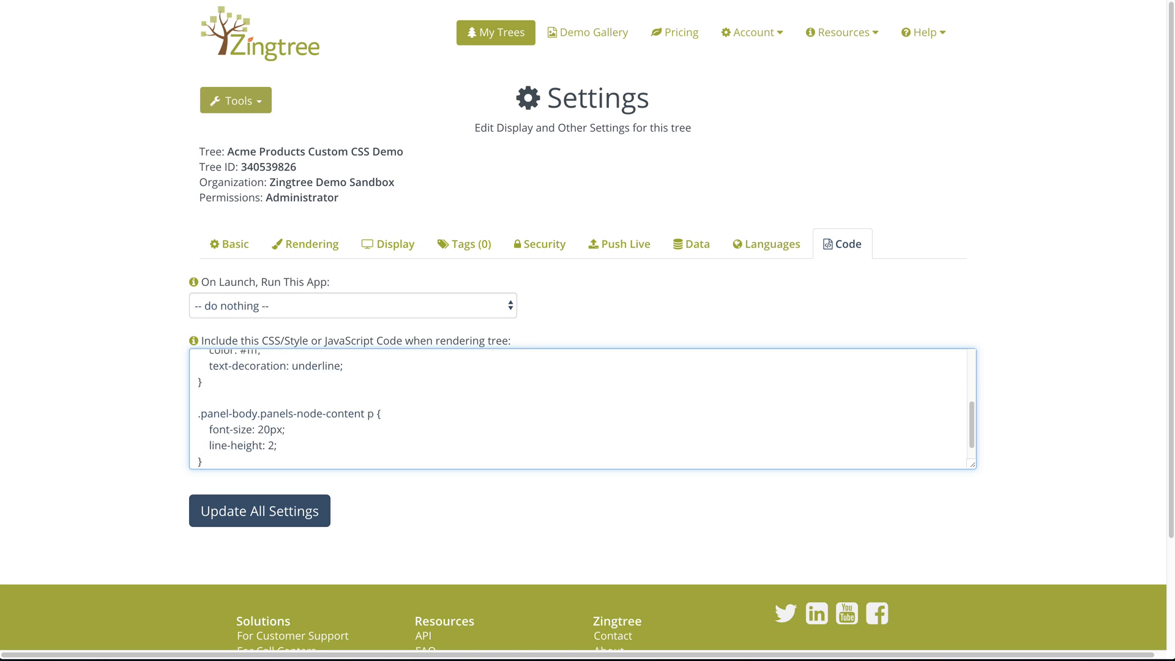
key(Return)
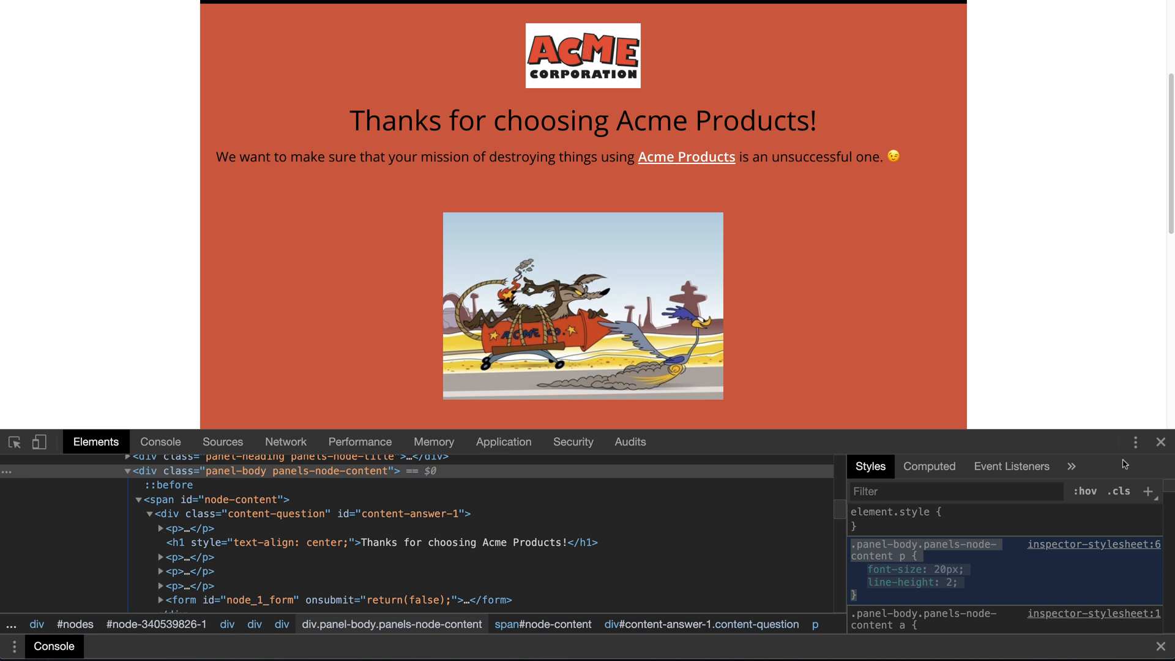
Step: Back in the hosted tree's inspector, add a new style rule with the selector .panel-body.panels-node-content img
click(1149, 492)
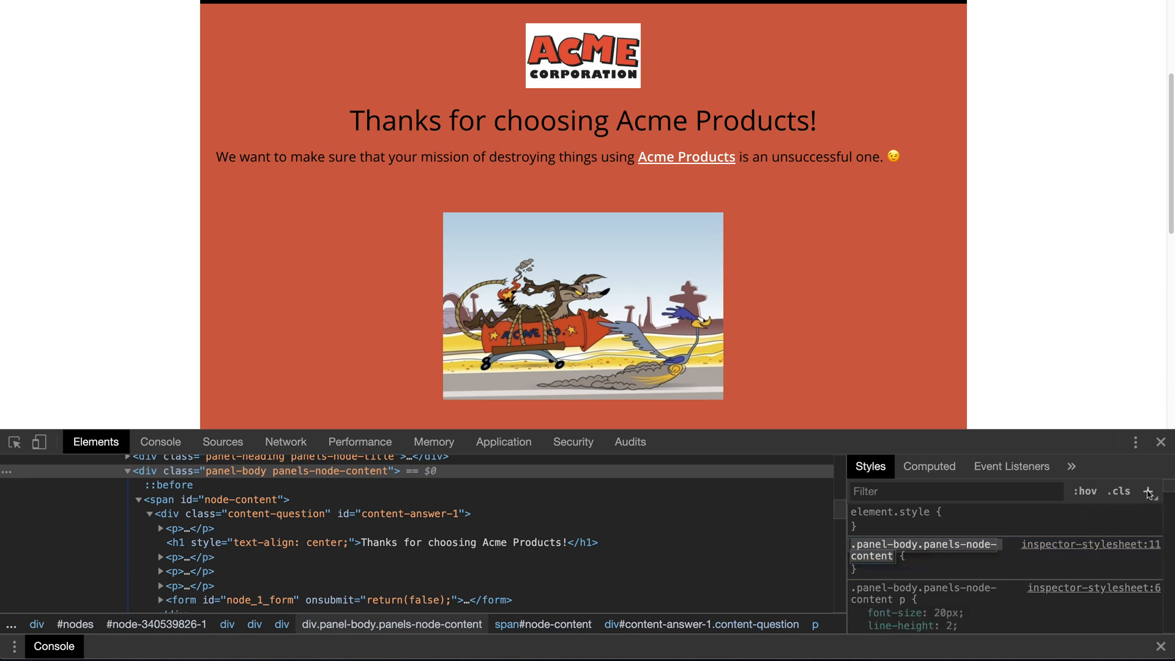
key(Return)
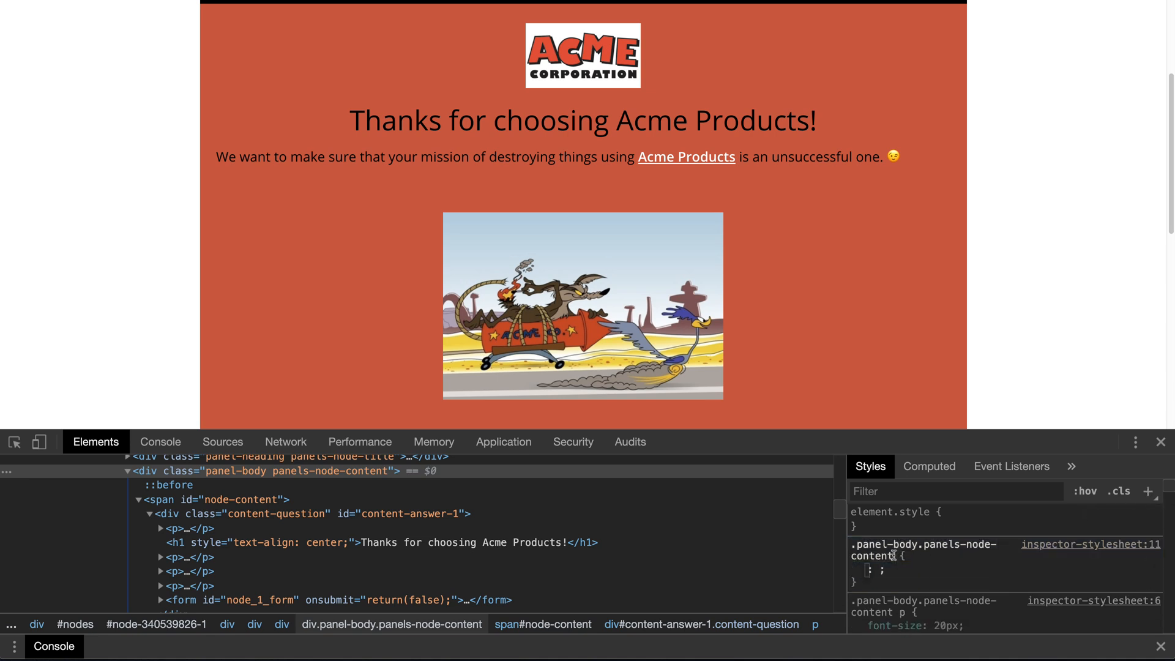
click(892, 555)
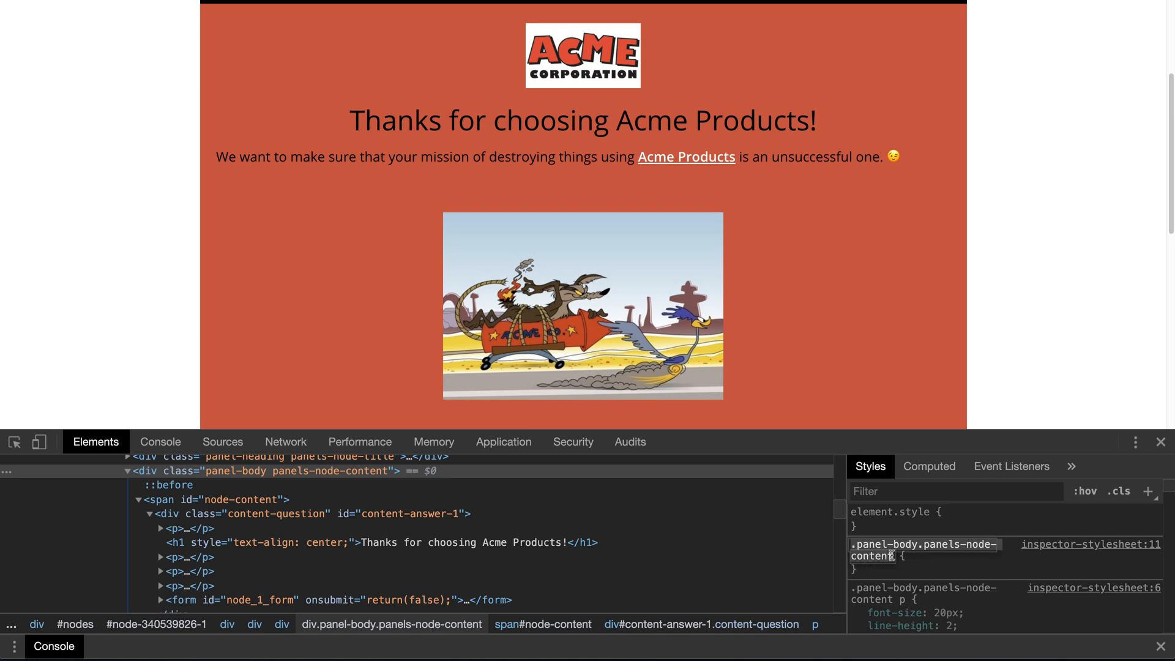
key(Right)
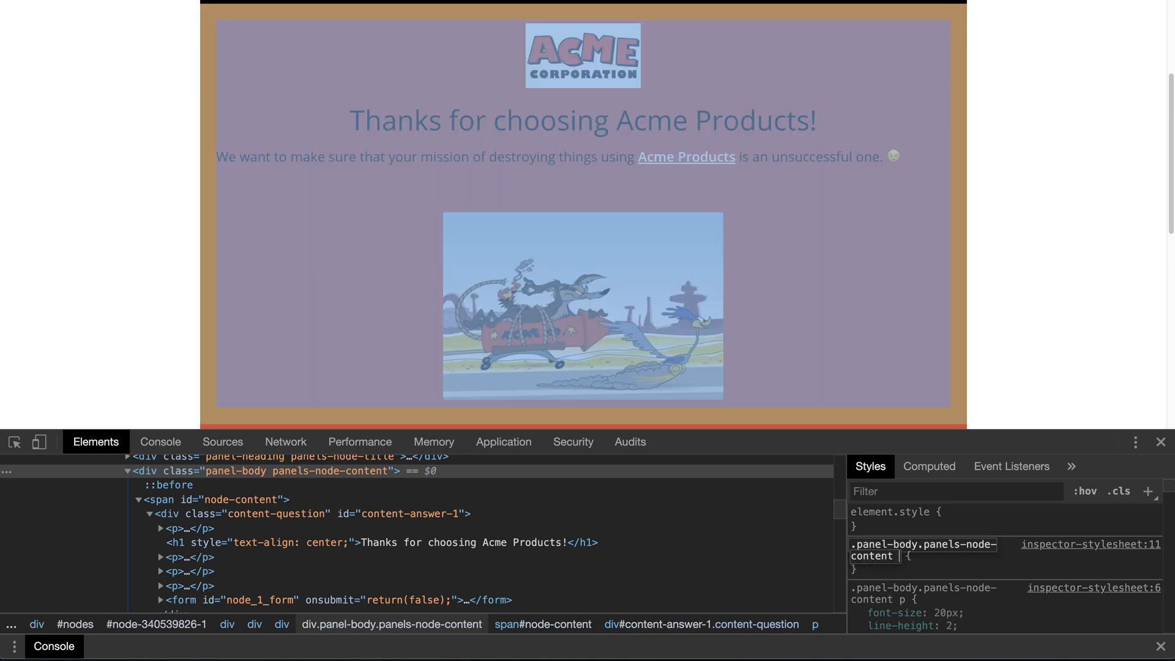
text(img)
key(Return)
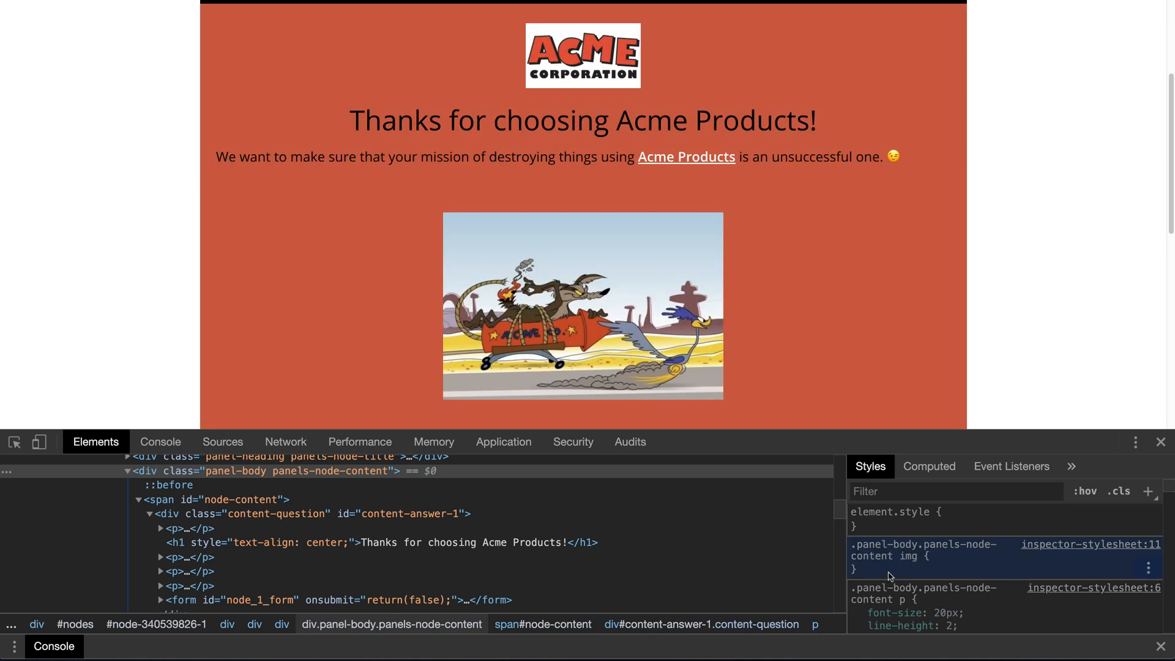
Step: Set border-style to solid in the .panel-body.panels-node-content img rule
click(889, 572)
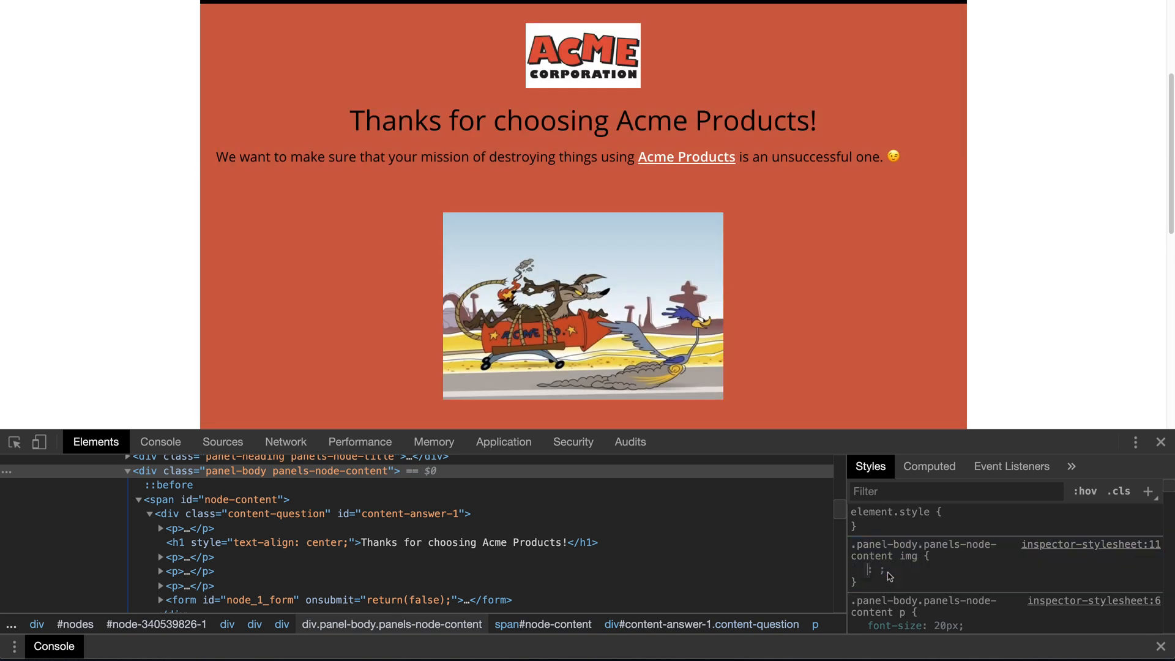
text(bor)
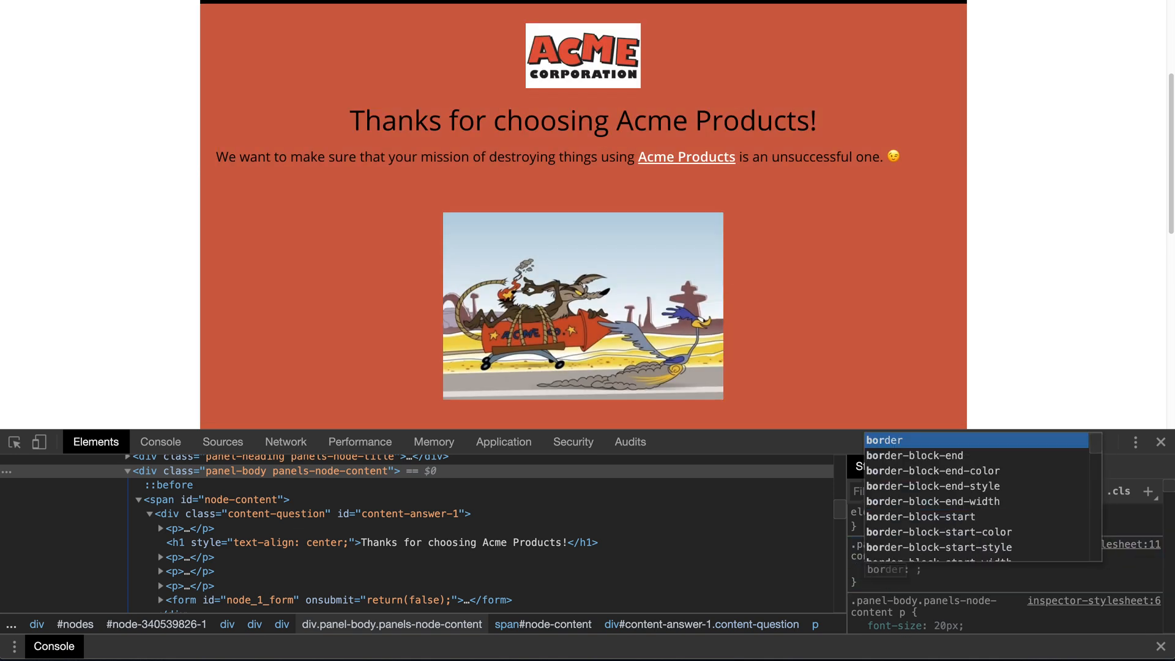
text(der-)
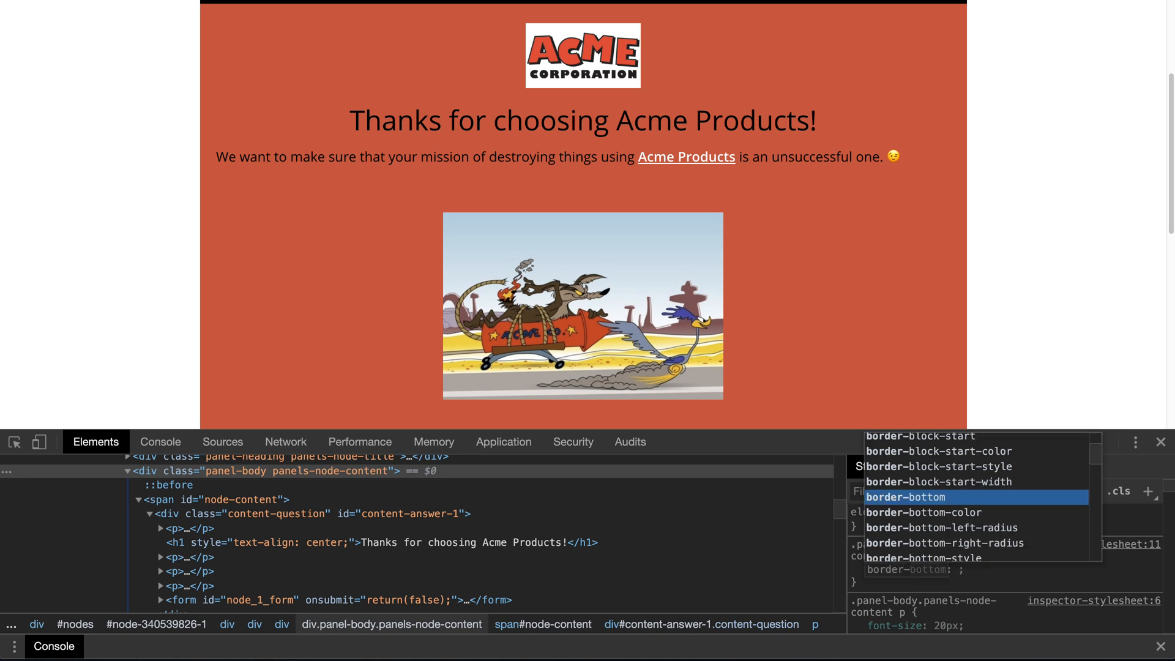
text(style)
key(Tab)
text(s)
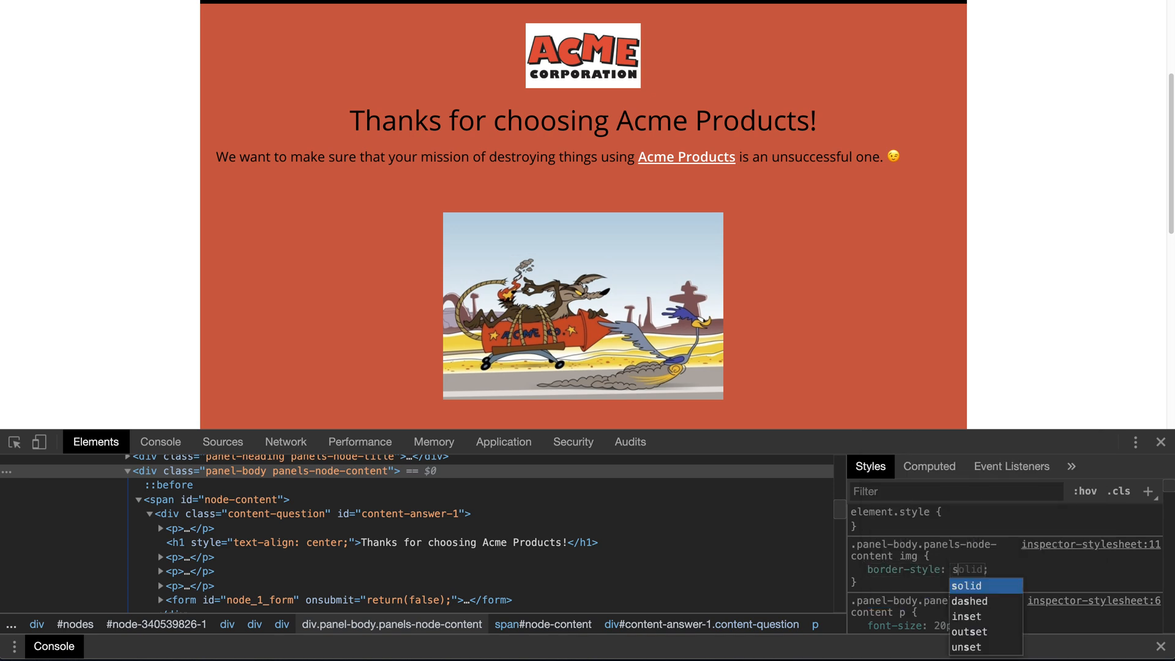
text(olid)
key(Tab)
Step: Add a border-color of #000 to the image rule
text(bor)
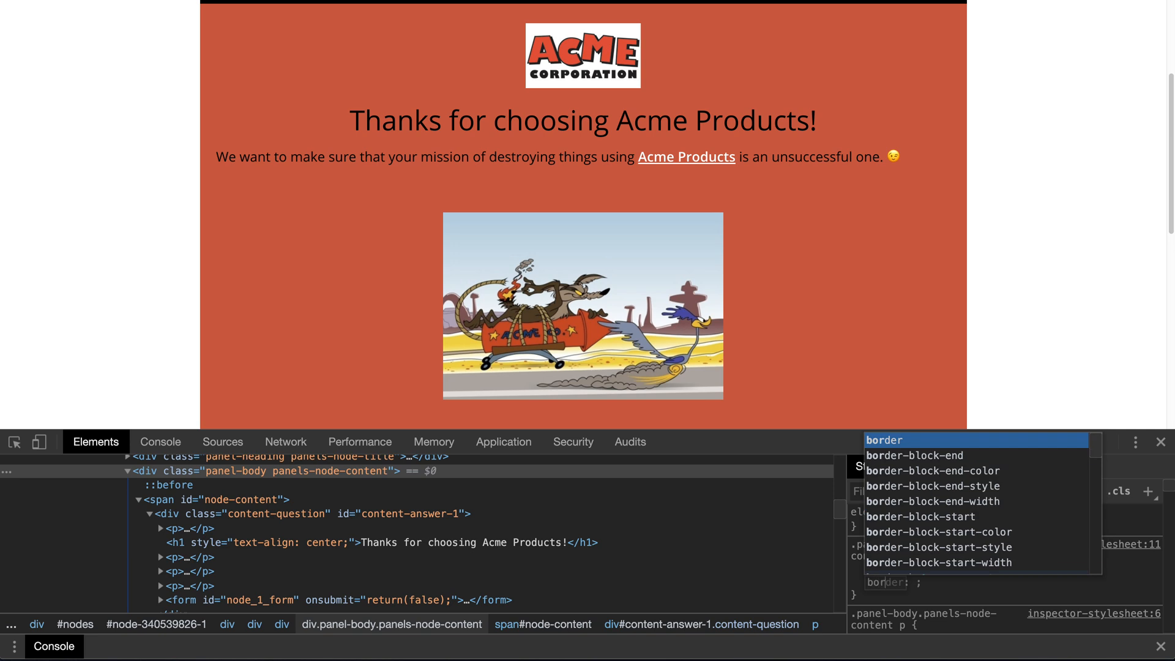
text(der-coilor)
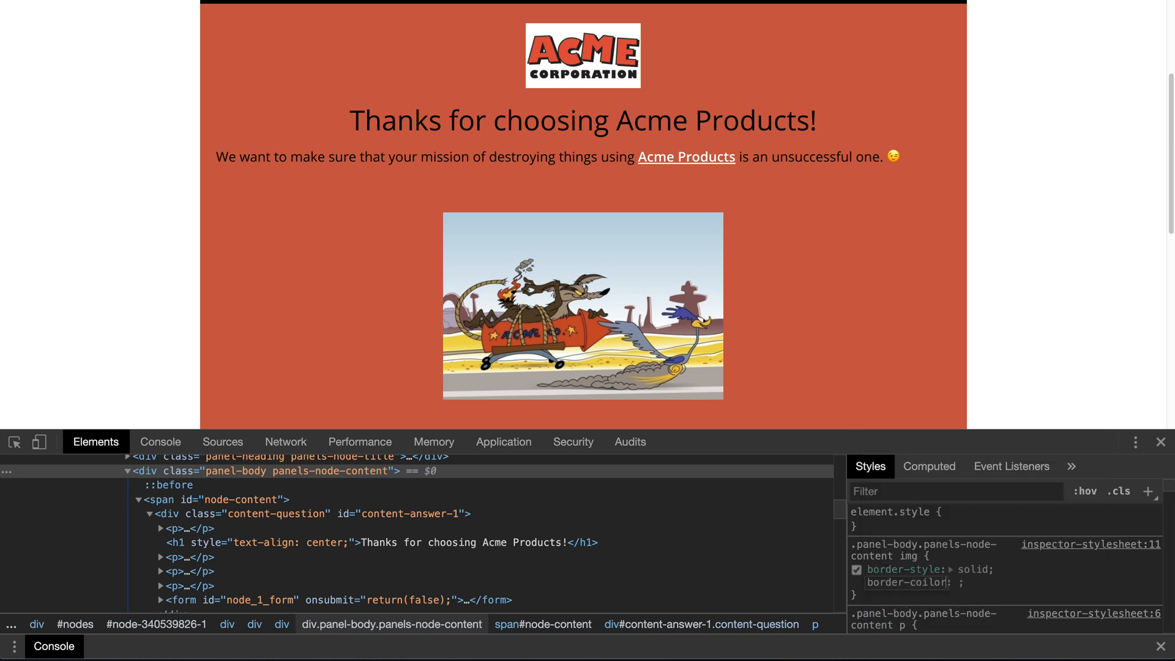
key(BackSpace)
key(BackSpace)
key(BackSpace)
key(BackSpace)
text(lor)
key(Tab)
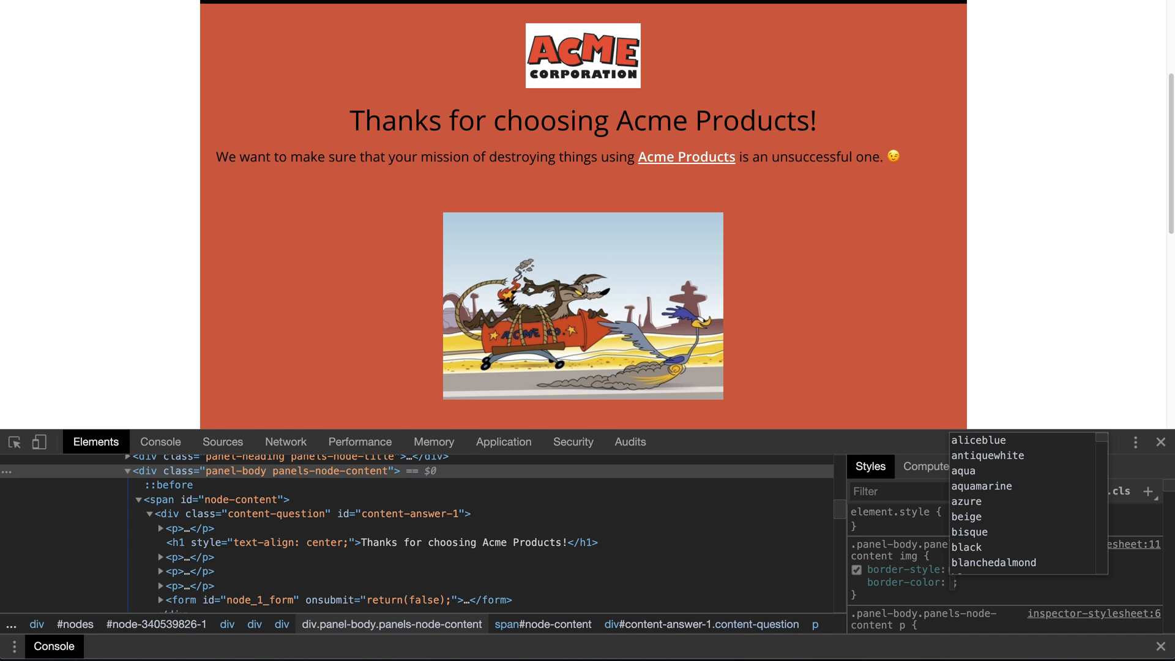
text(#000)
key(Return)
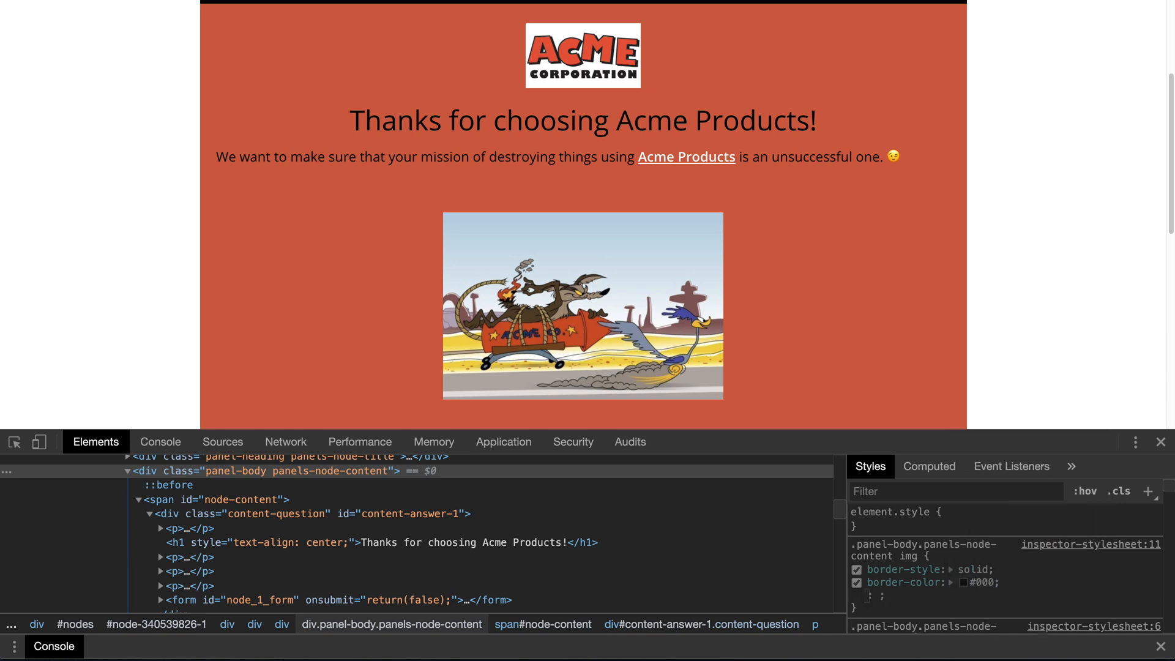
Step: Add a border-width of 4px to the image rule
text(bord)
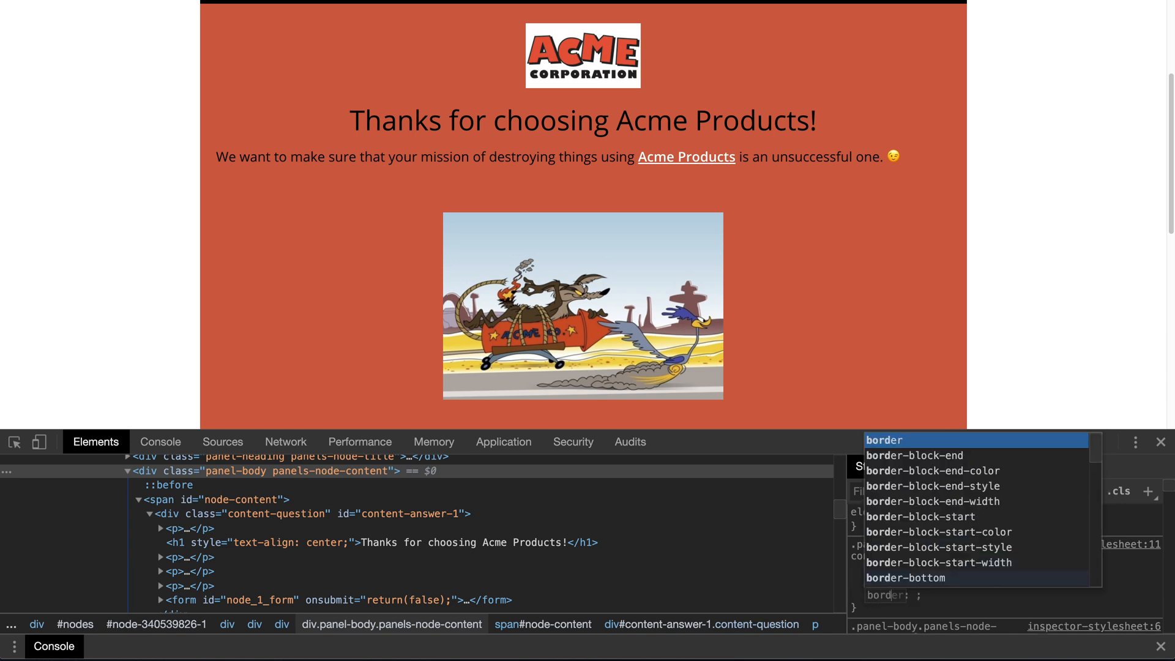
text(er-width)
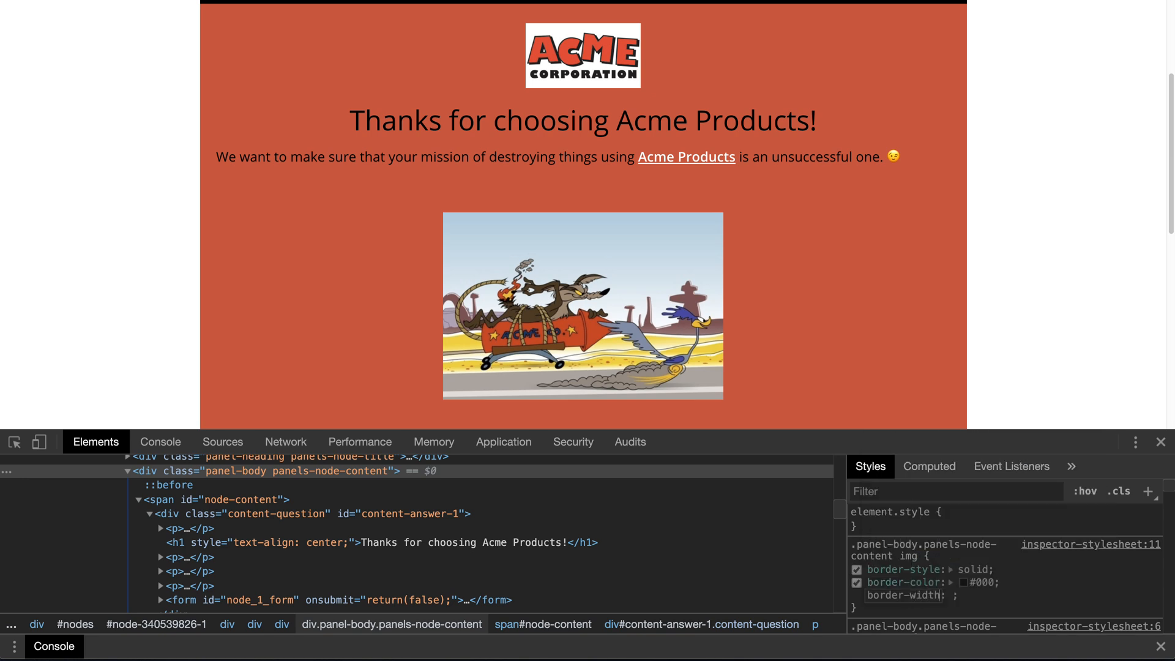
key(Tab)
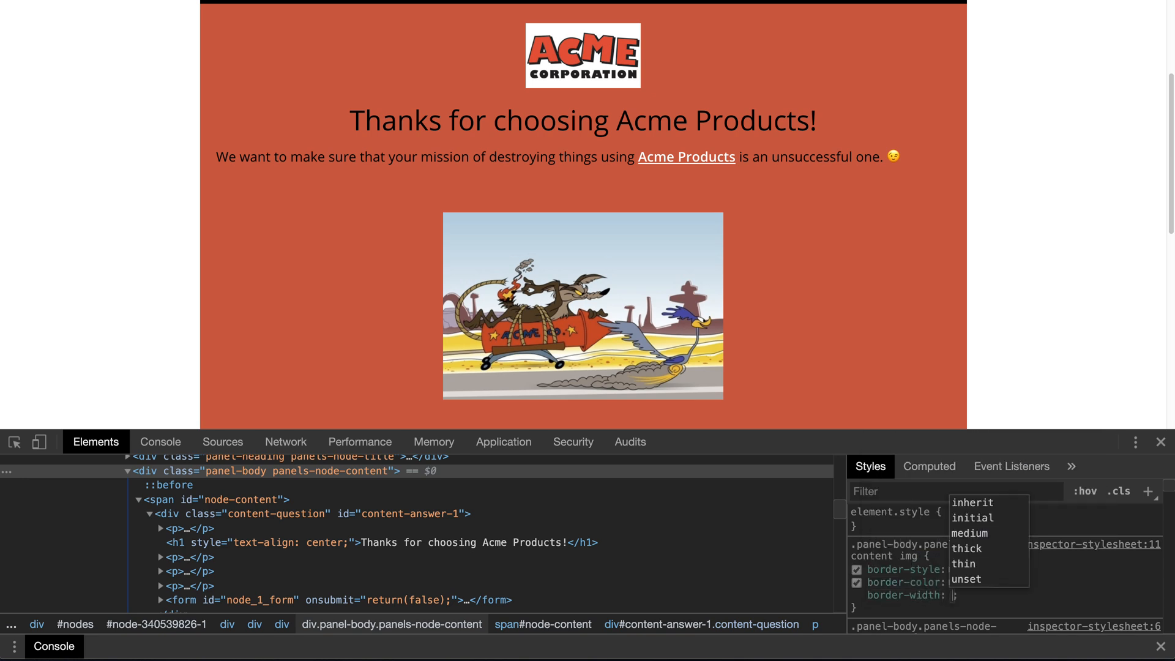
text(4px)
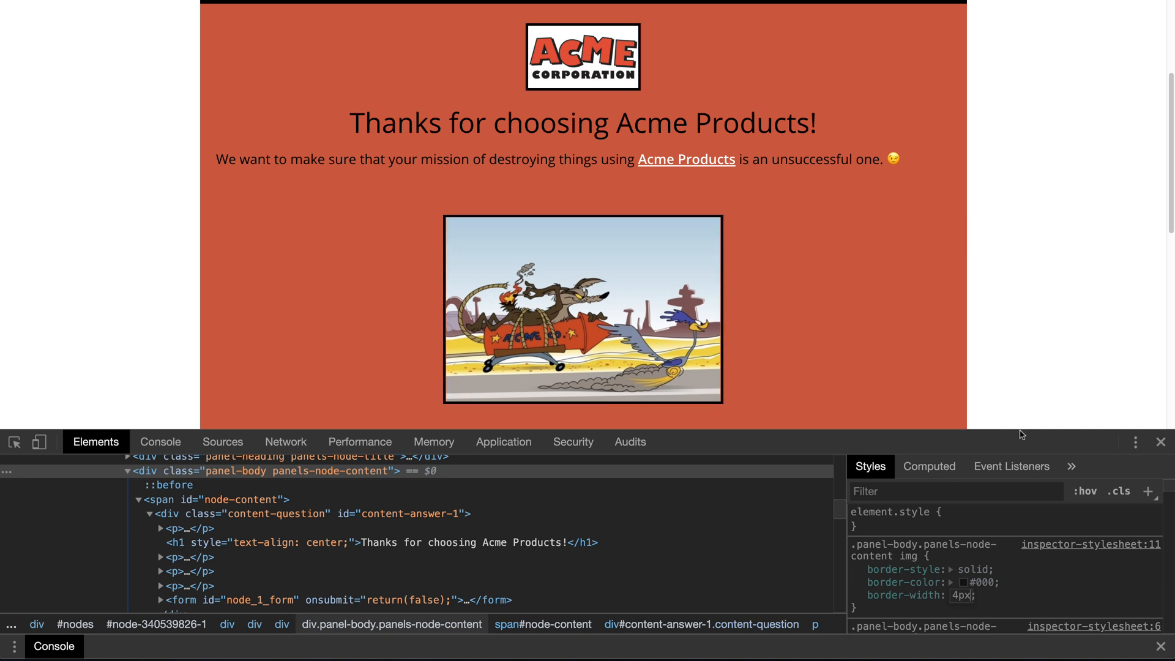
click(1033, 592)
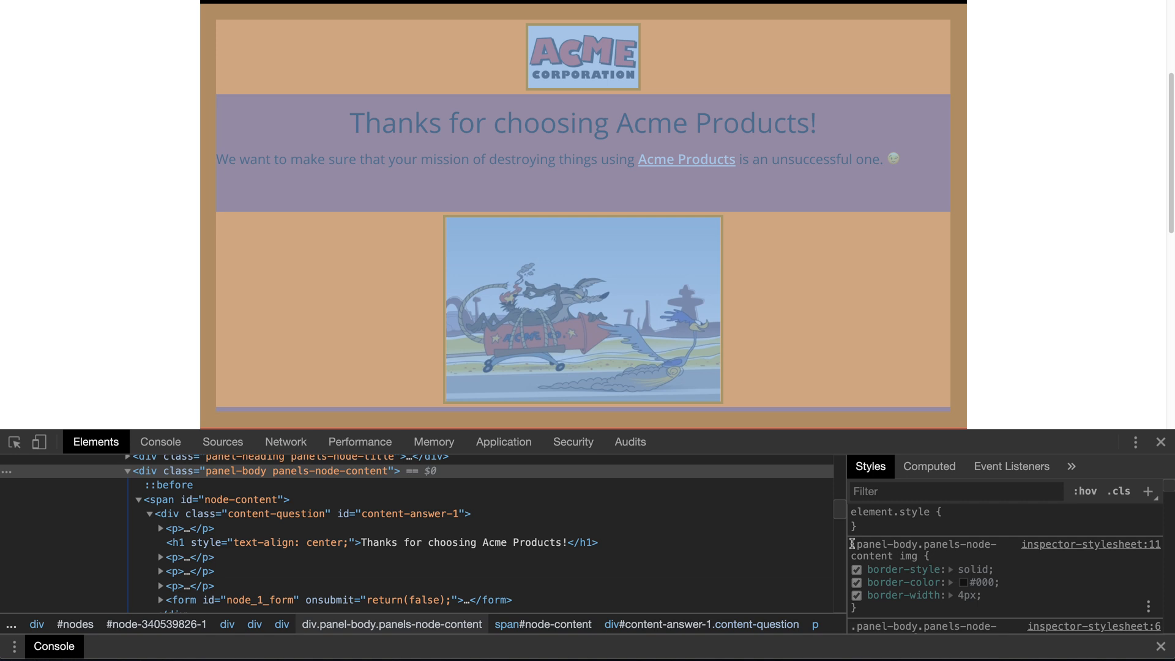
Step: Copy the finished image rule into the tree's code settings, below the paragraph rule
drag(852, 544, 870, 609)
key(ctrl+c)
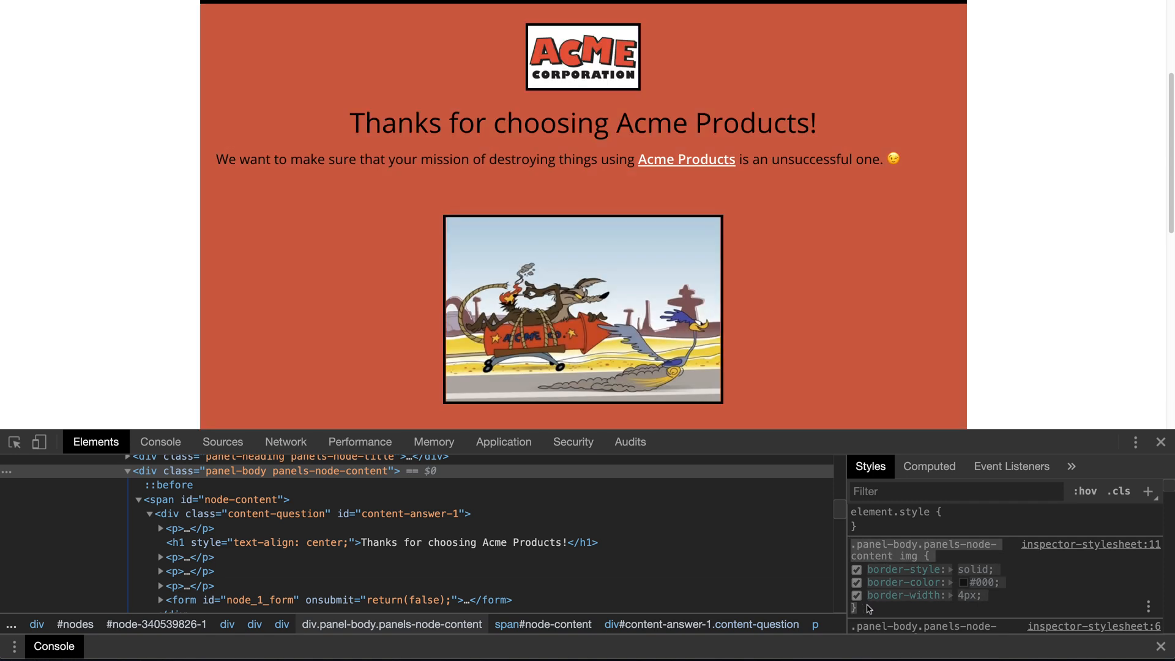
click(582, 2)
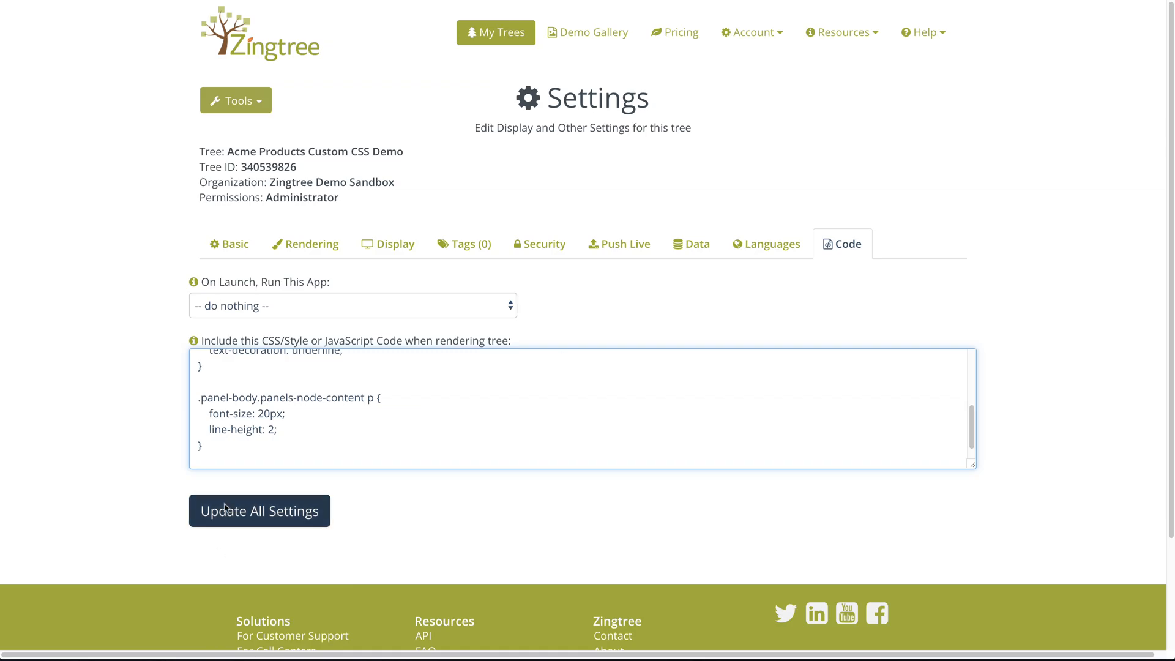
click(216, 458)
key(Return)
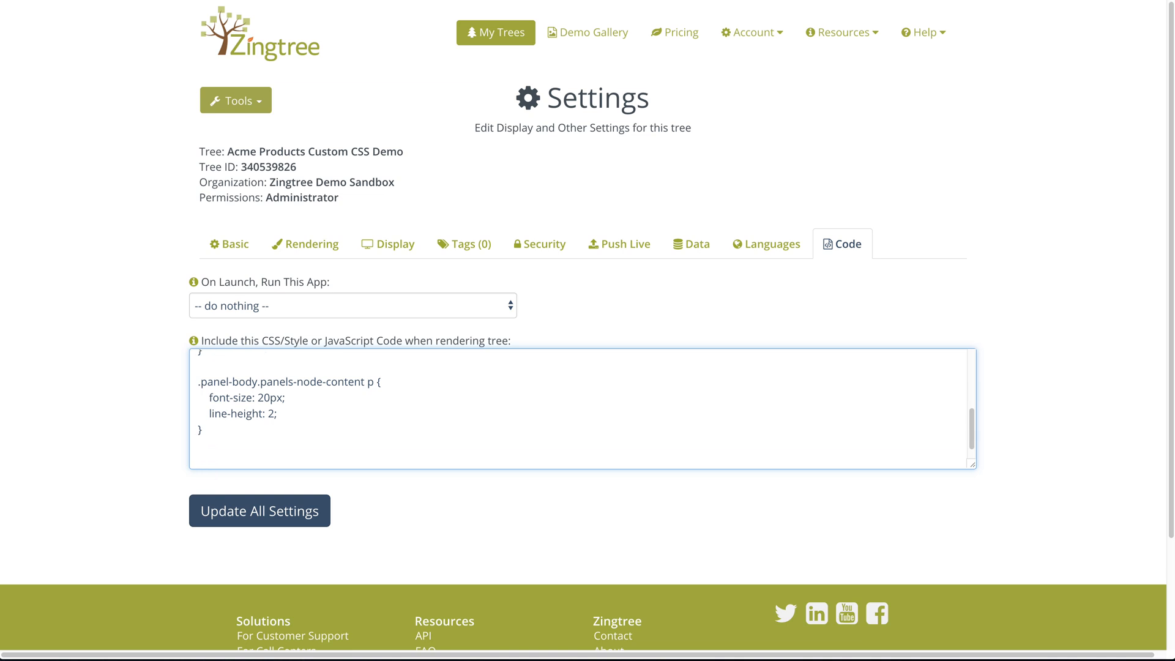
key(ctrl+v)
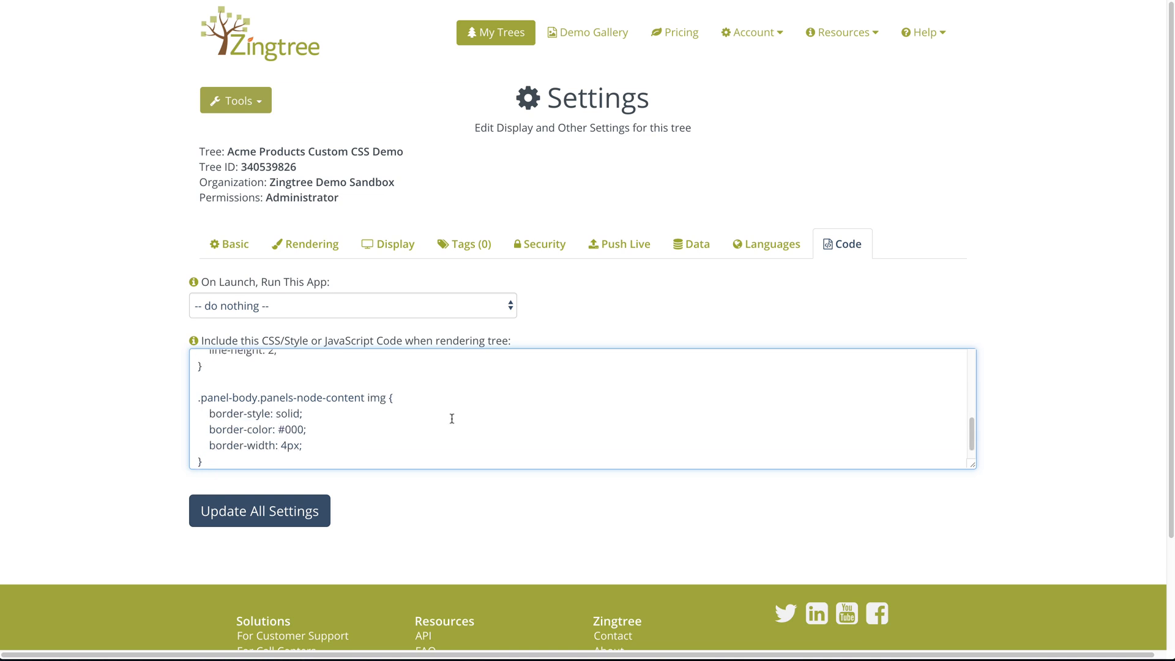
scroll(452, 417, up, 5)
click(379, 524)
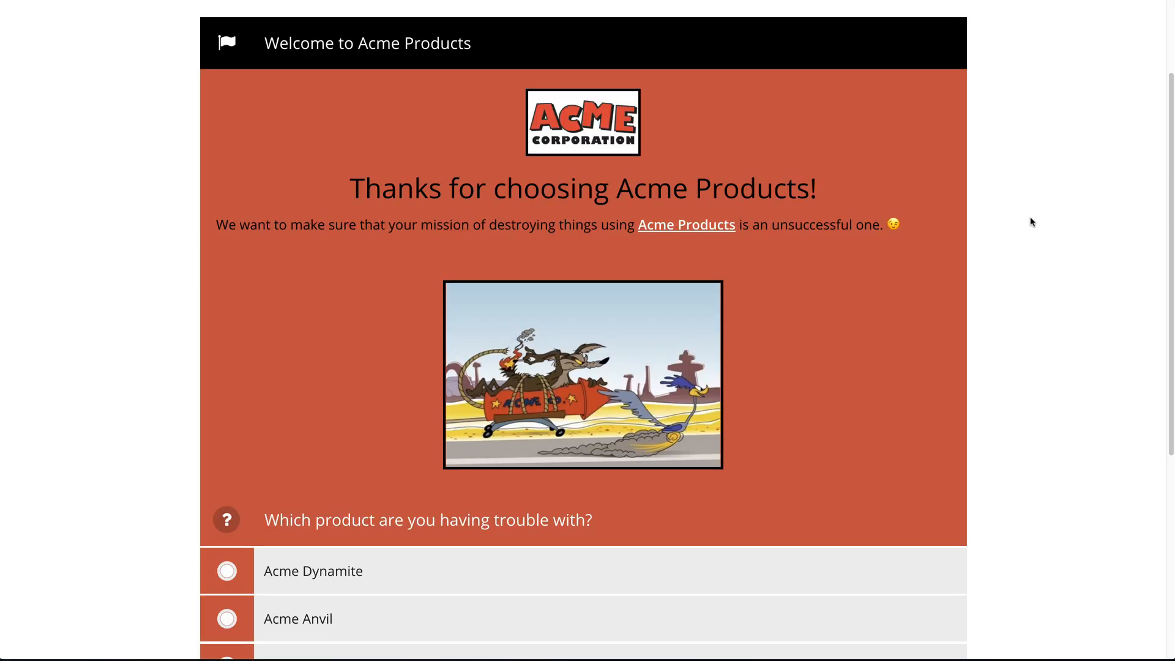
Step: Reload the hosted tree page and examine how its welcome panel renders without the inspector's temporary styles
right_click(1021, 206)
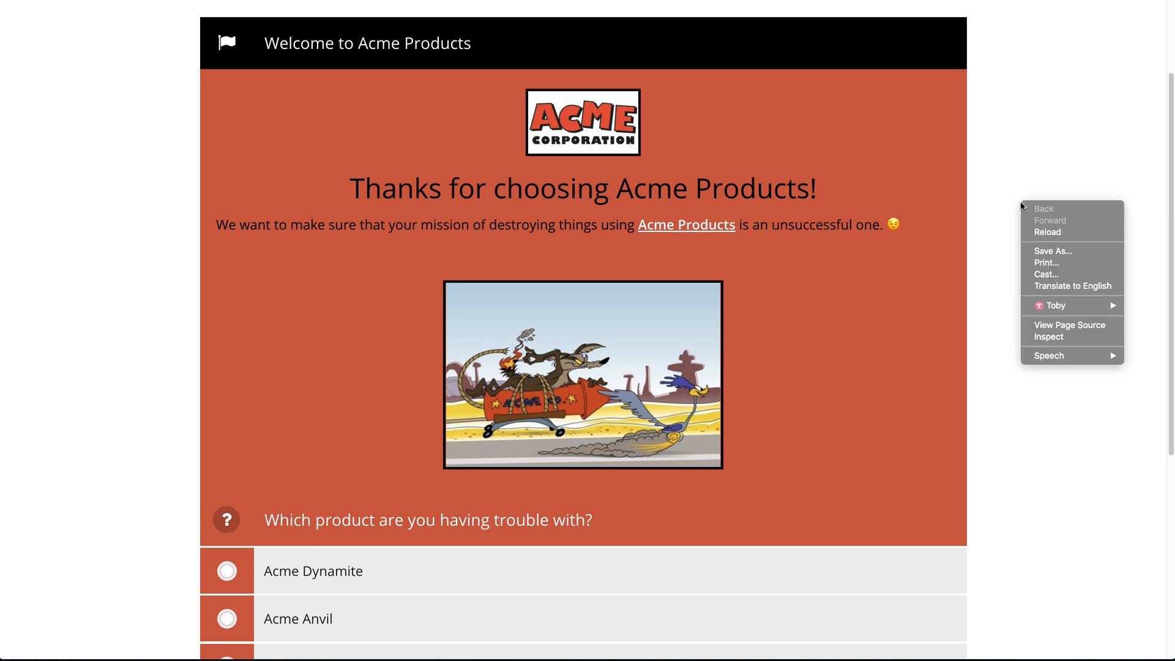
click(1039, 232)
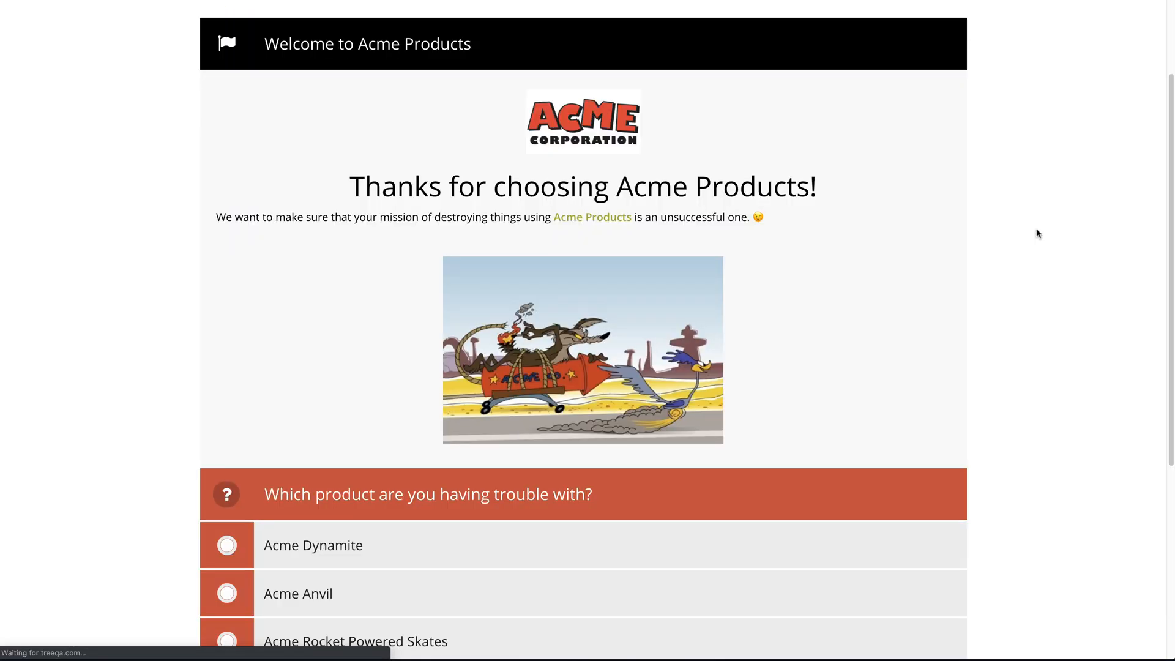
scroll(1039, 233, down, 3)
scroll(1039, 232, up, 3)
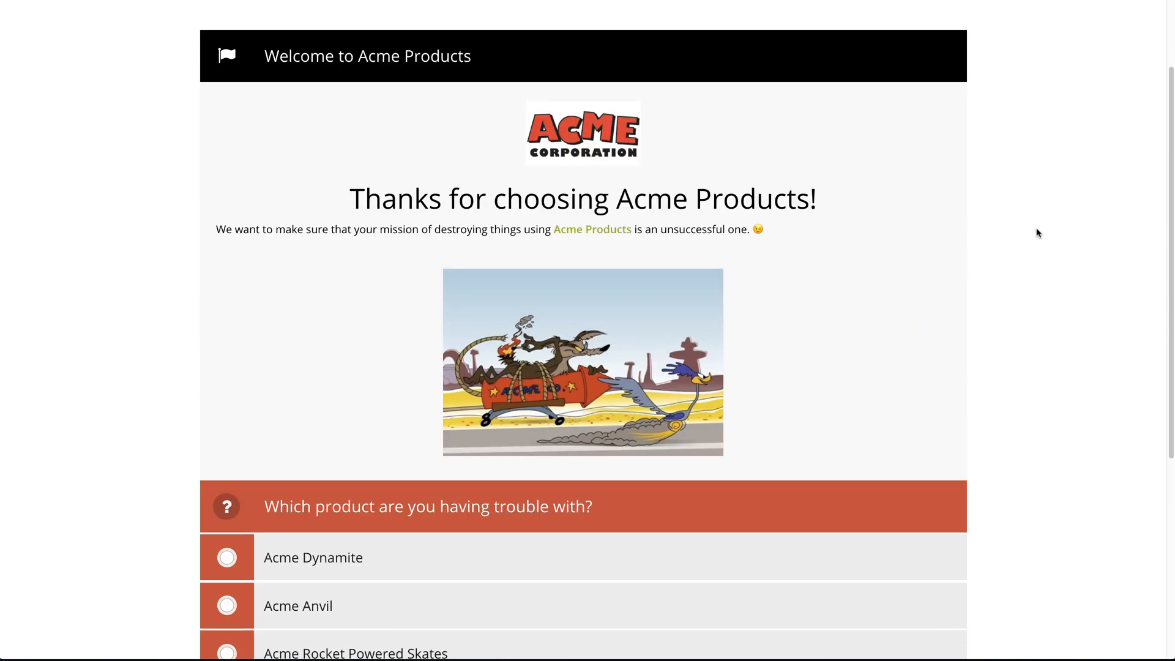
scroll(1038, 234, up, 2)
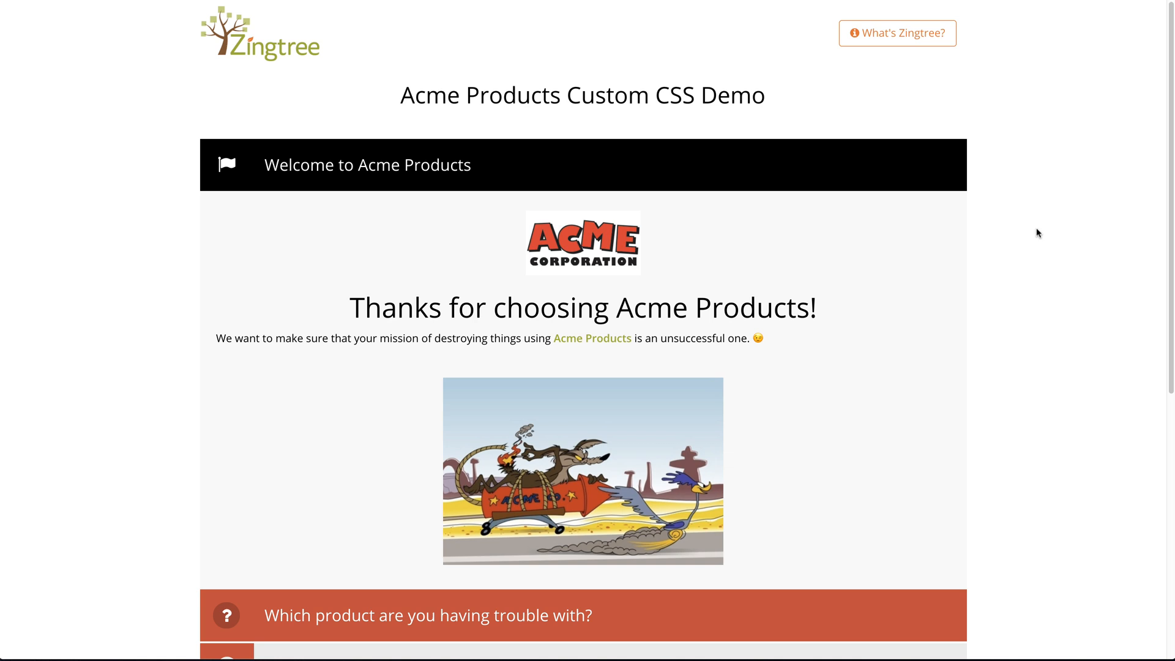
Step: Save the tree's code settings with the custom CSS and reload the hosted tree page
scroll(1039, 233, down, 3)
scroll(1039, 233, up, 2)
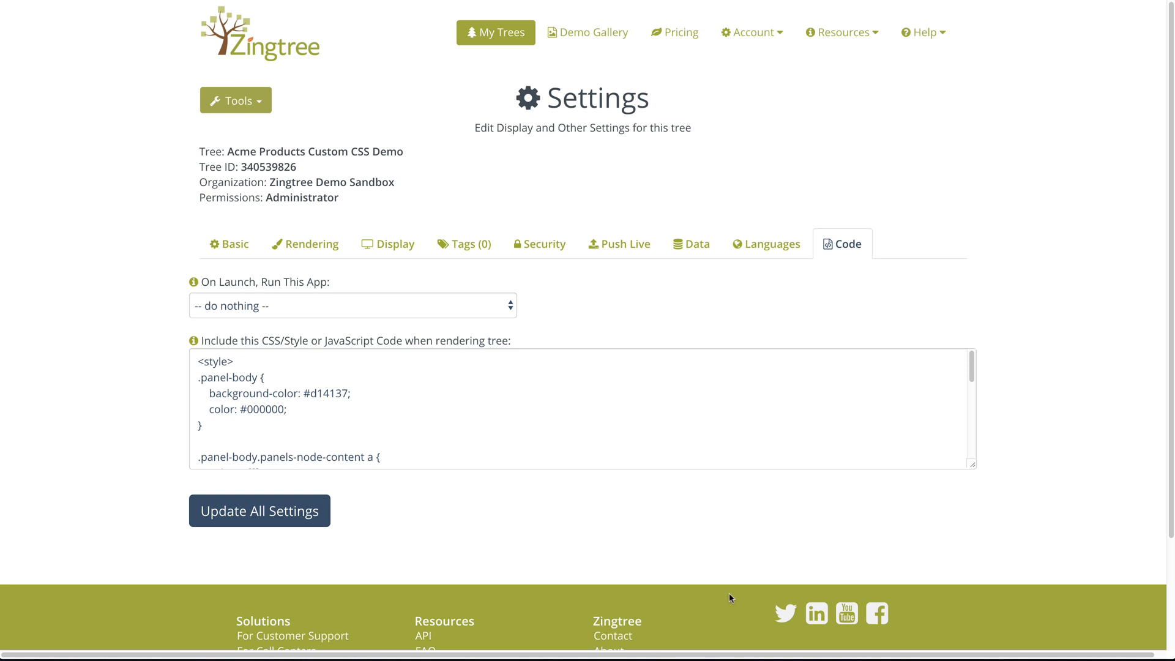
click(284, 515)
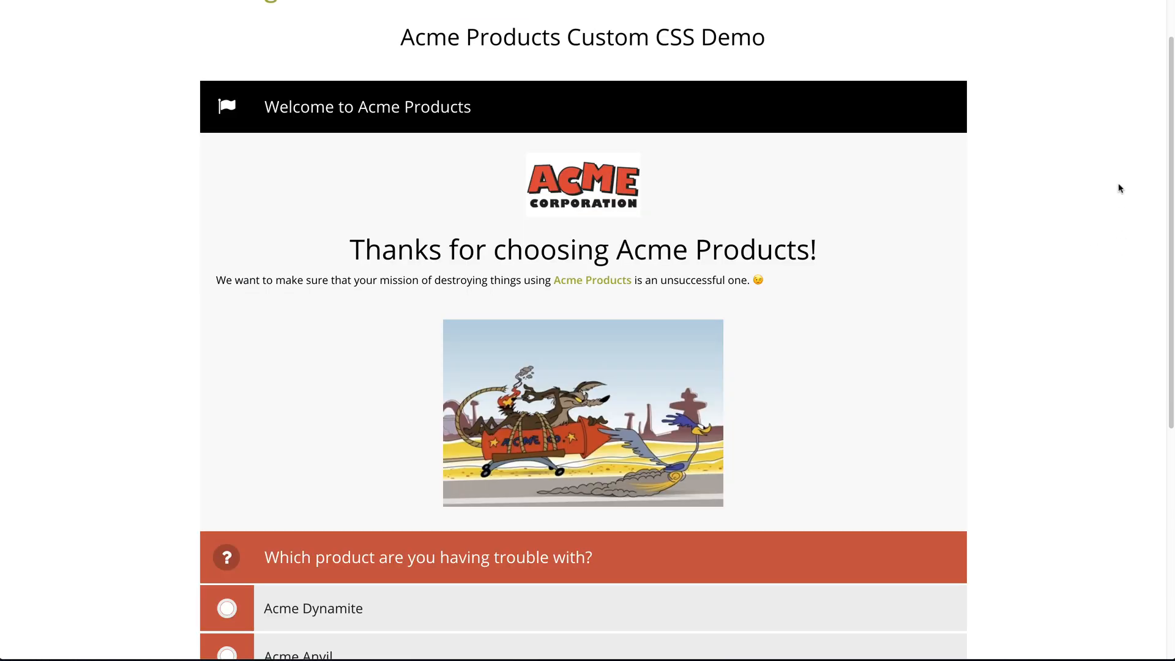
right_click(1054, 115)
click(1078, 142)
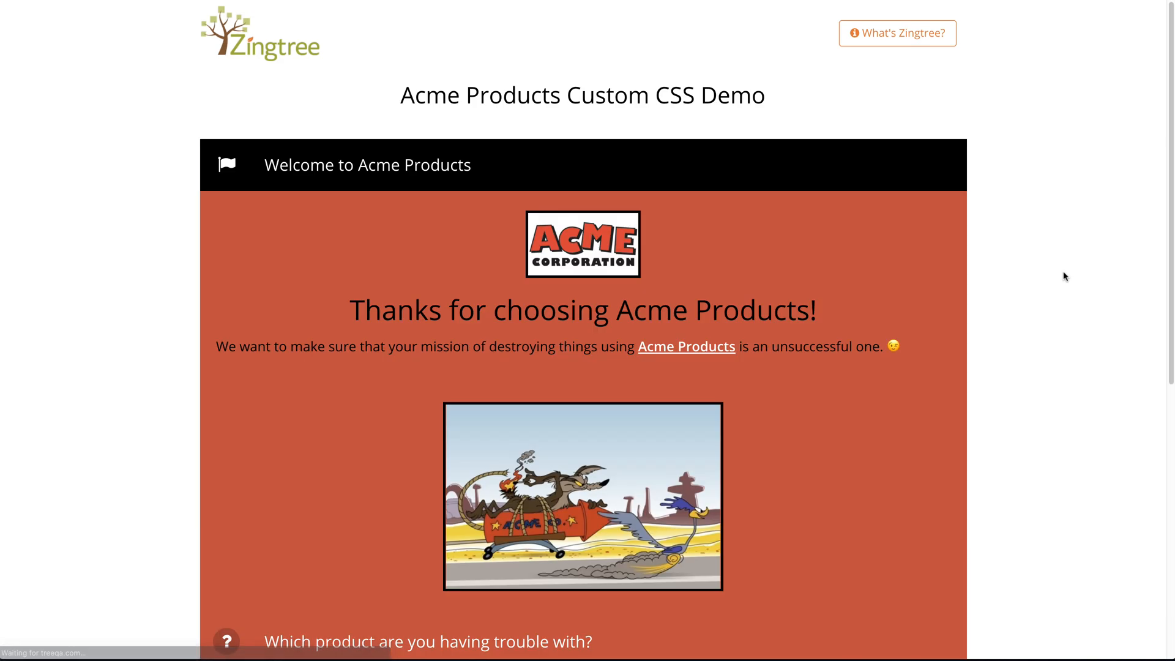
Step: Follow the Acme Dynamite and "My tail is on fire!" answers, and examine the custom styling on the tree's pages
scroll(1066, 277, down, 3)
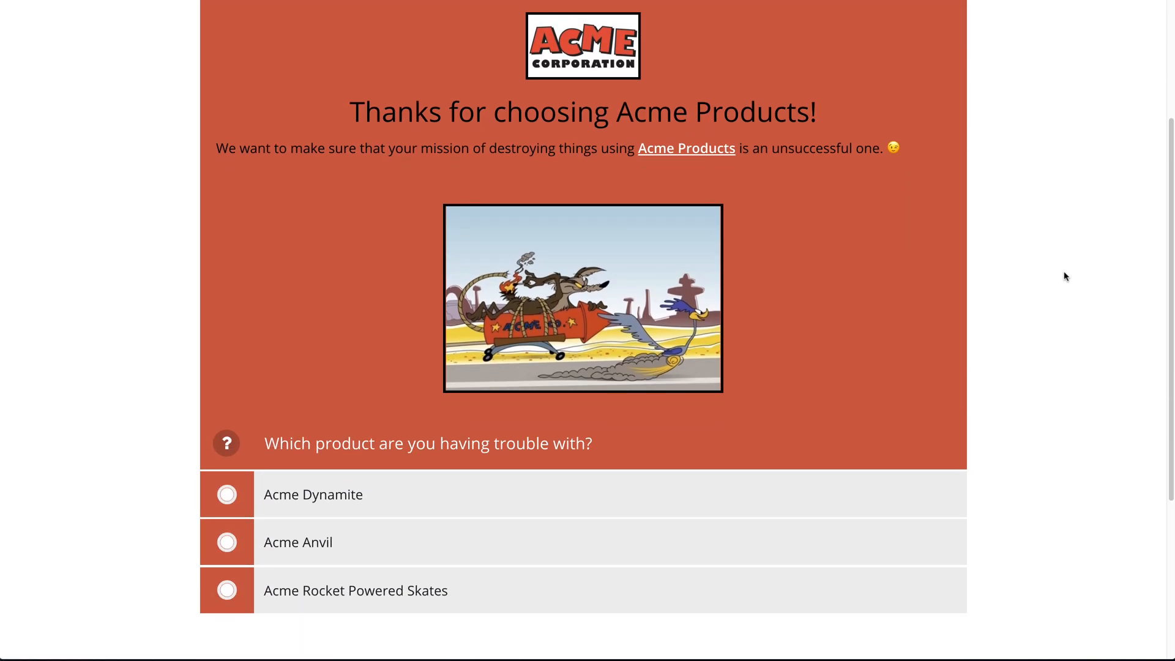
click(375, 493)
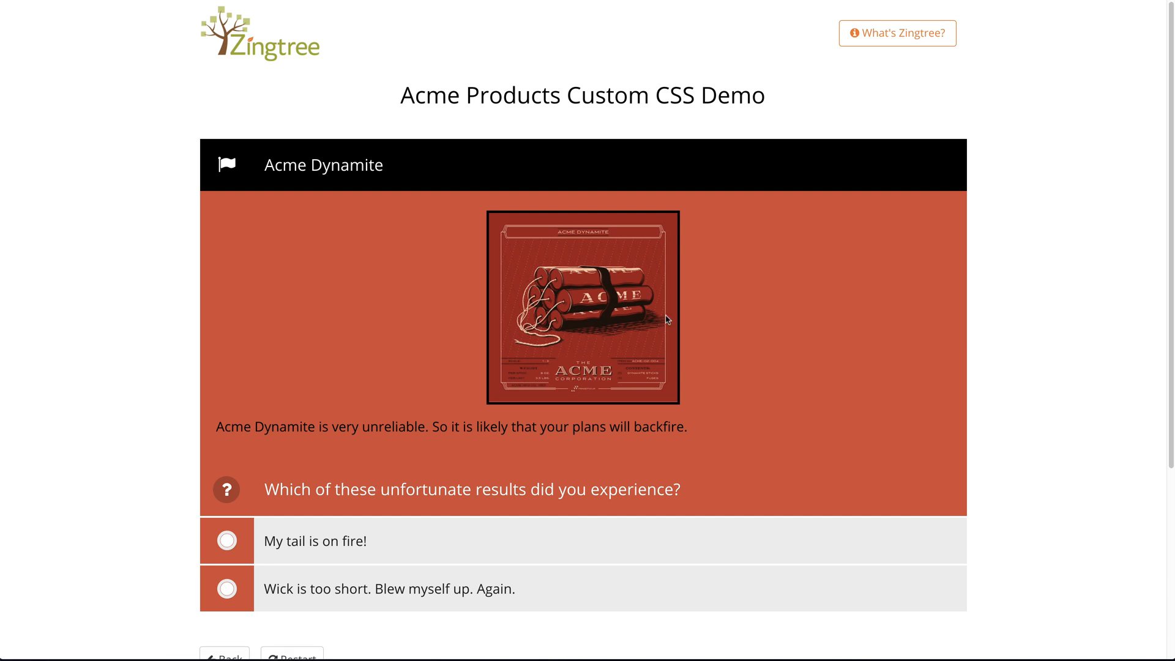
click(359, 539)
scroll(319, 473, down, 2)
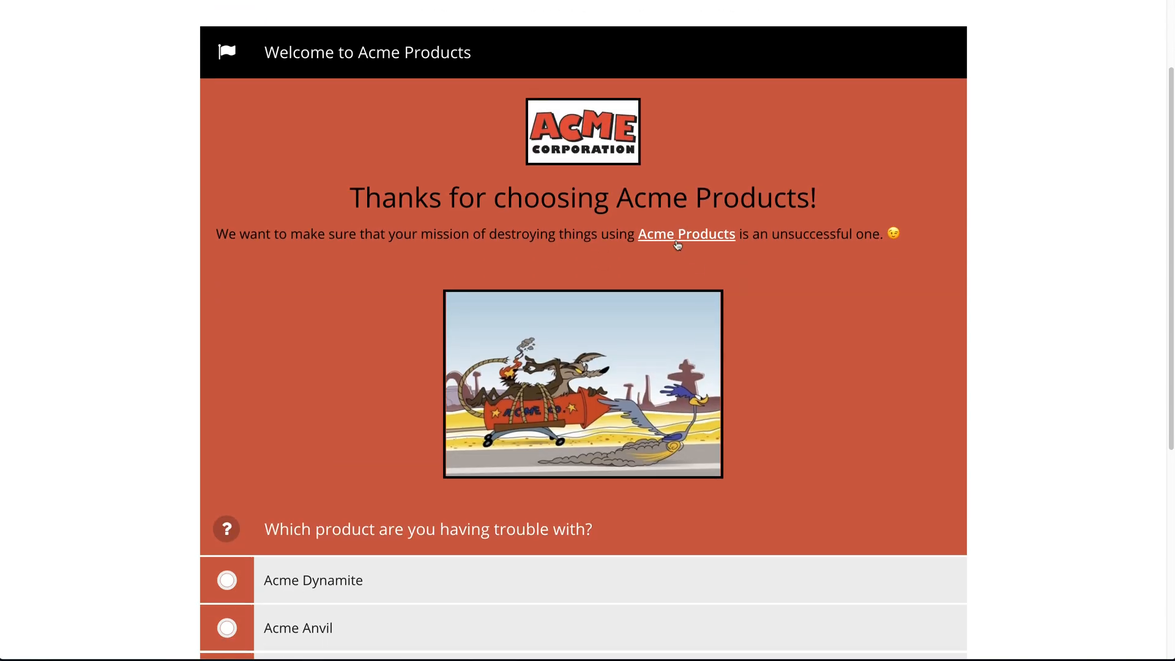
scroll(855, 409, down, 1)
scroll(855, 409, down, 3)
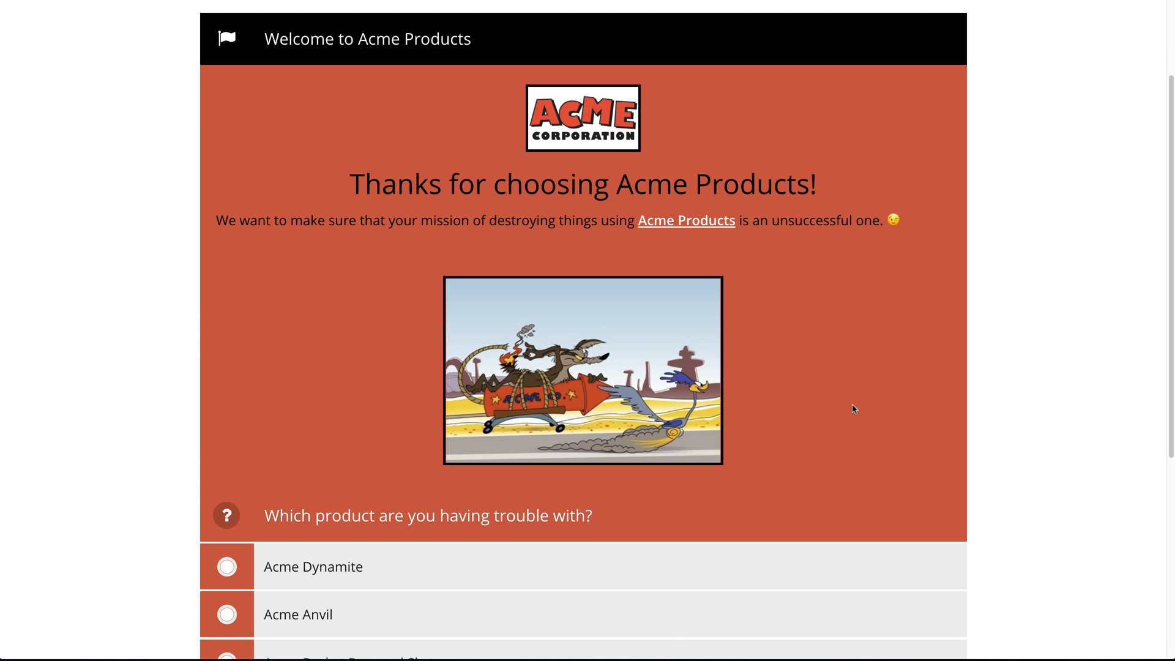
Step: Revisit the Acme Dynamite page to check its image border and text styling, and restart the tree
click(337, 435)
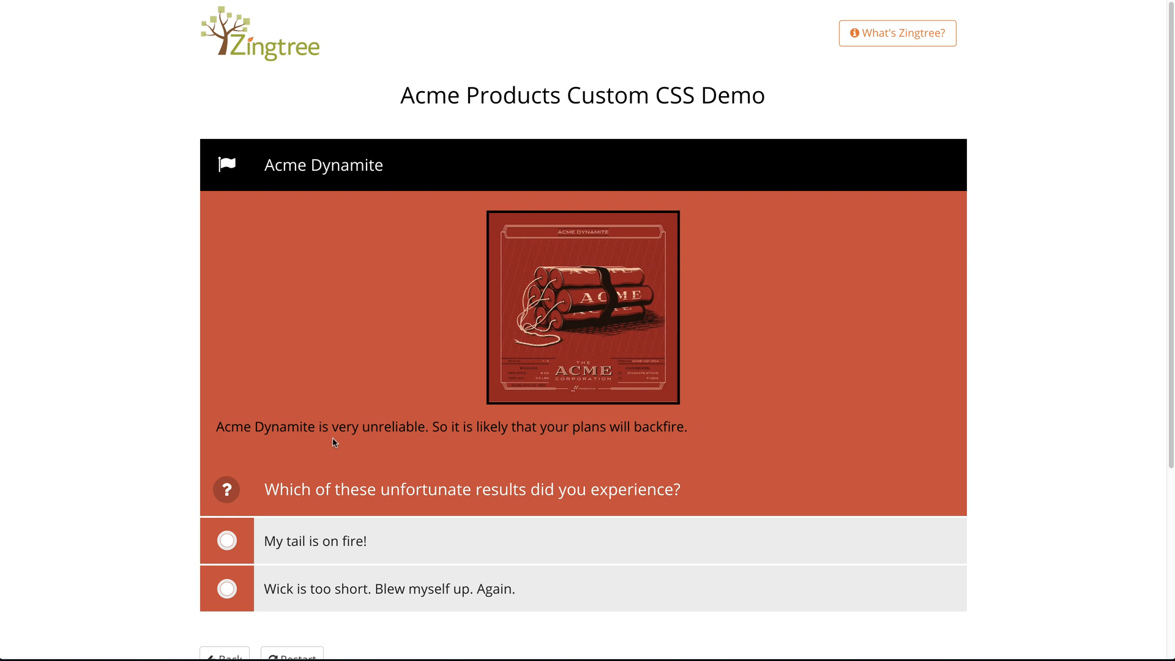
scroll(336, 442, down, 2)
click(286, 562)
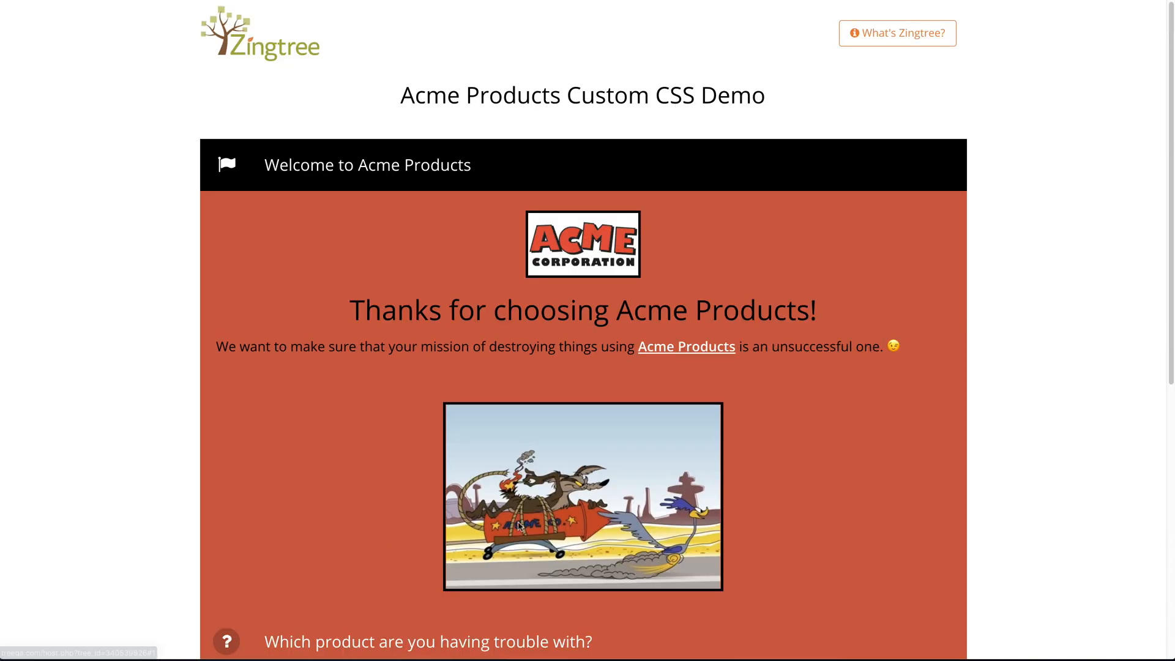